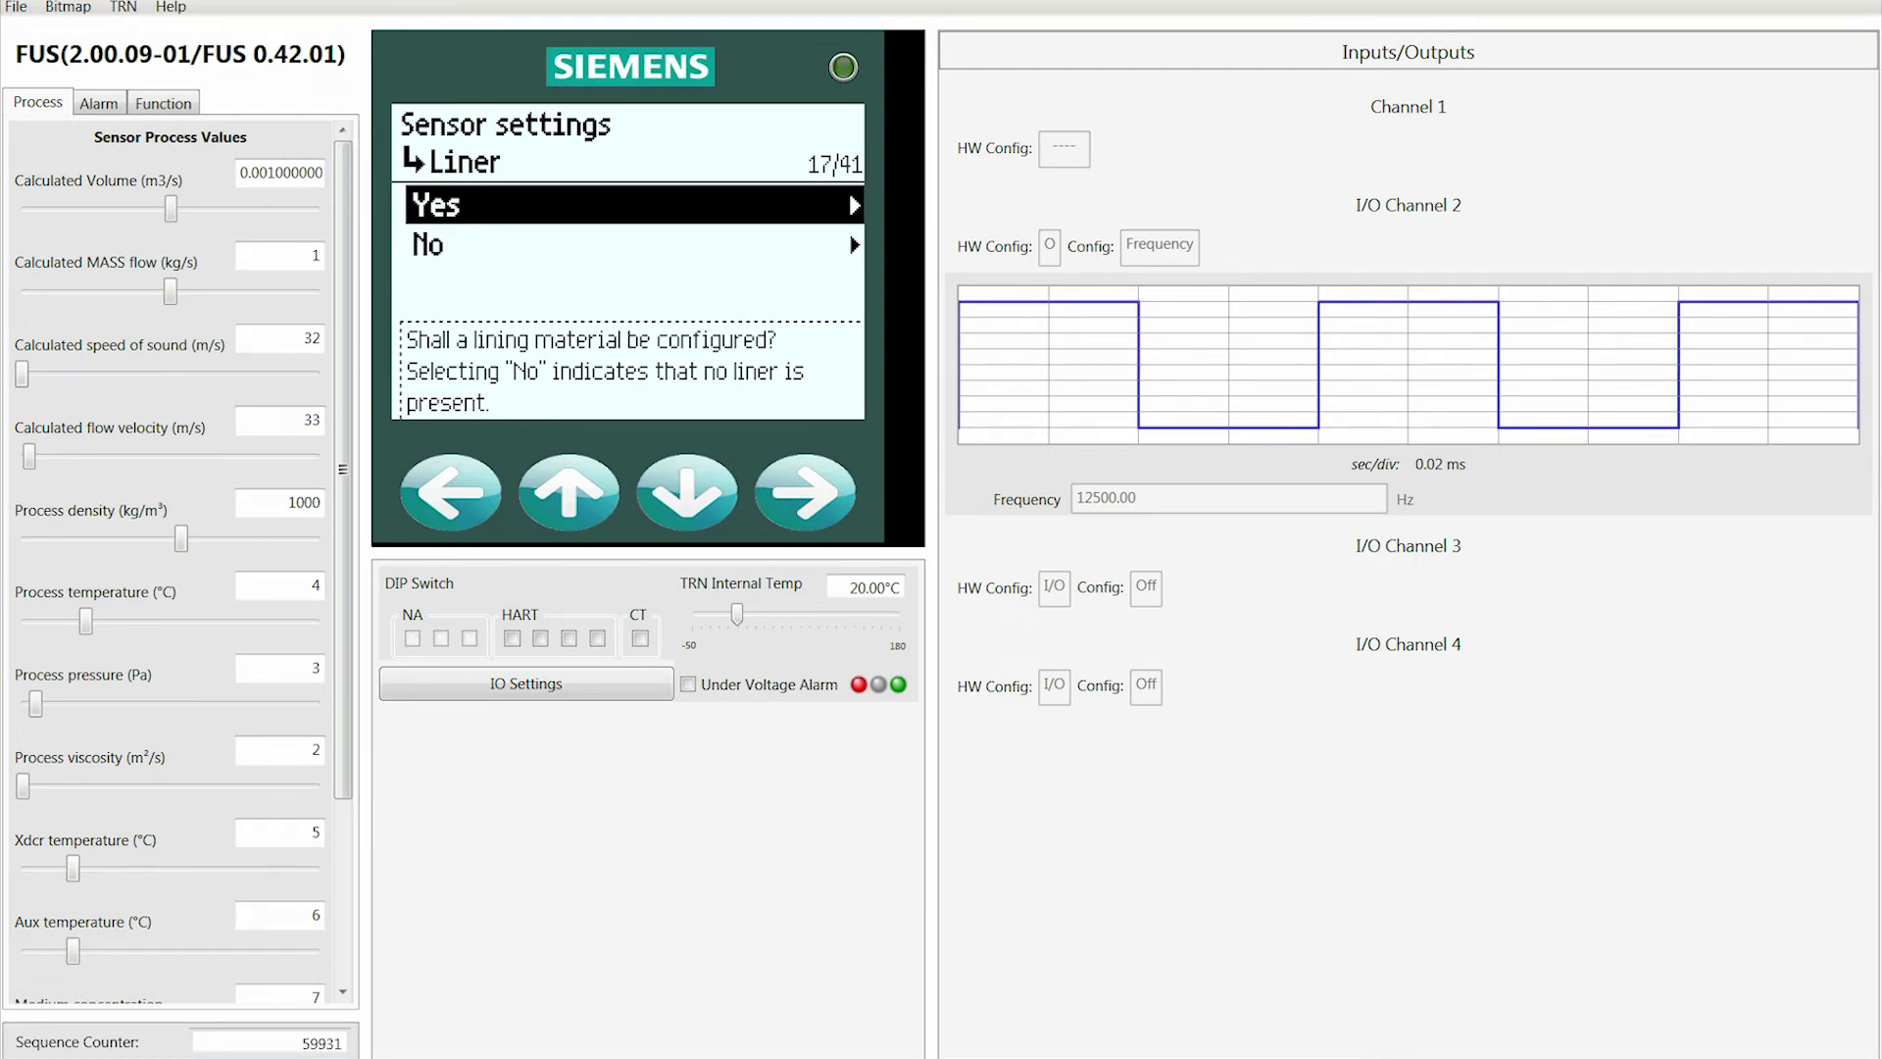
- Select No for the liner and advance to the Disturbed flow question
{"action": "left_click", "coordinate": [632, 244]}
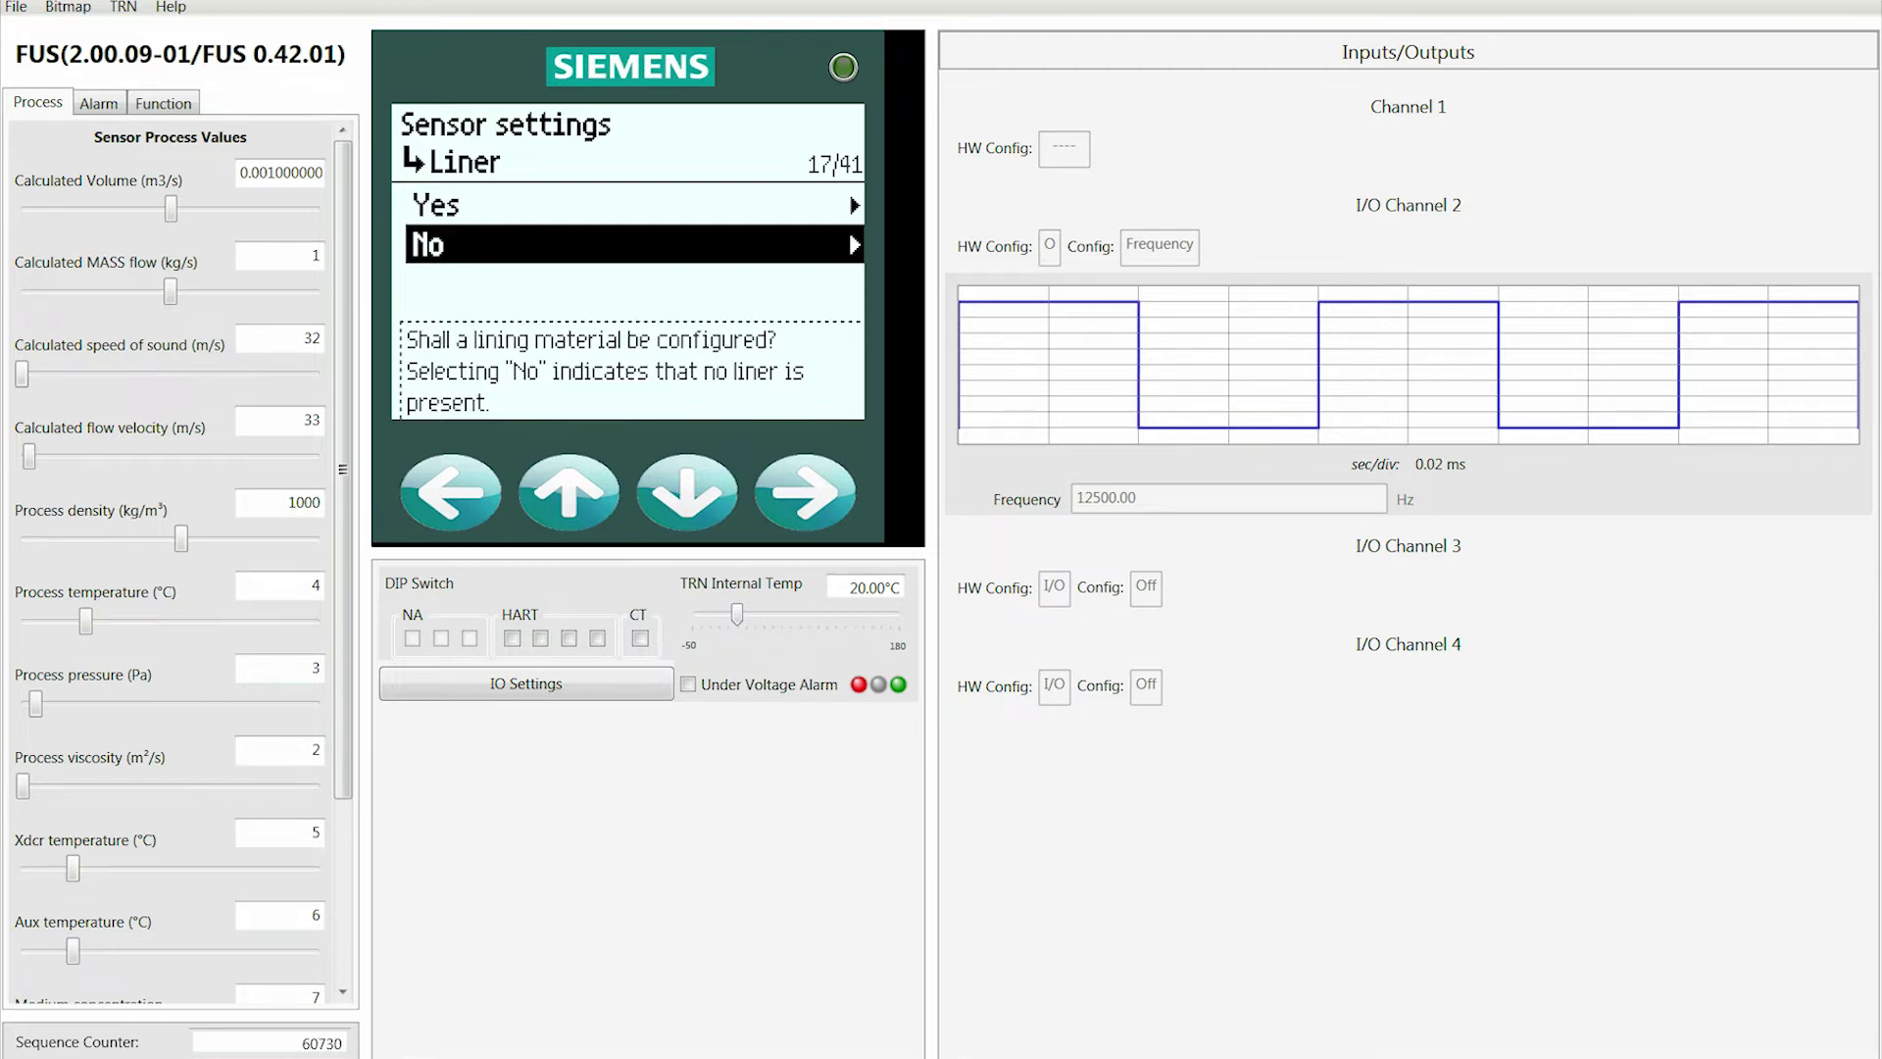
{"action": "left_click", "coordinate": [805, 490]}
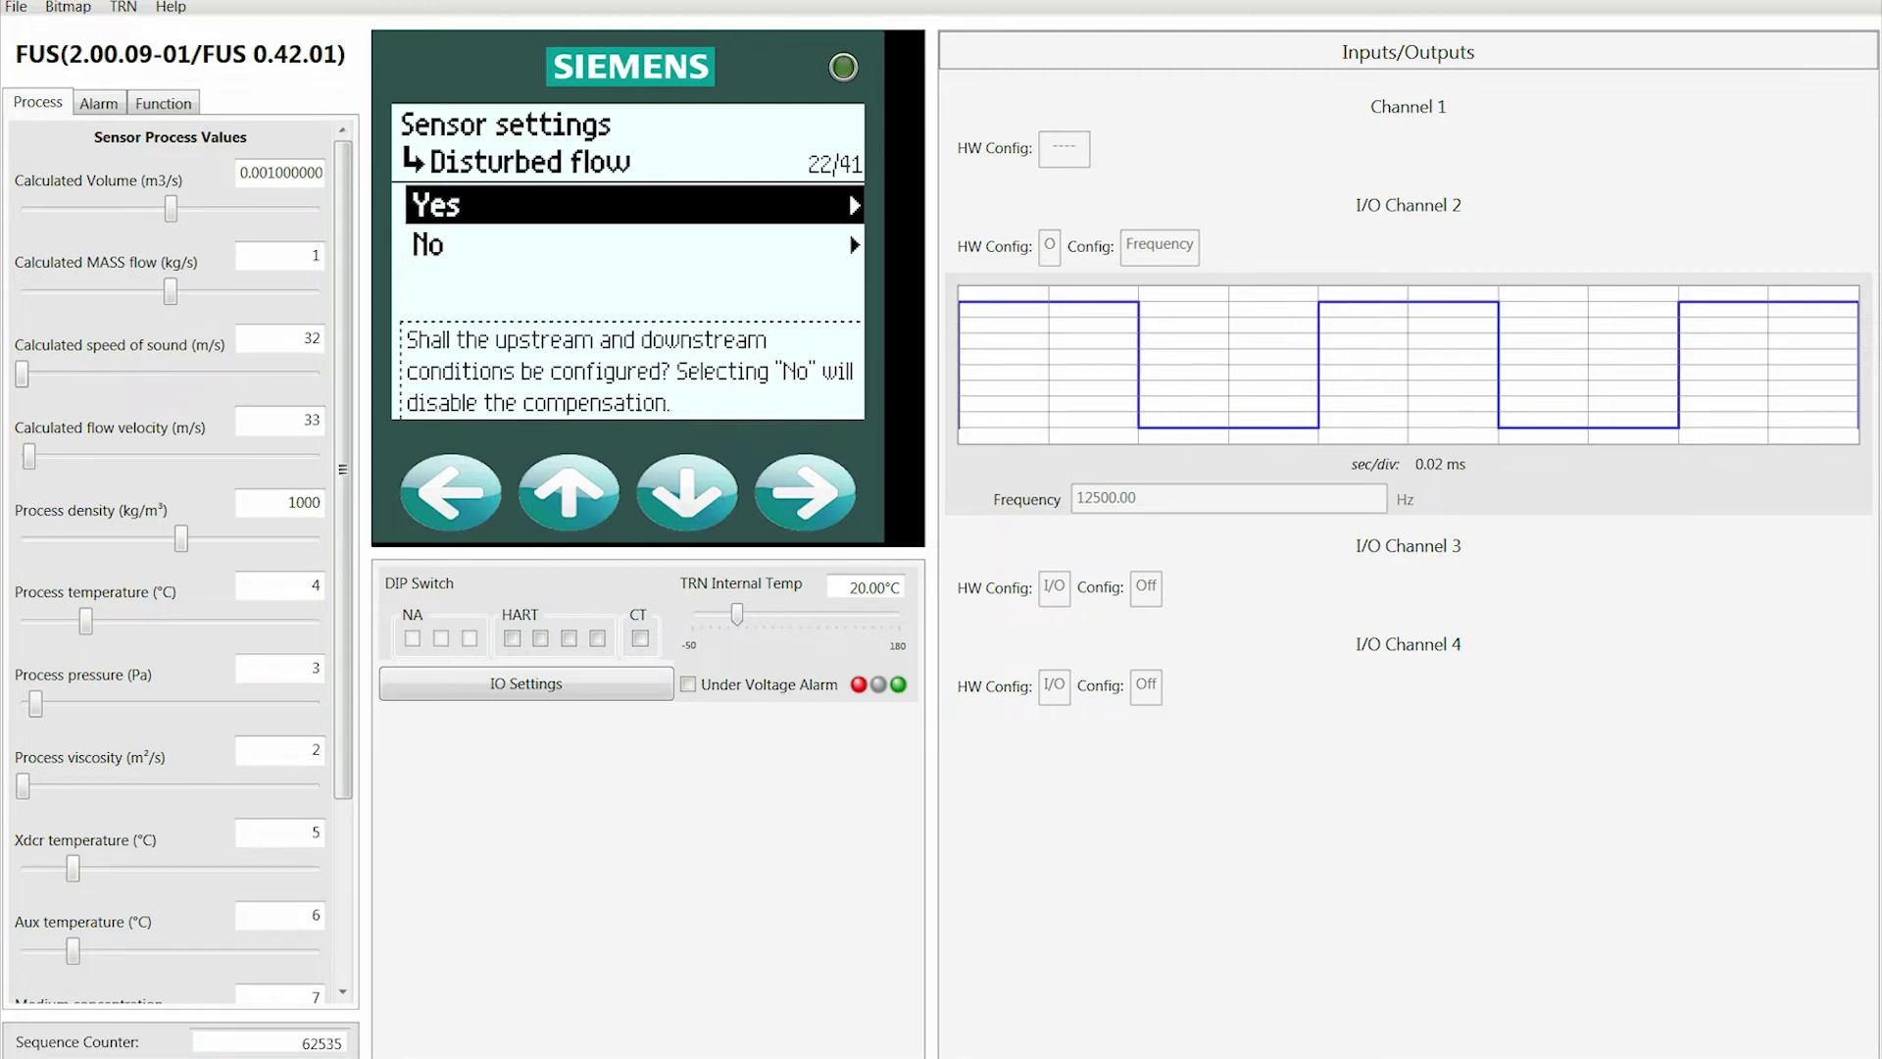
- Keep flow profile compensation Disabled and proceed to the Sensor selection page
{"action": "key", "text": "Right"}
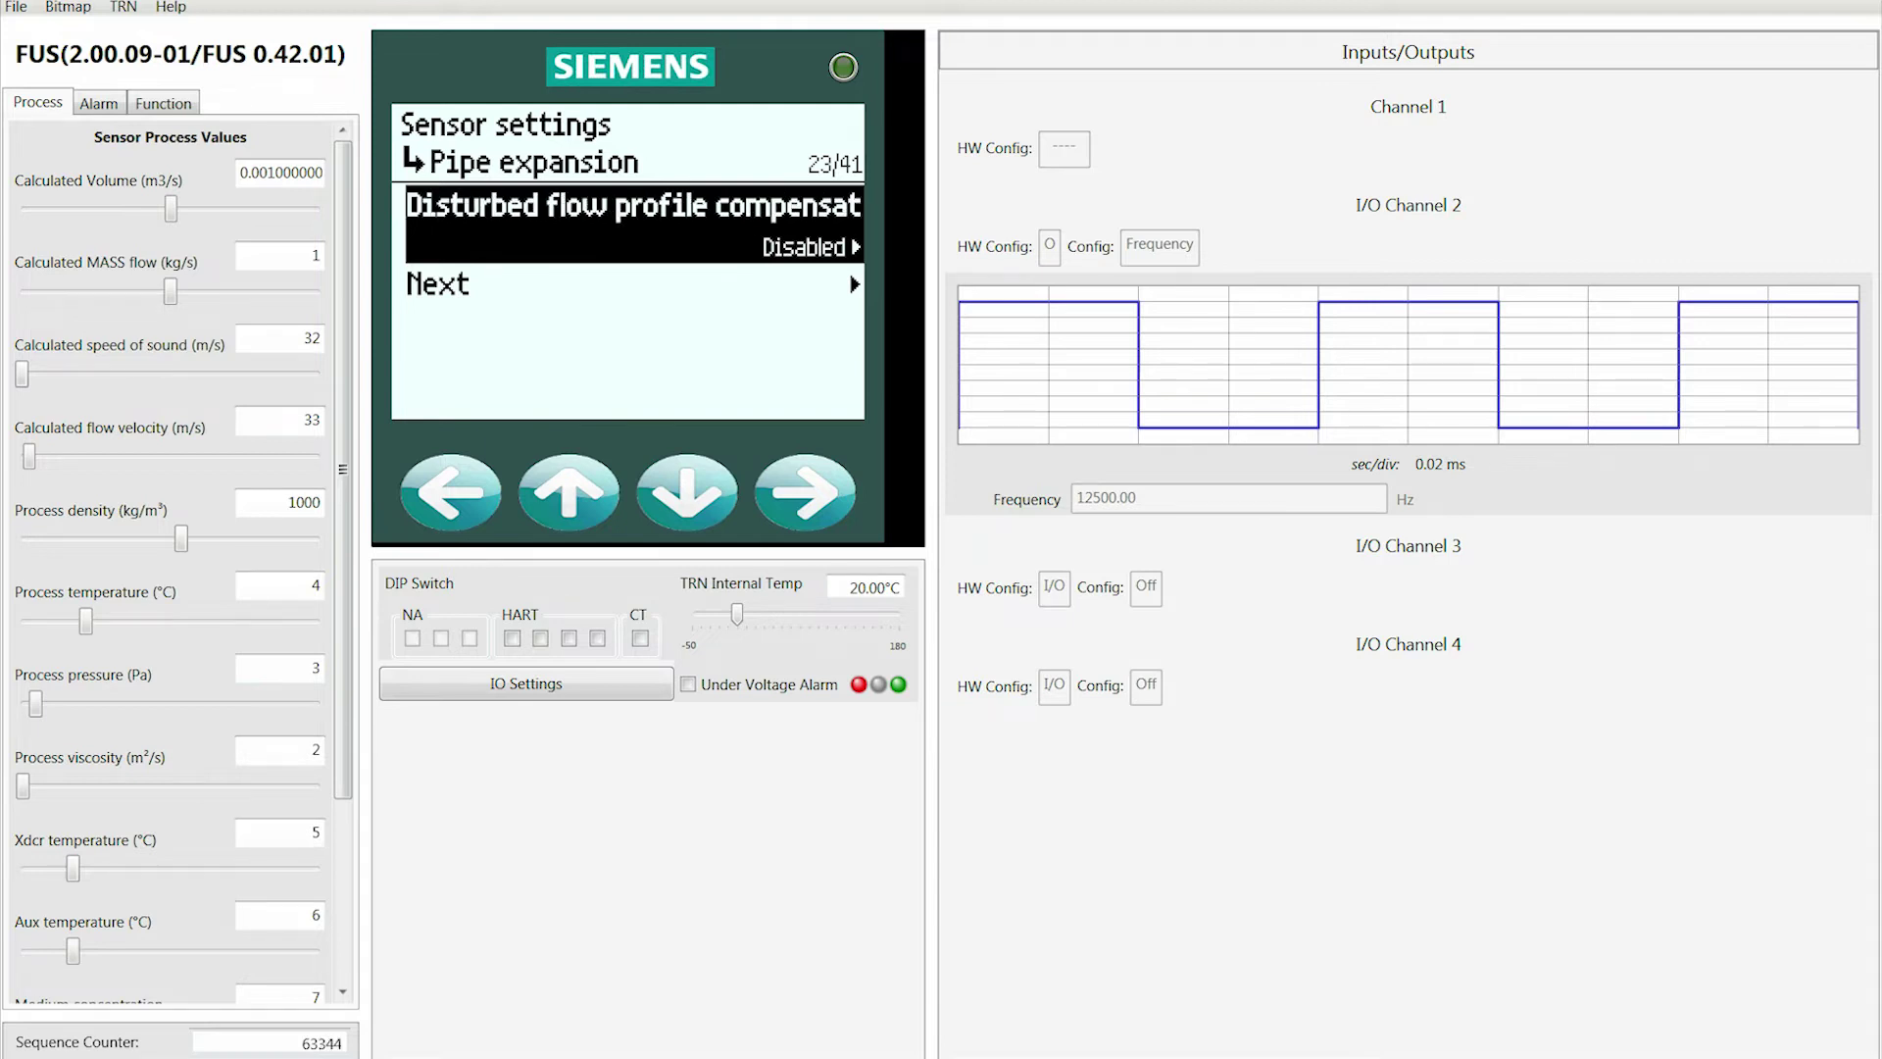
{"action": "key", "text": "Down"}
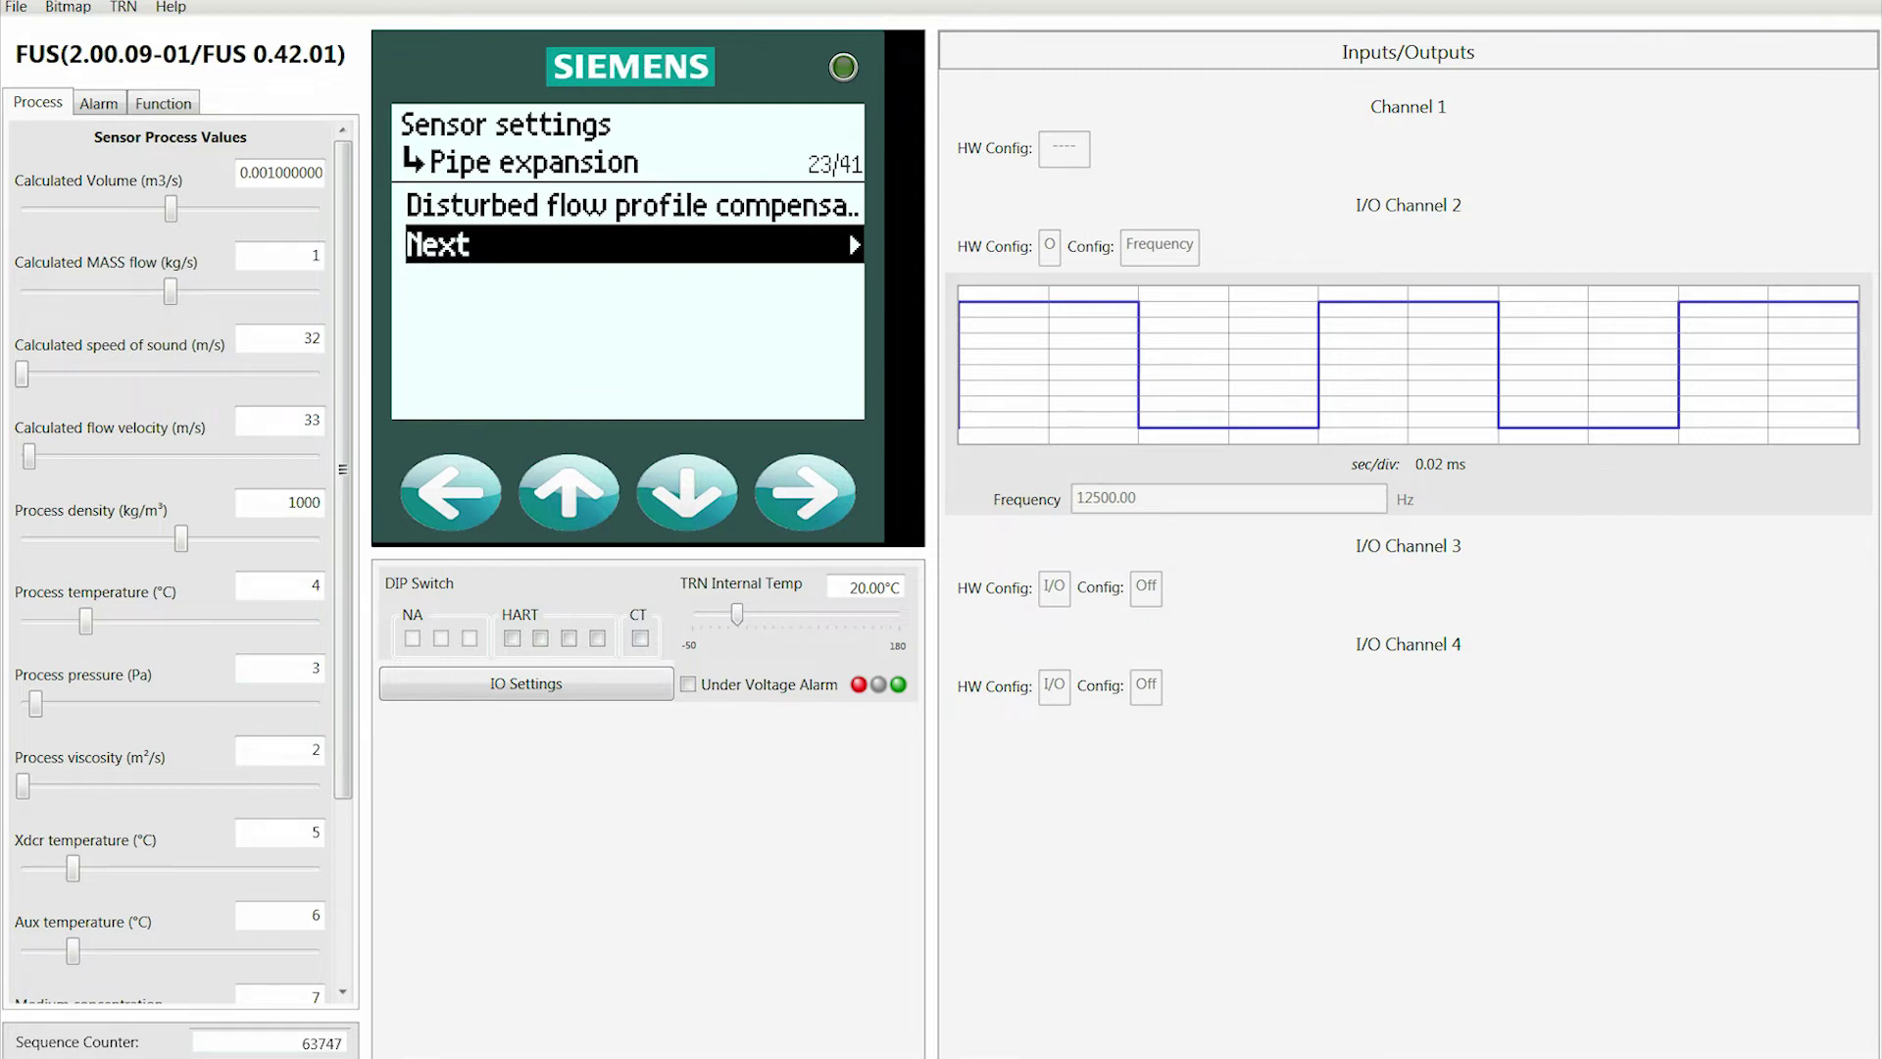
{"action": "key", "text": "Up"}
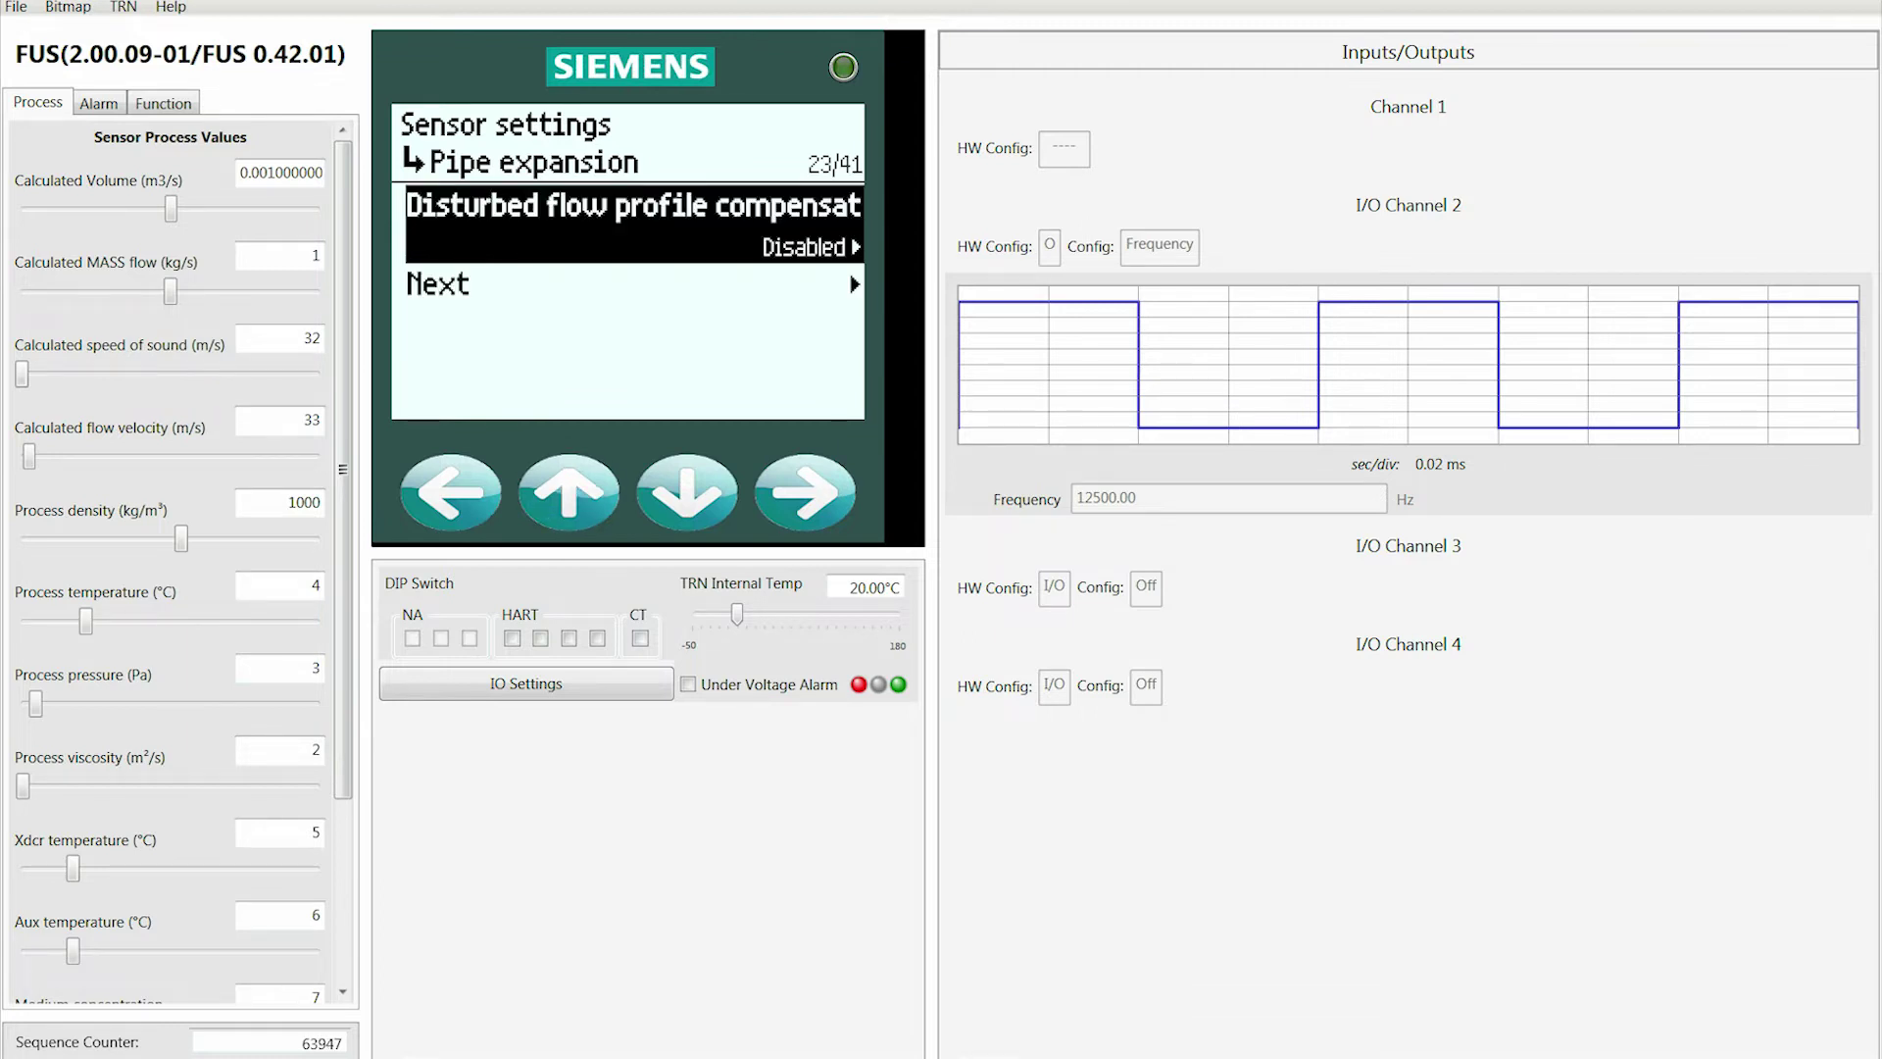
{"action": "key", "text": "Down"}
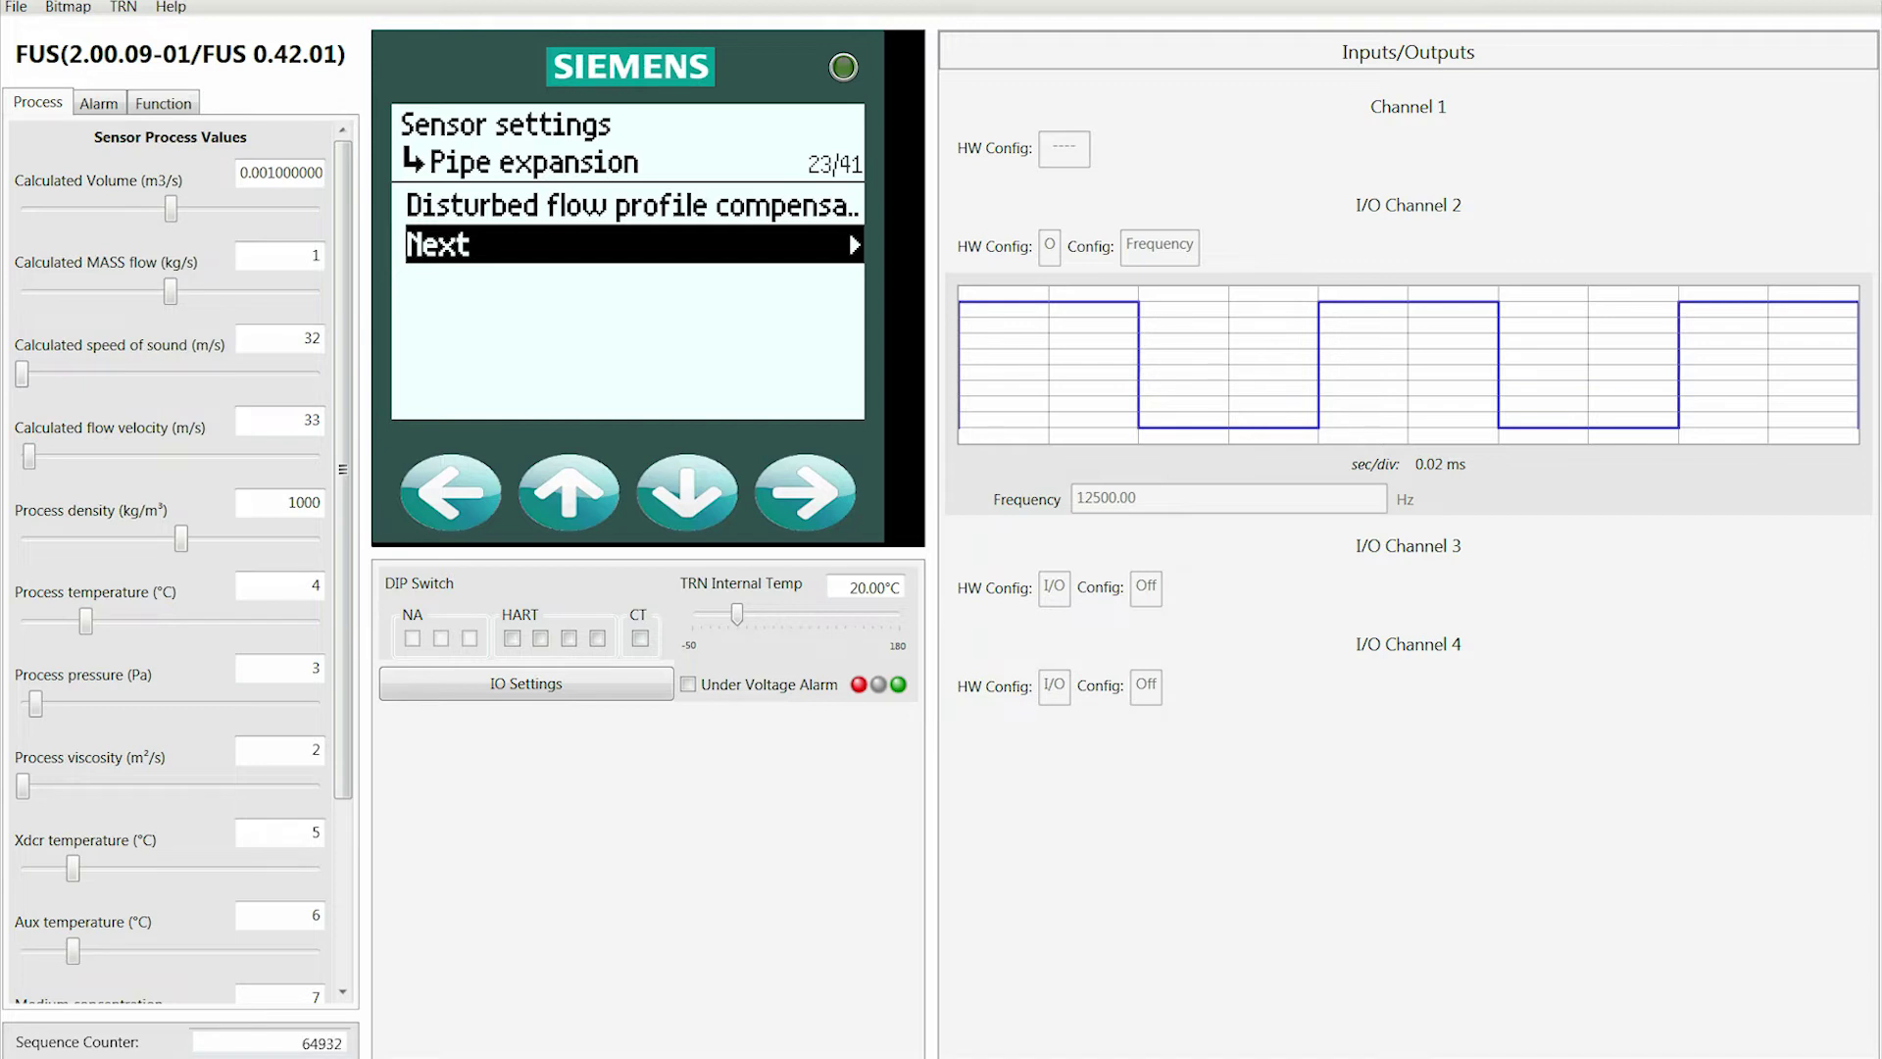
{"action": "key", "text": "Right"}
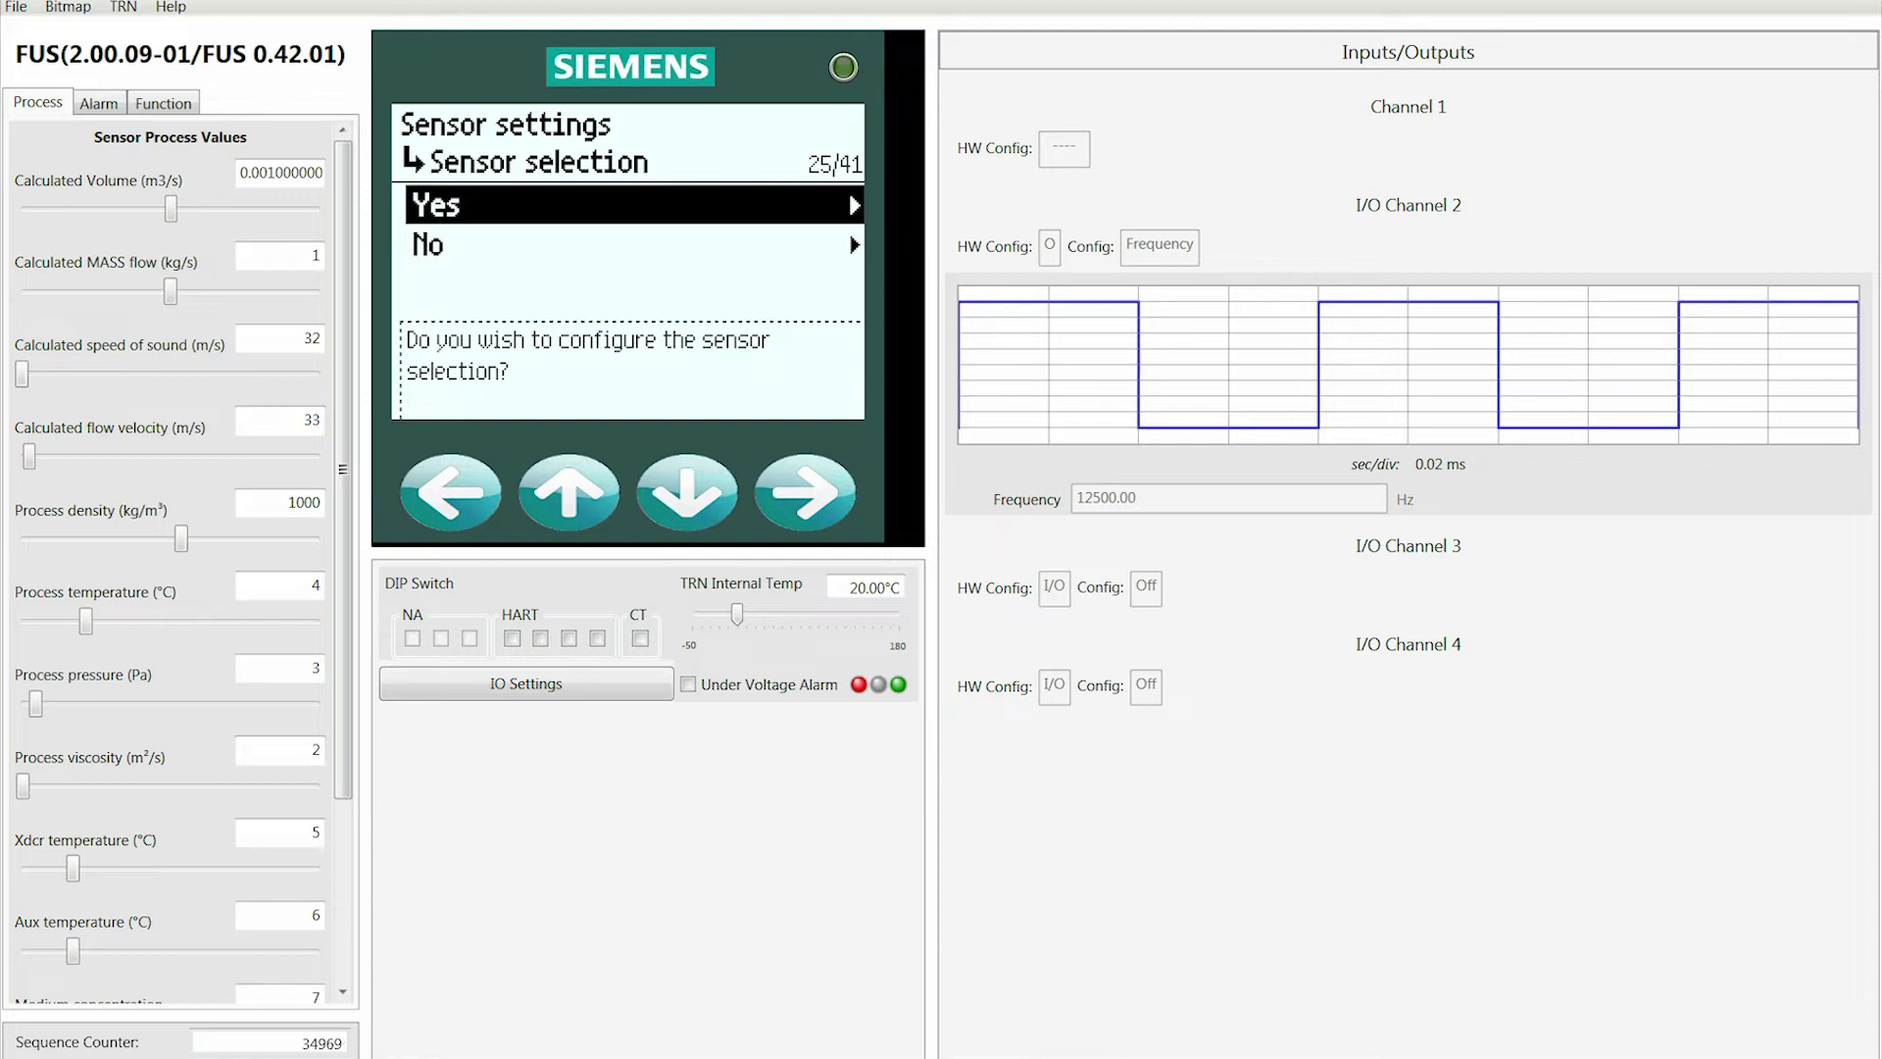
- Choose Yes for sensor selection and pick FSS200 high precision as the sensor type
{"action": "key", "text": "Right"}
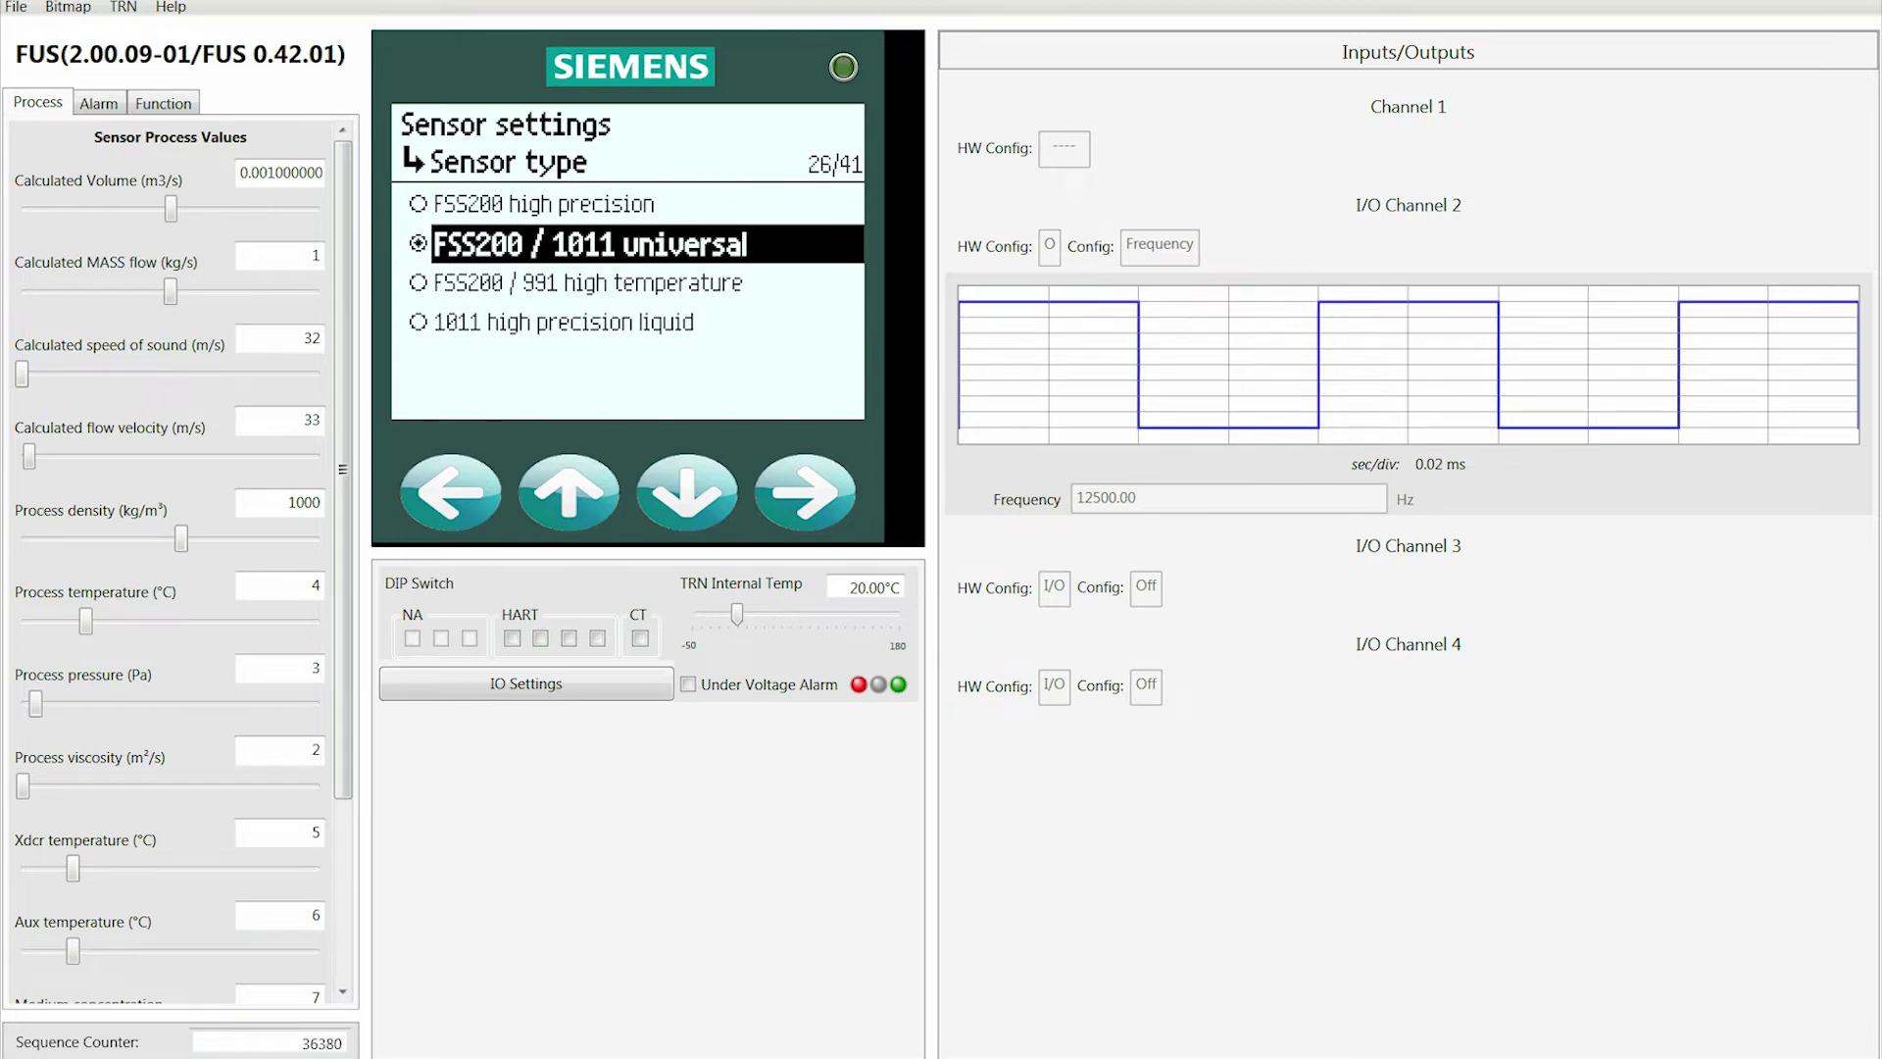
{"action": "key", "text": "Down"}
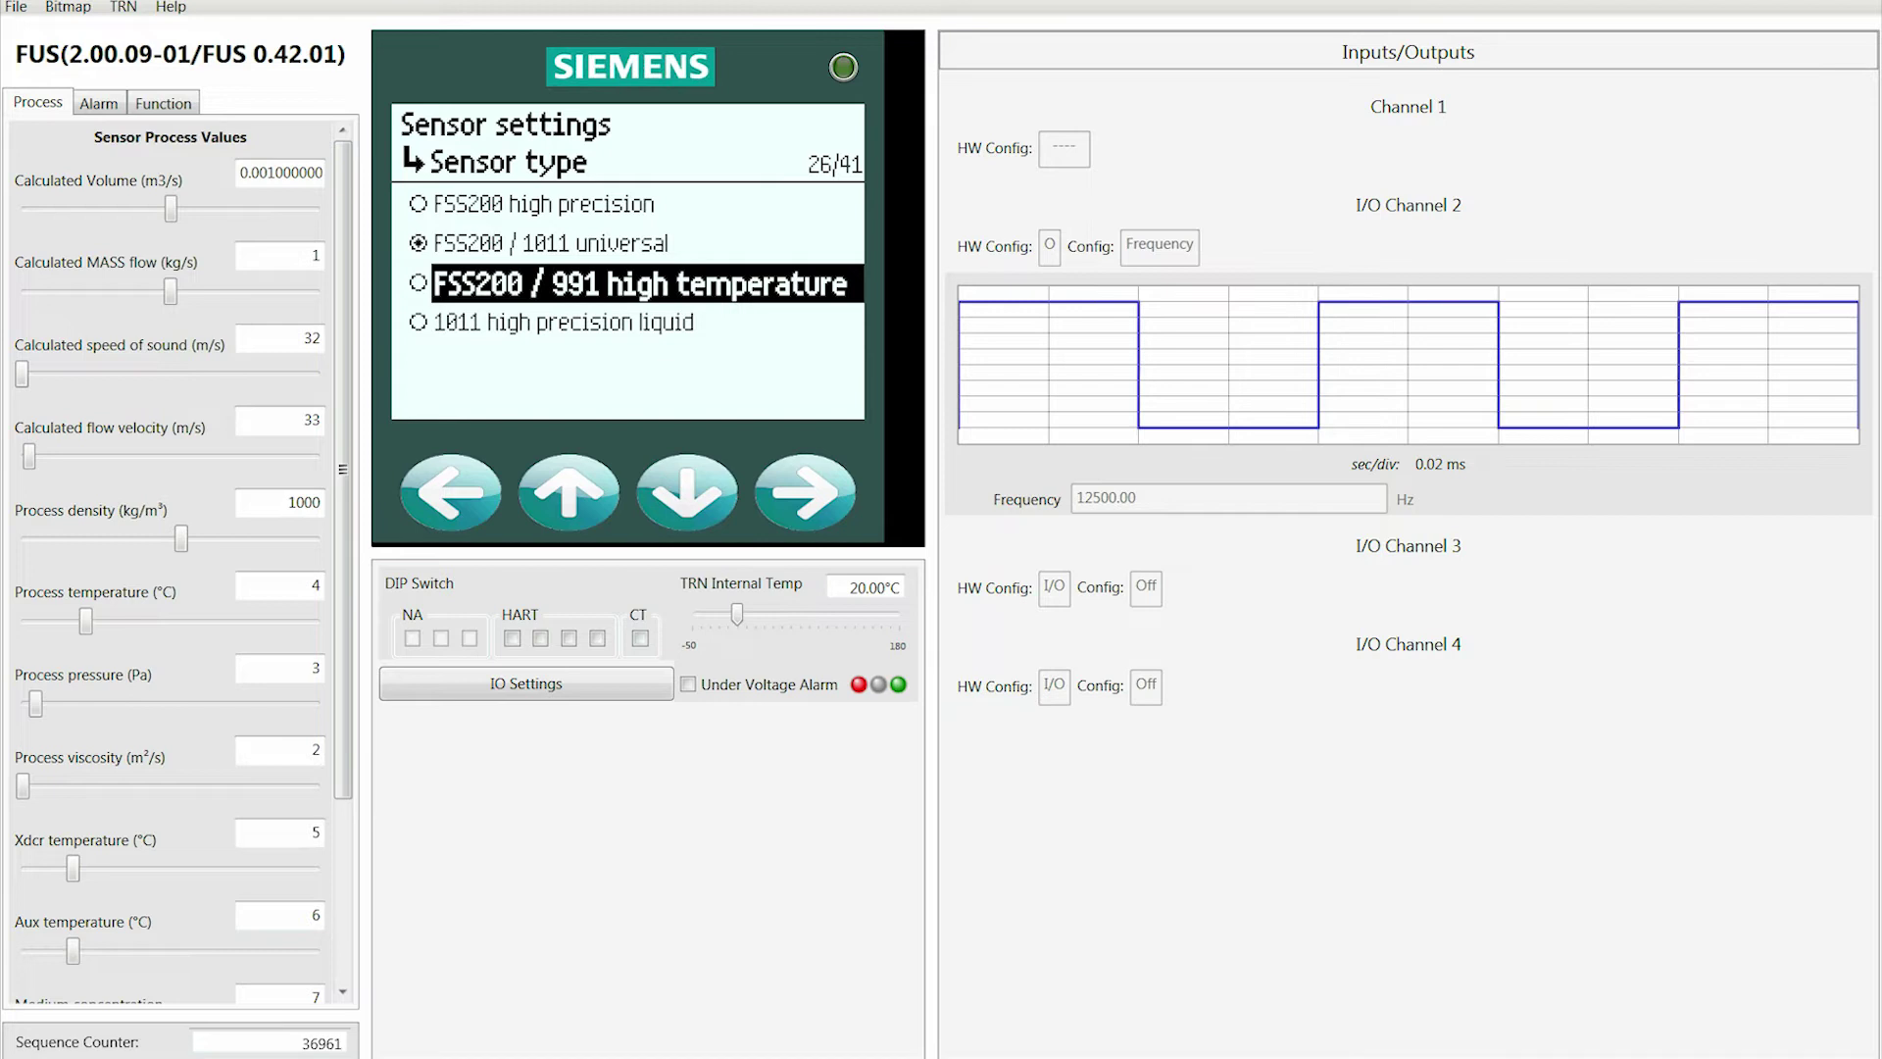
{"action": "key", "text": "Down"}
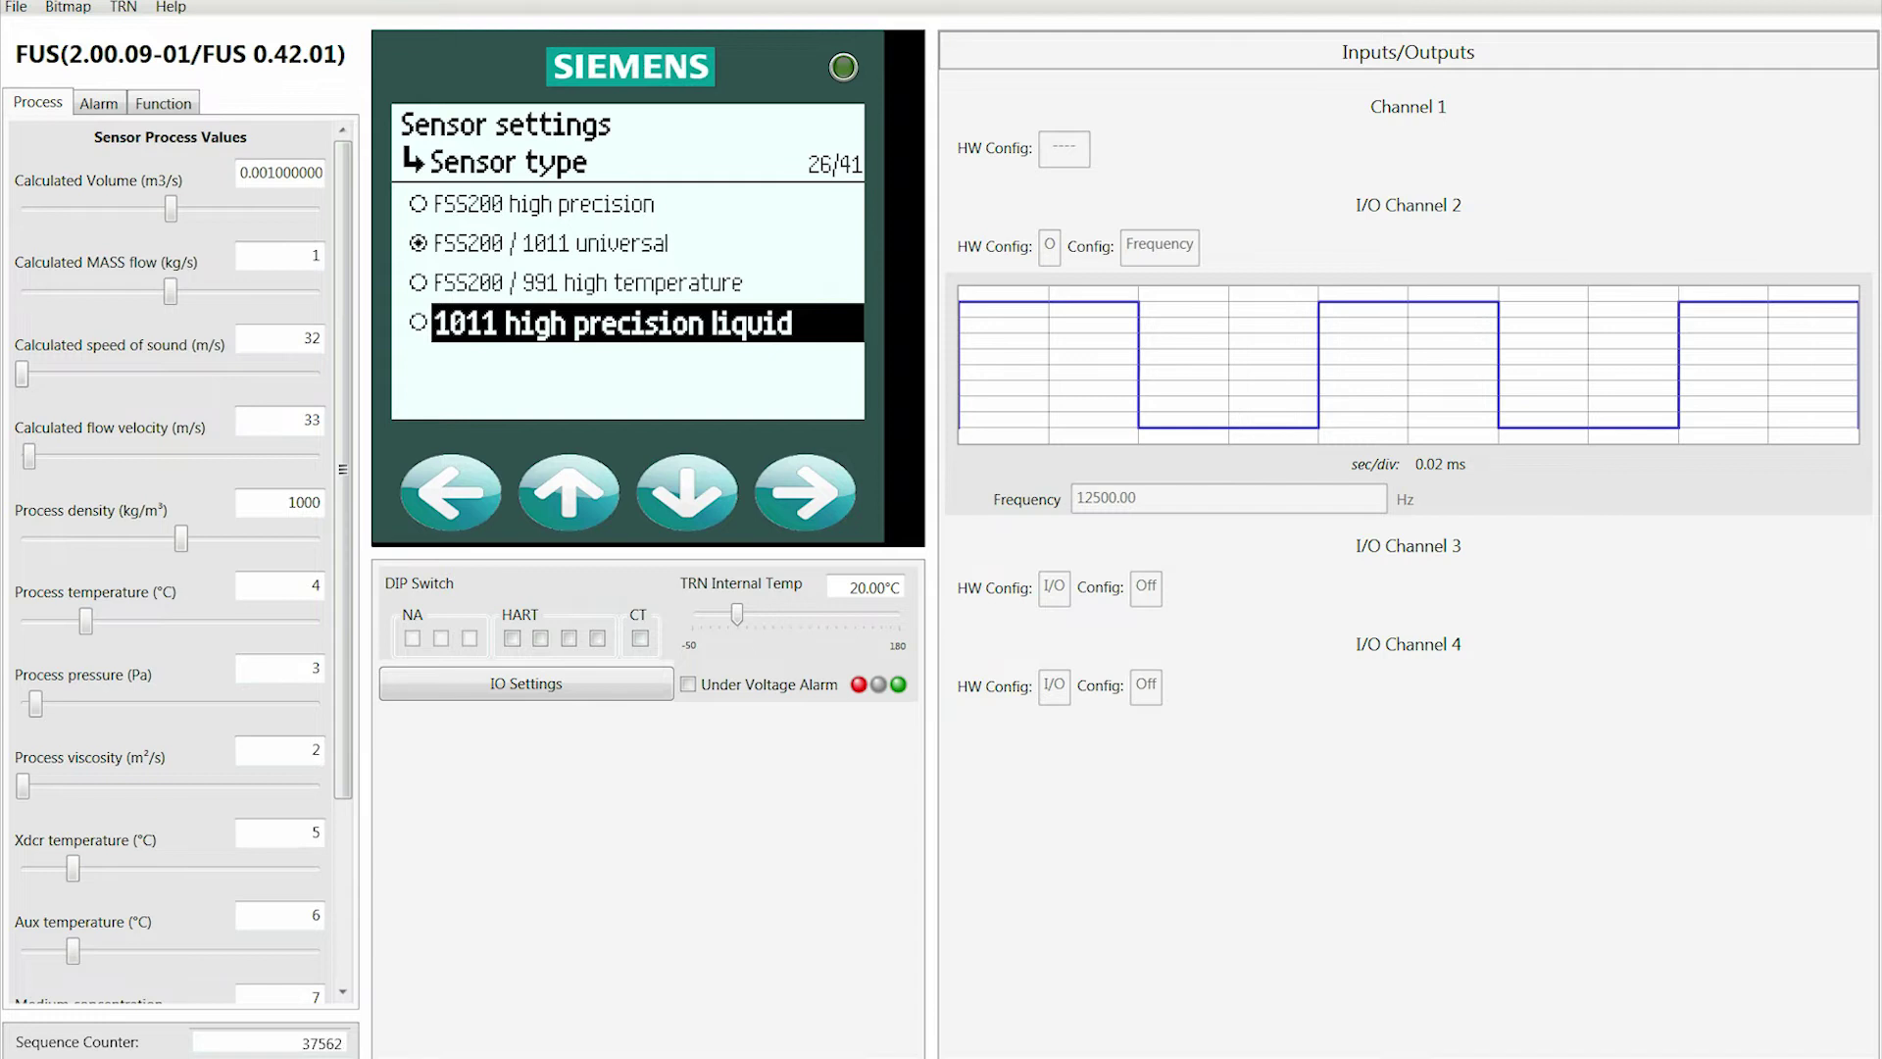
{"action": "key", "text": "Up"}
{"action": "key", "text": "Up"}
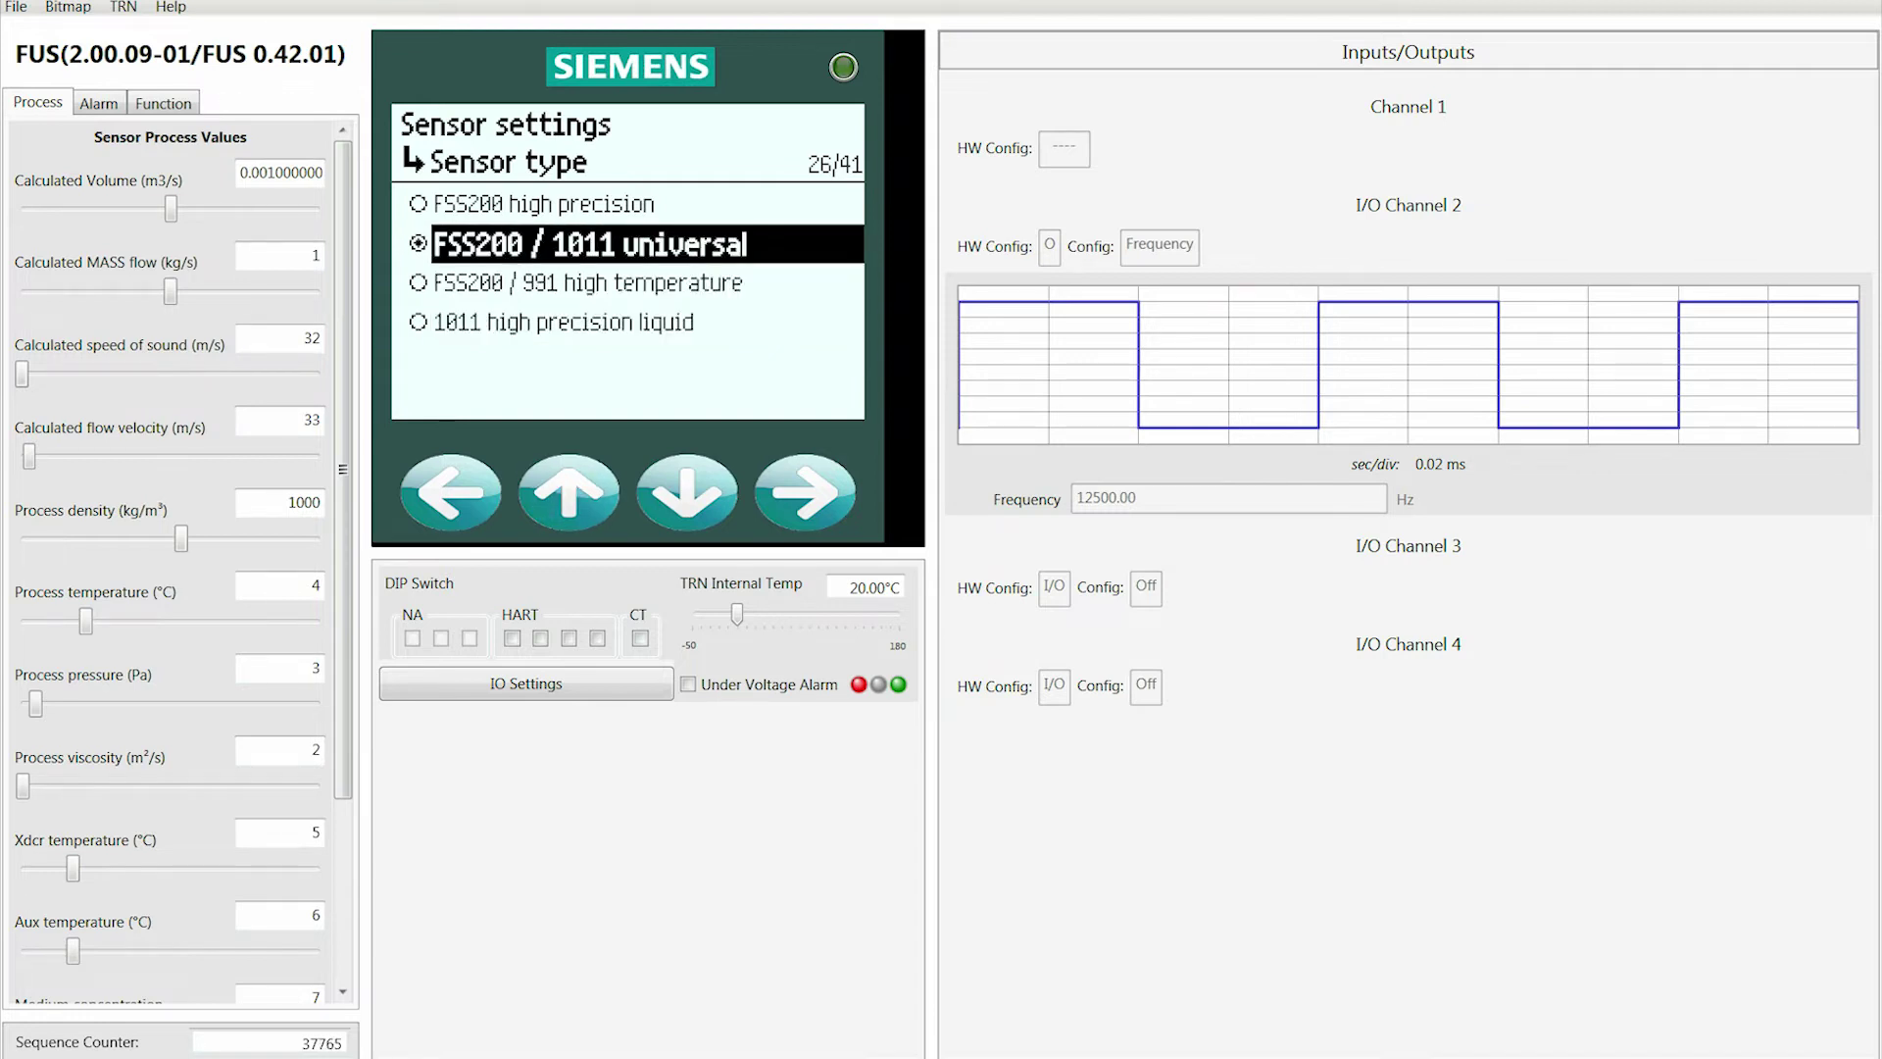
{"action": "key", "text": "Up"}
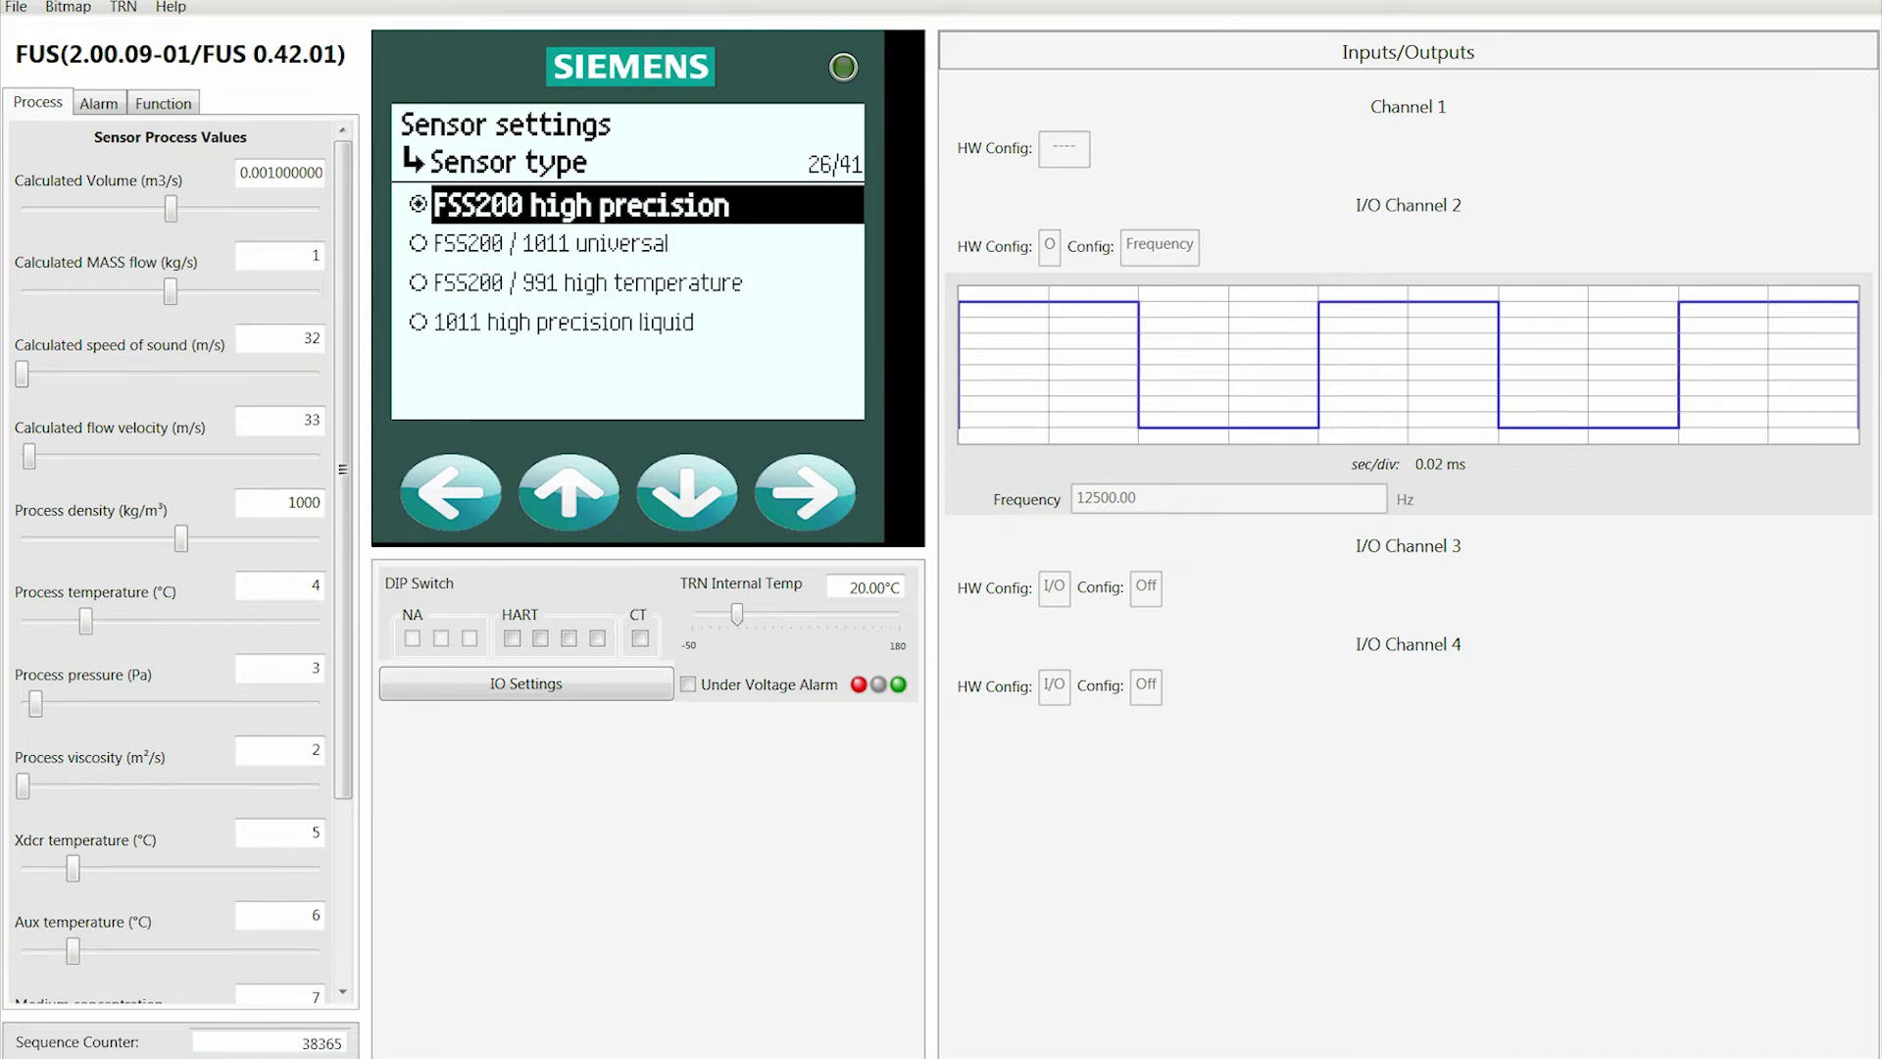
- Choose C2H from the sensor size list and confirm it
{"action": "key", "text": "Right"}
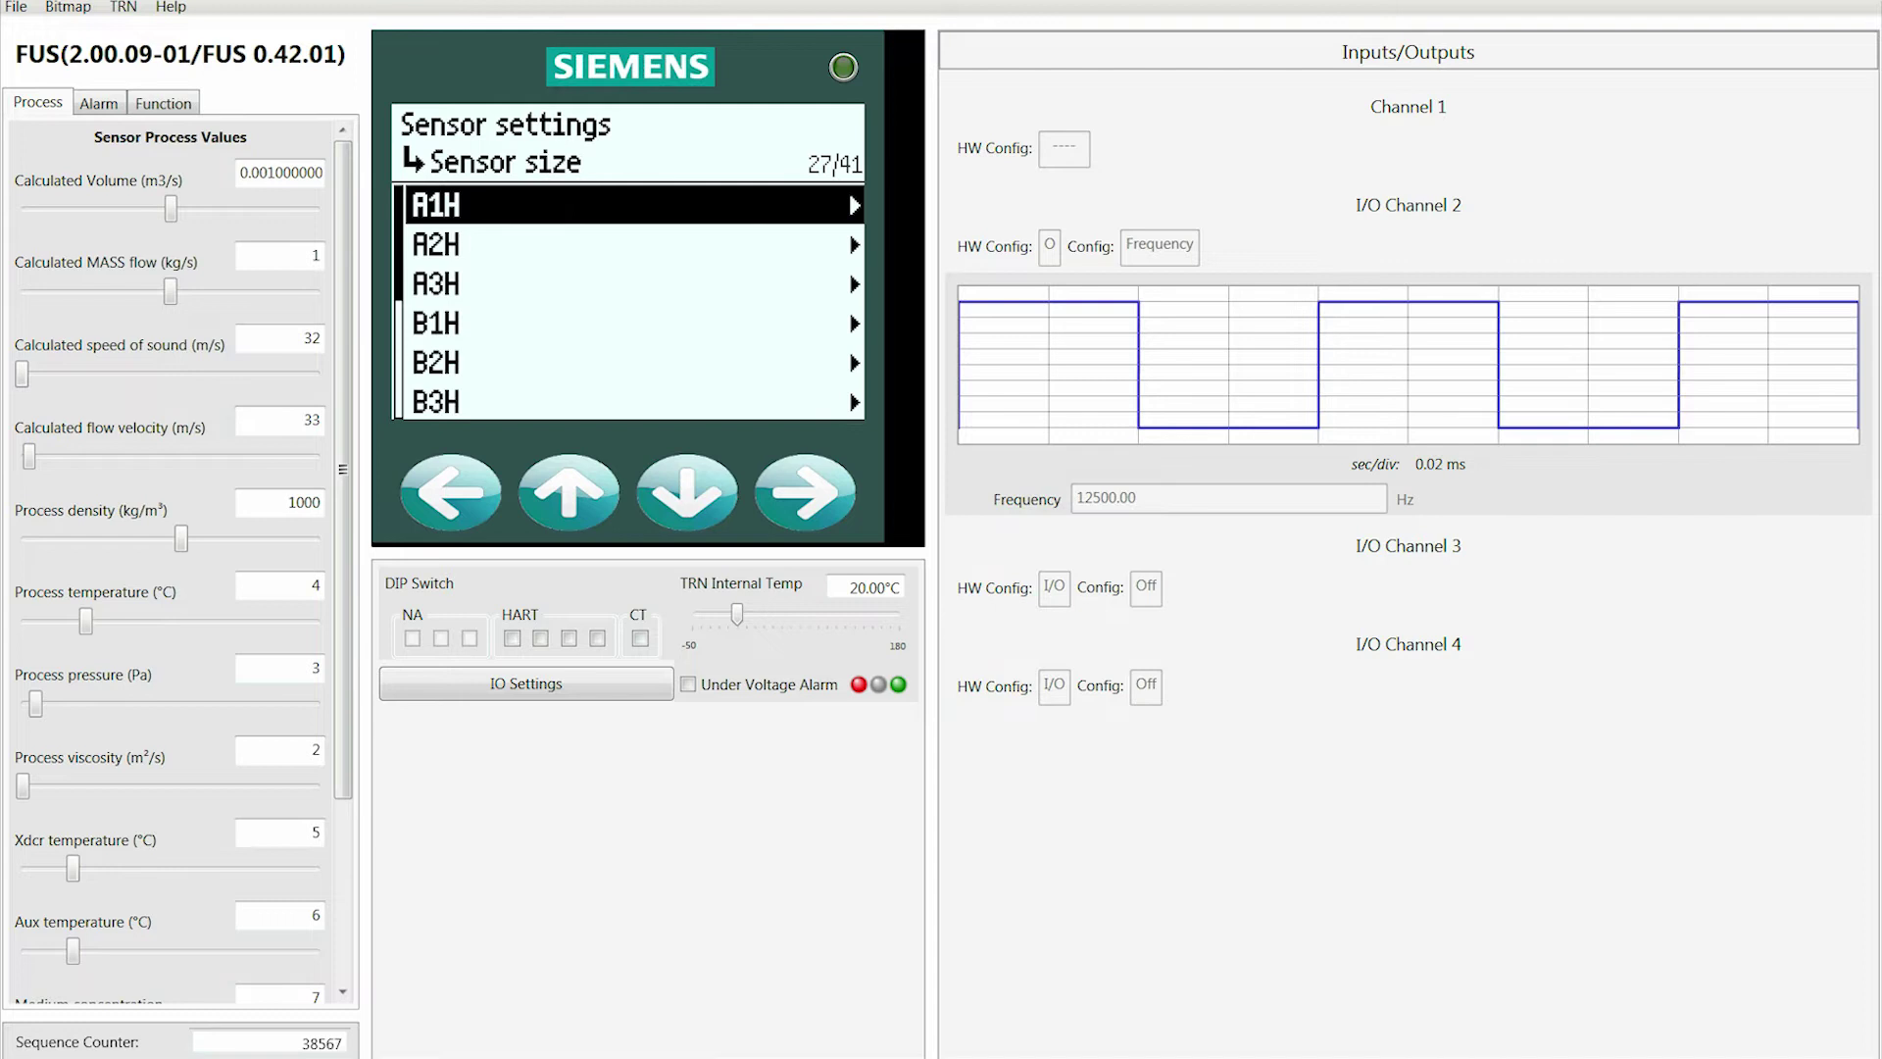
{"action": "key", "text": "Down"}
{"action": "key", "text": "Down"}
{"action": "key", "text": "Down"}
{"action": "key", "text": "Down"}
{"action": "key", "text": "Down"}
{"action": "key", "text": "Down"}
{"action": "key", "text": "Down"}
{"action": "key", "text": "Down"}
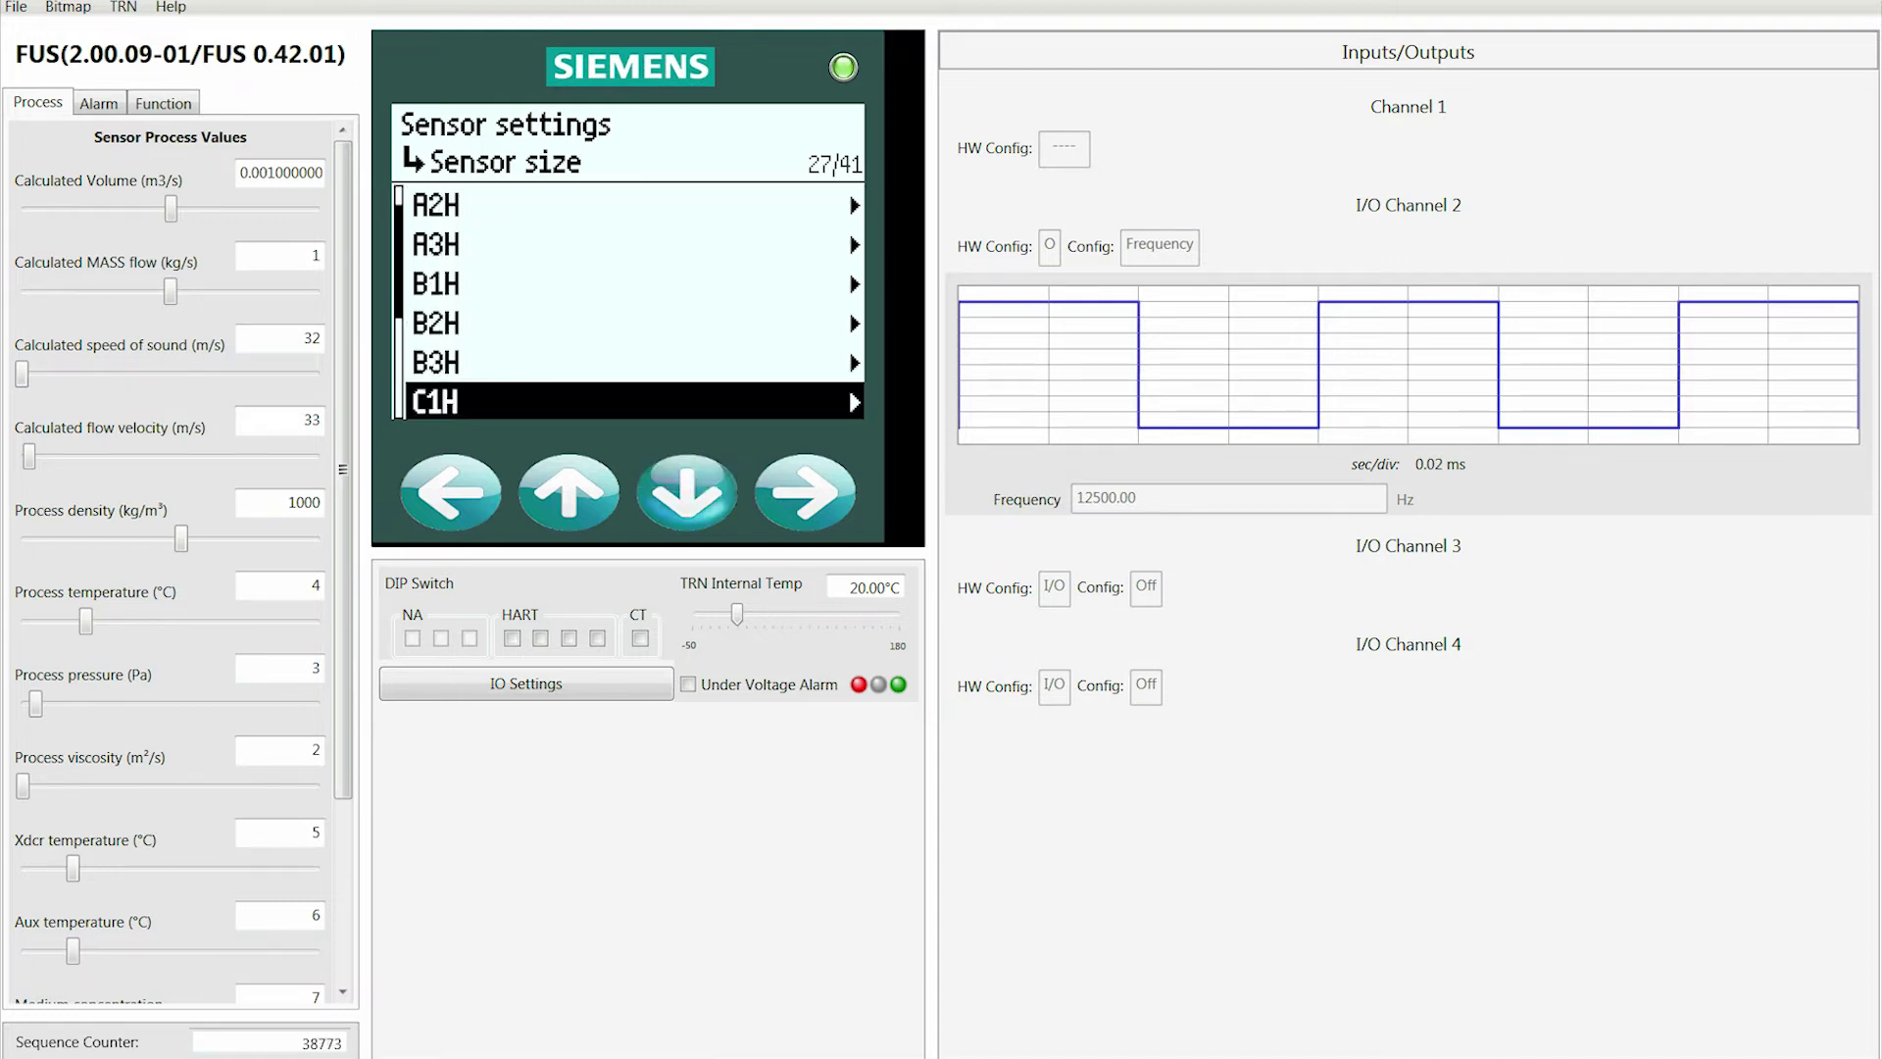
{"action": "key", "text": "Up"}
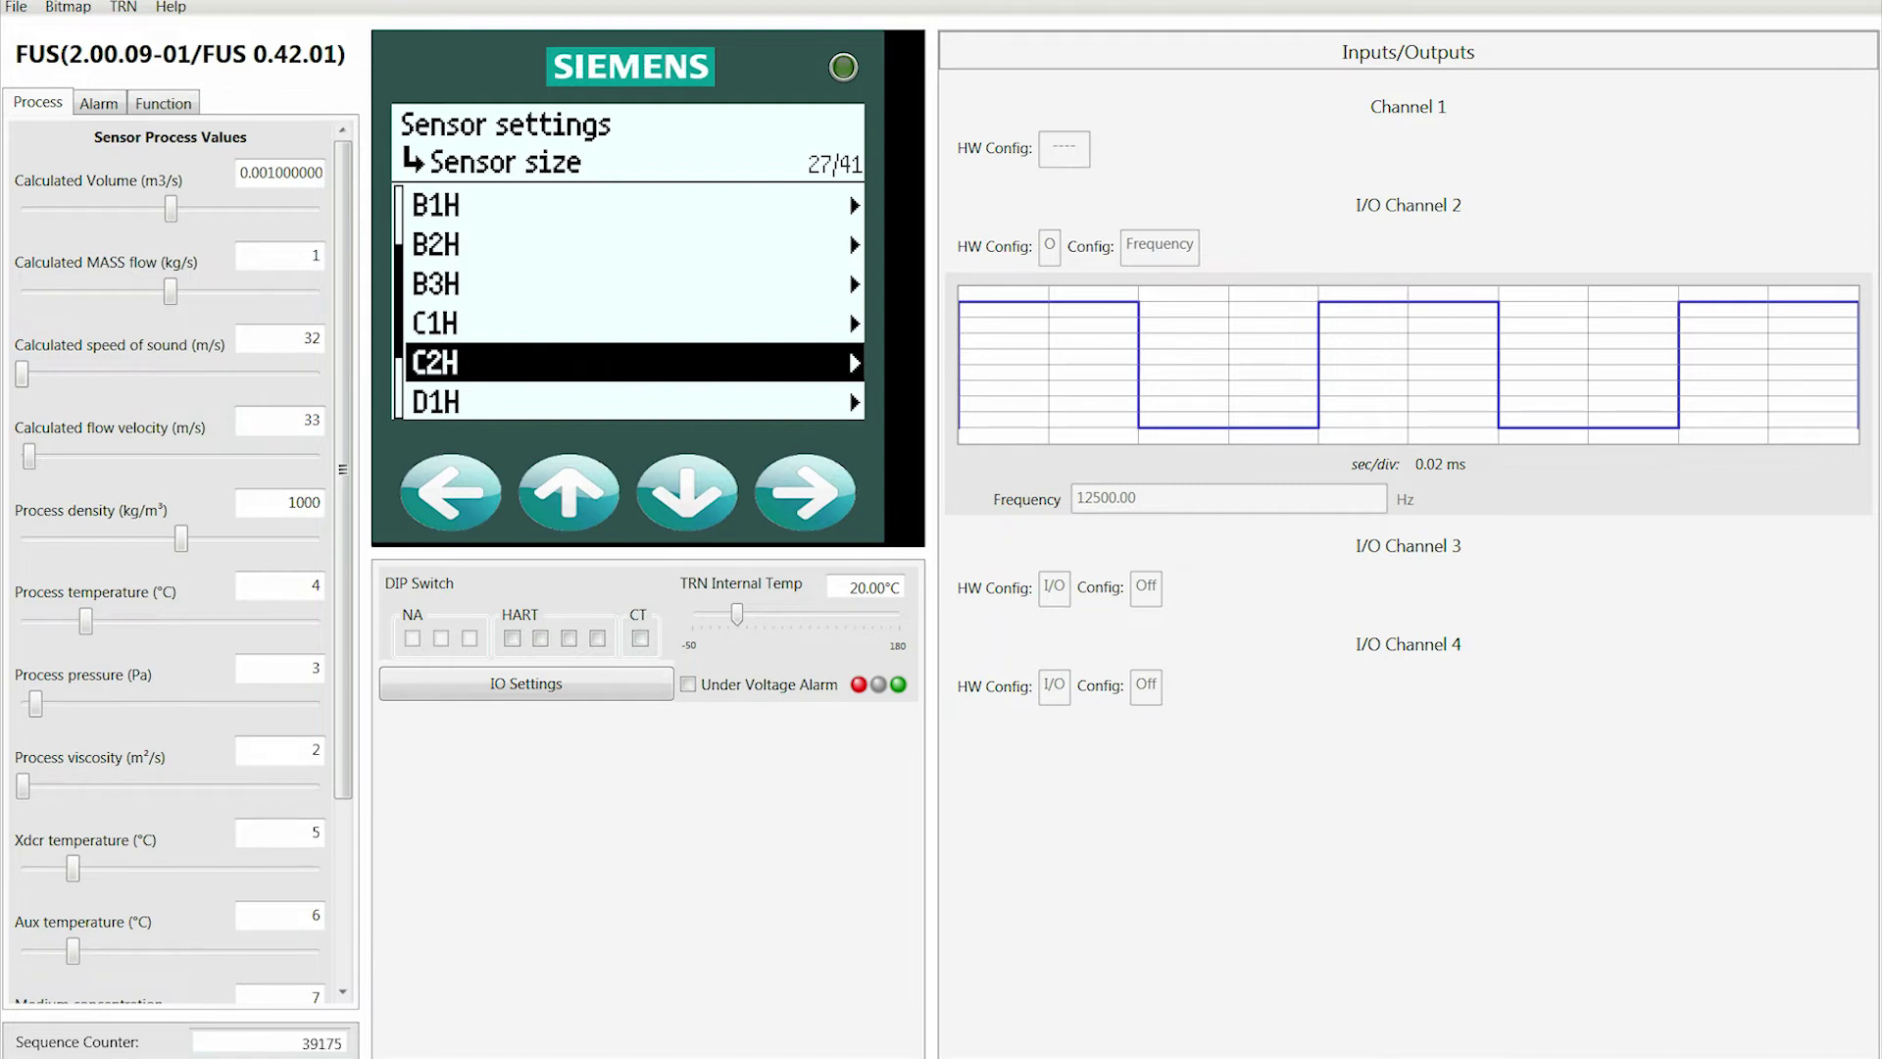
{"action": "key", "text": "Up"}
{"action": "key", "text": "Up"}
{"action": "key", "text": "Up"}
{"action": "key", "text": "Up"}
{"action": "key", "text": "Up"}
{"action": "key", "text": "Up"}
{"action": "key", "text": "Up"}
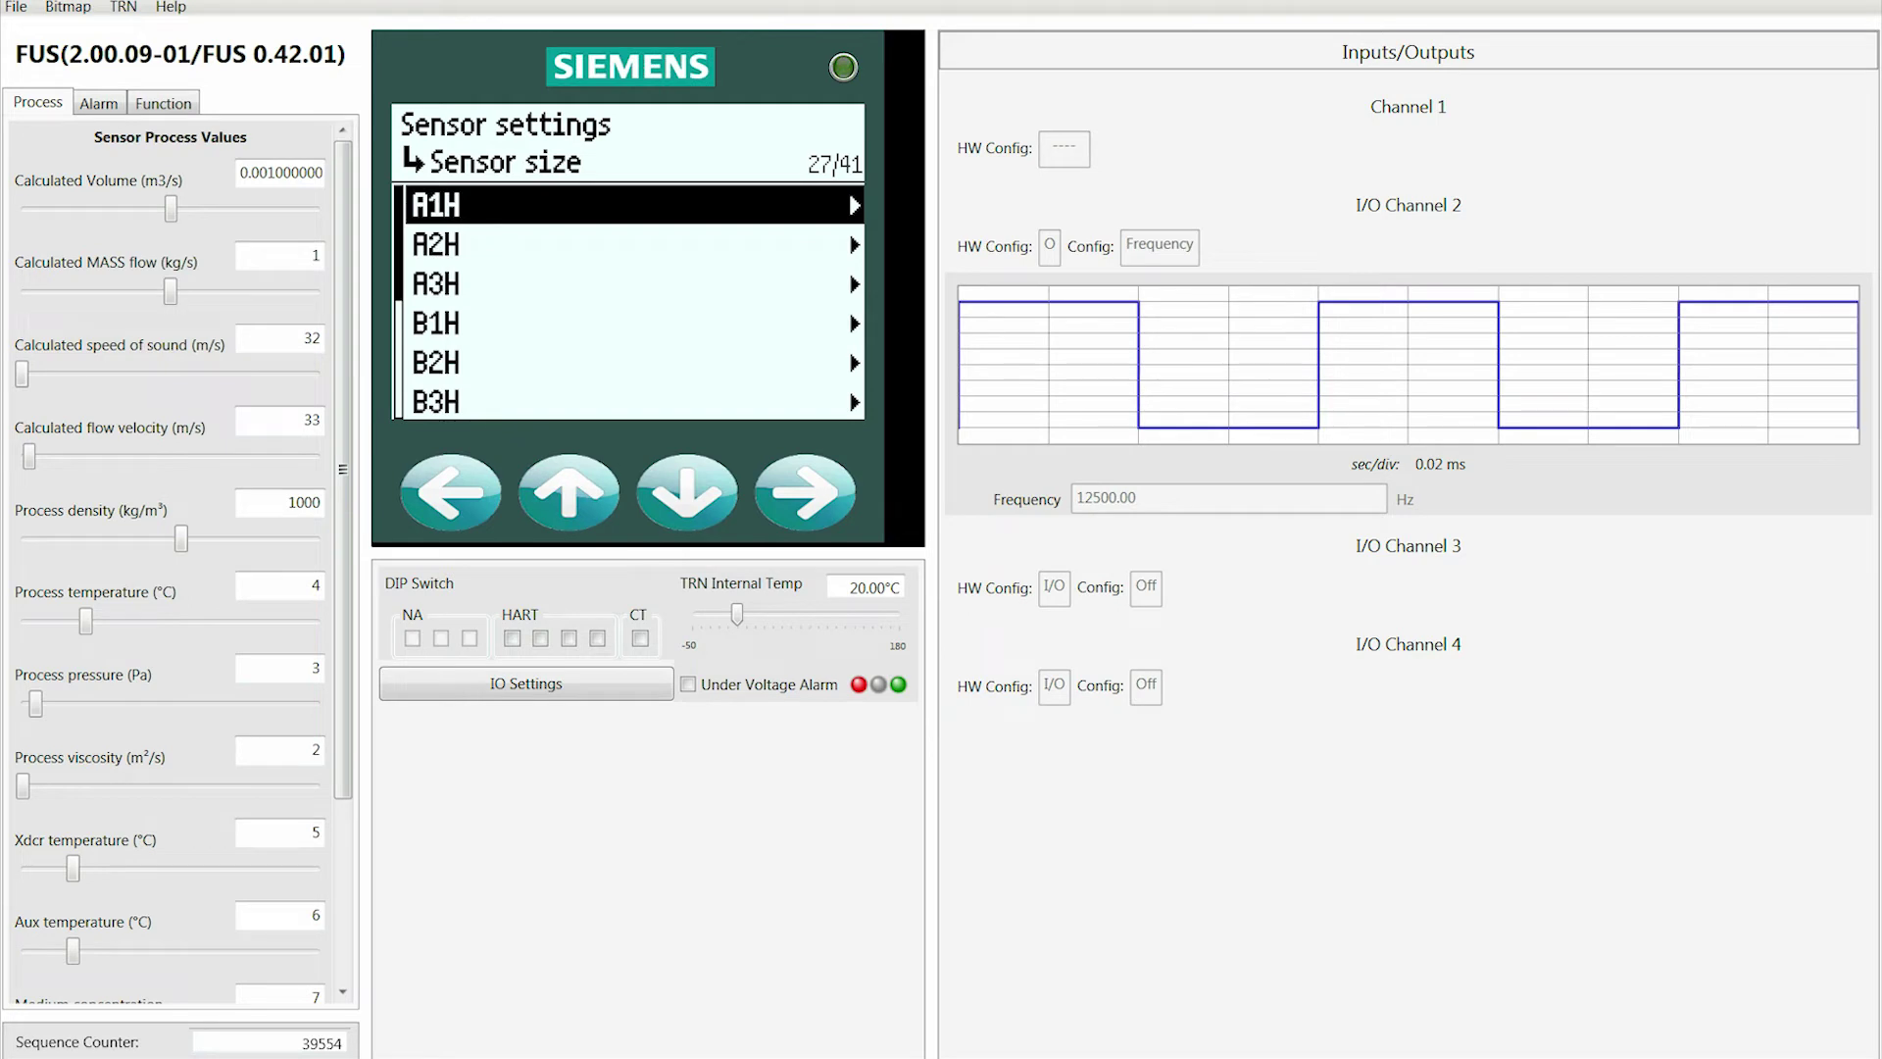
{"action": "key", "text": "Up"}
{"action": "key", "text": "Up"}
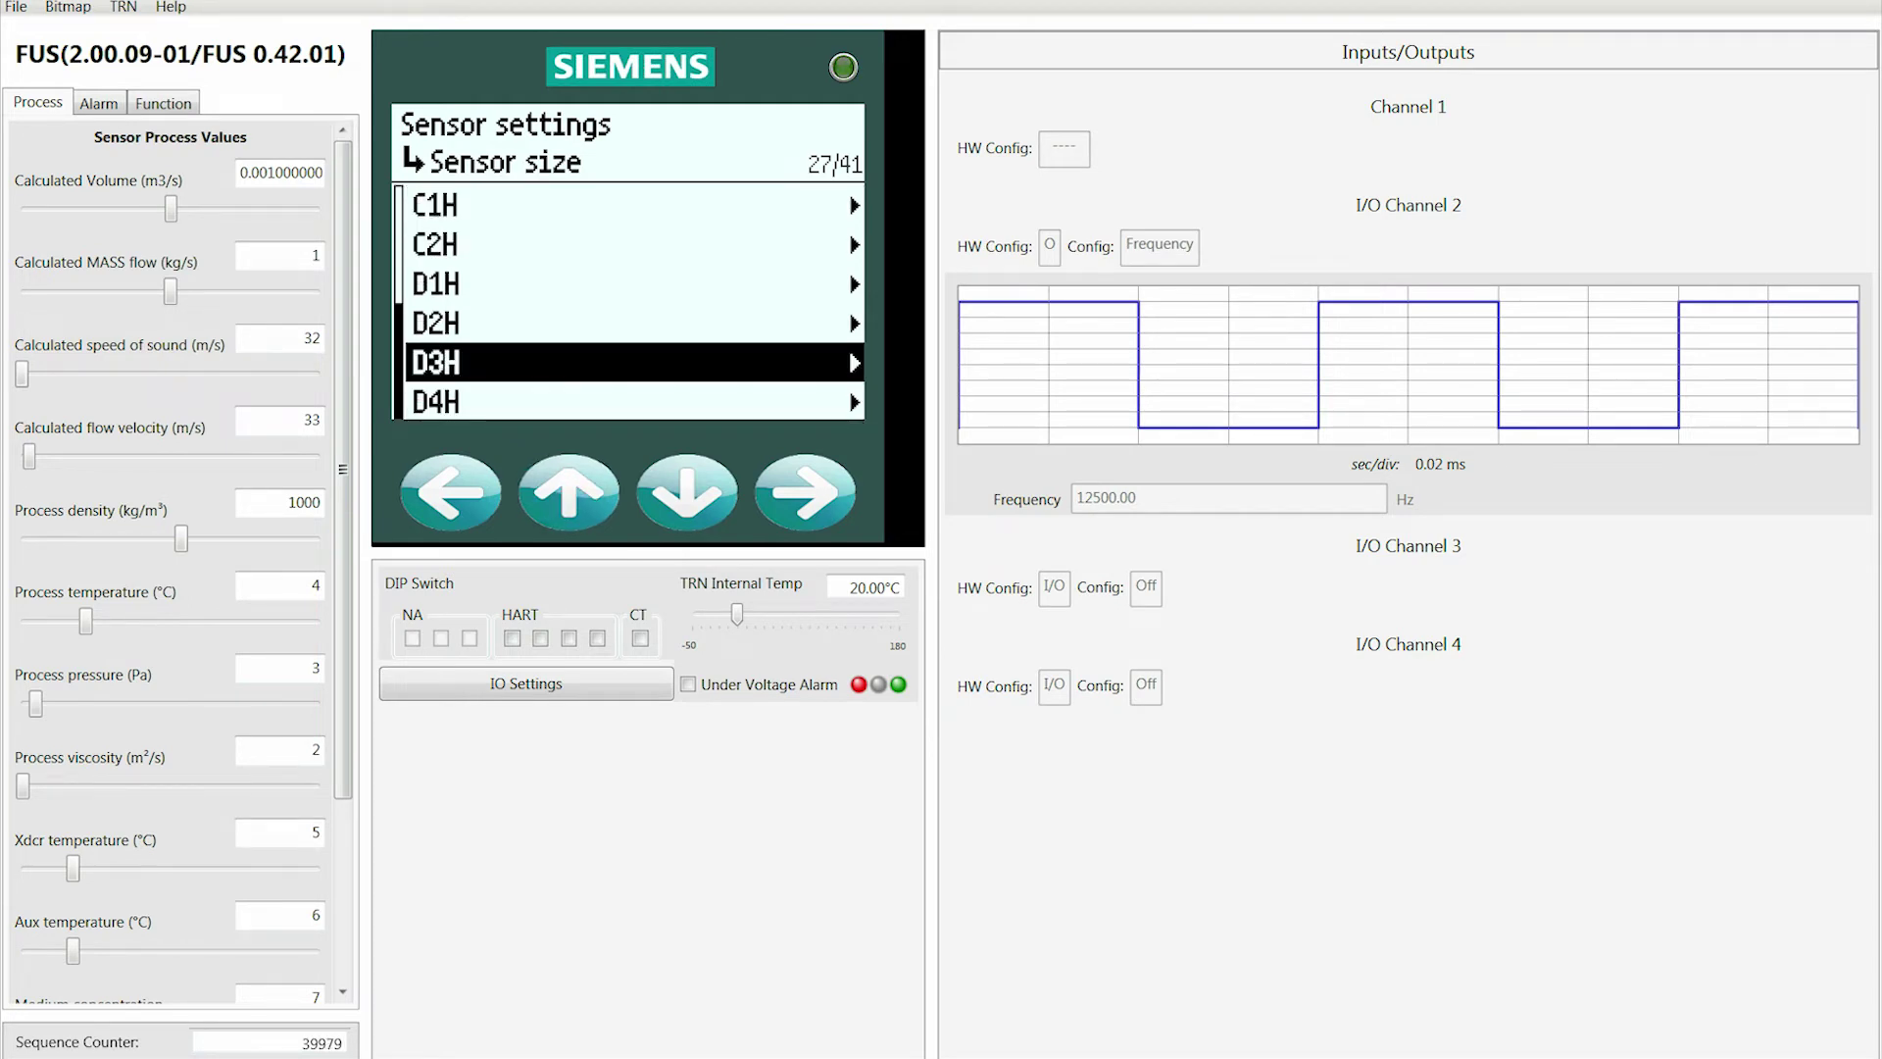
{"action": "key", "text": "Down"}
{"action": "key", "text": "Down"}
{"action": "key", "text": "Down"}
{"action": "key", "text": "Down"}
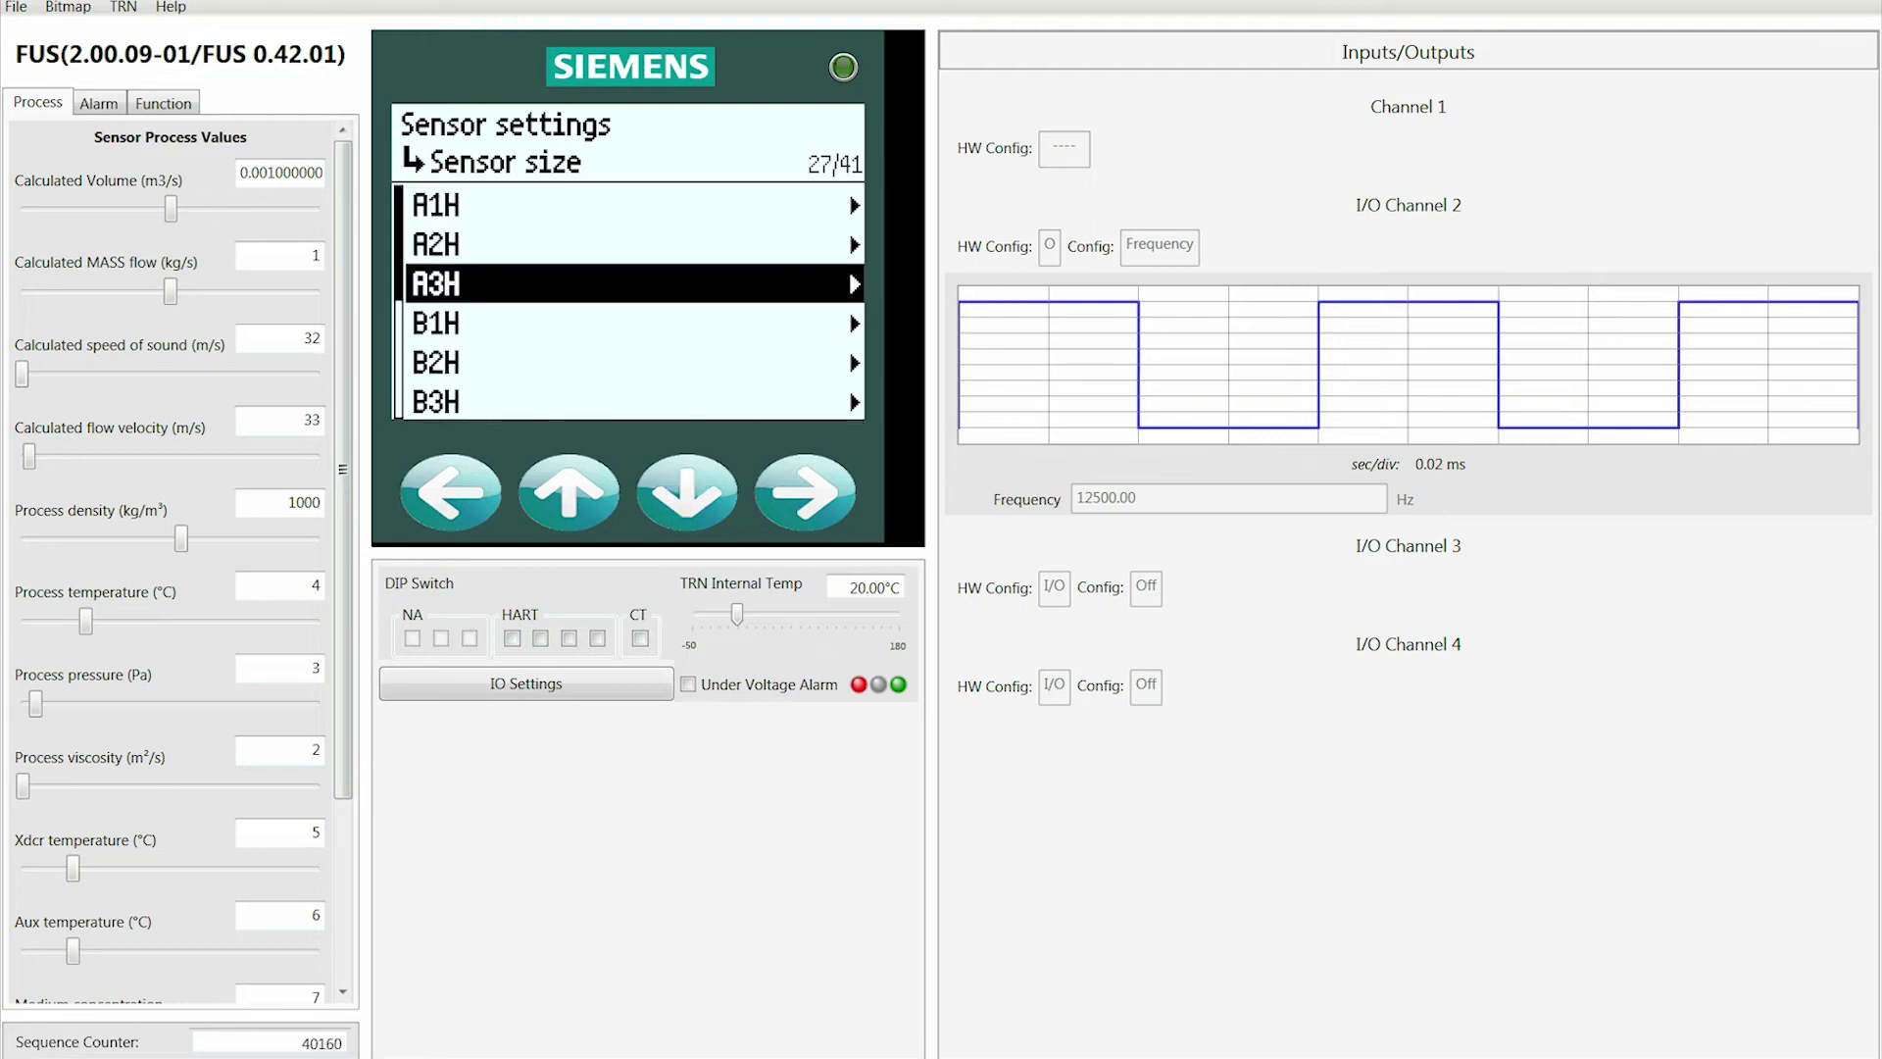
{"action": "key", "text": "Down"}
{"action": "key", "text": "Down"}
{"action": "key", "text": "Down"}
{"action": "key", "text": "Down"}
{"action": "key", "text": "Down"}
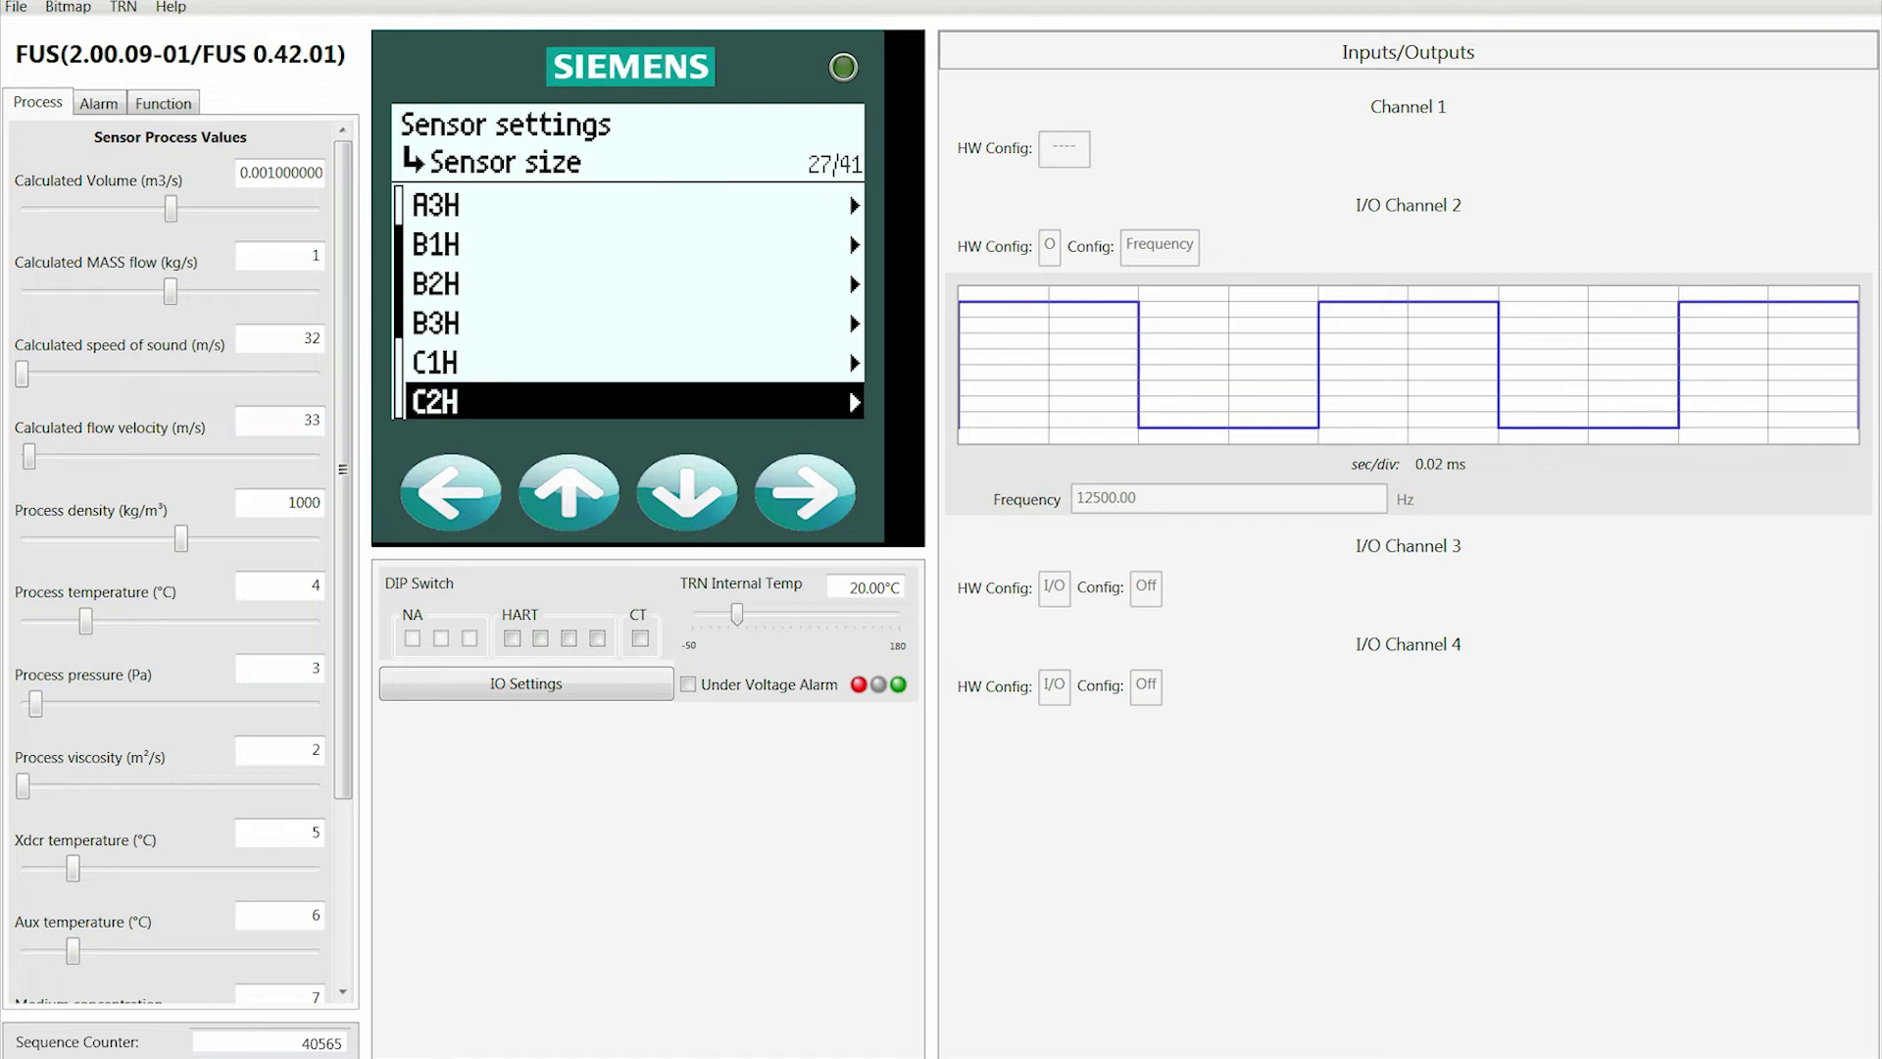
{"action": "key", "text": "Right"}
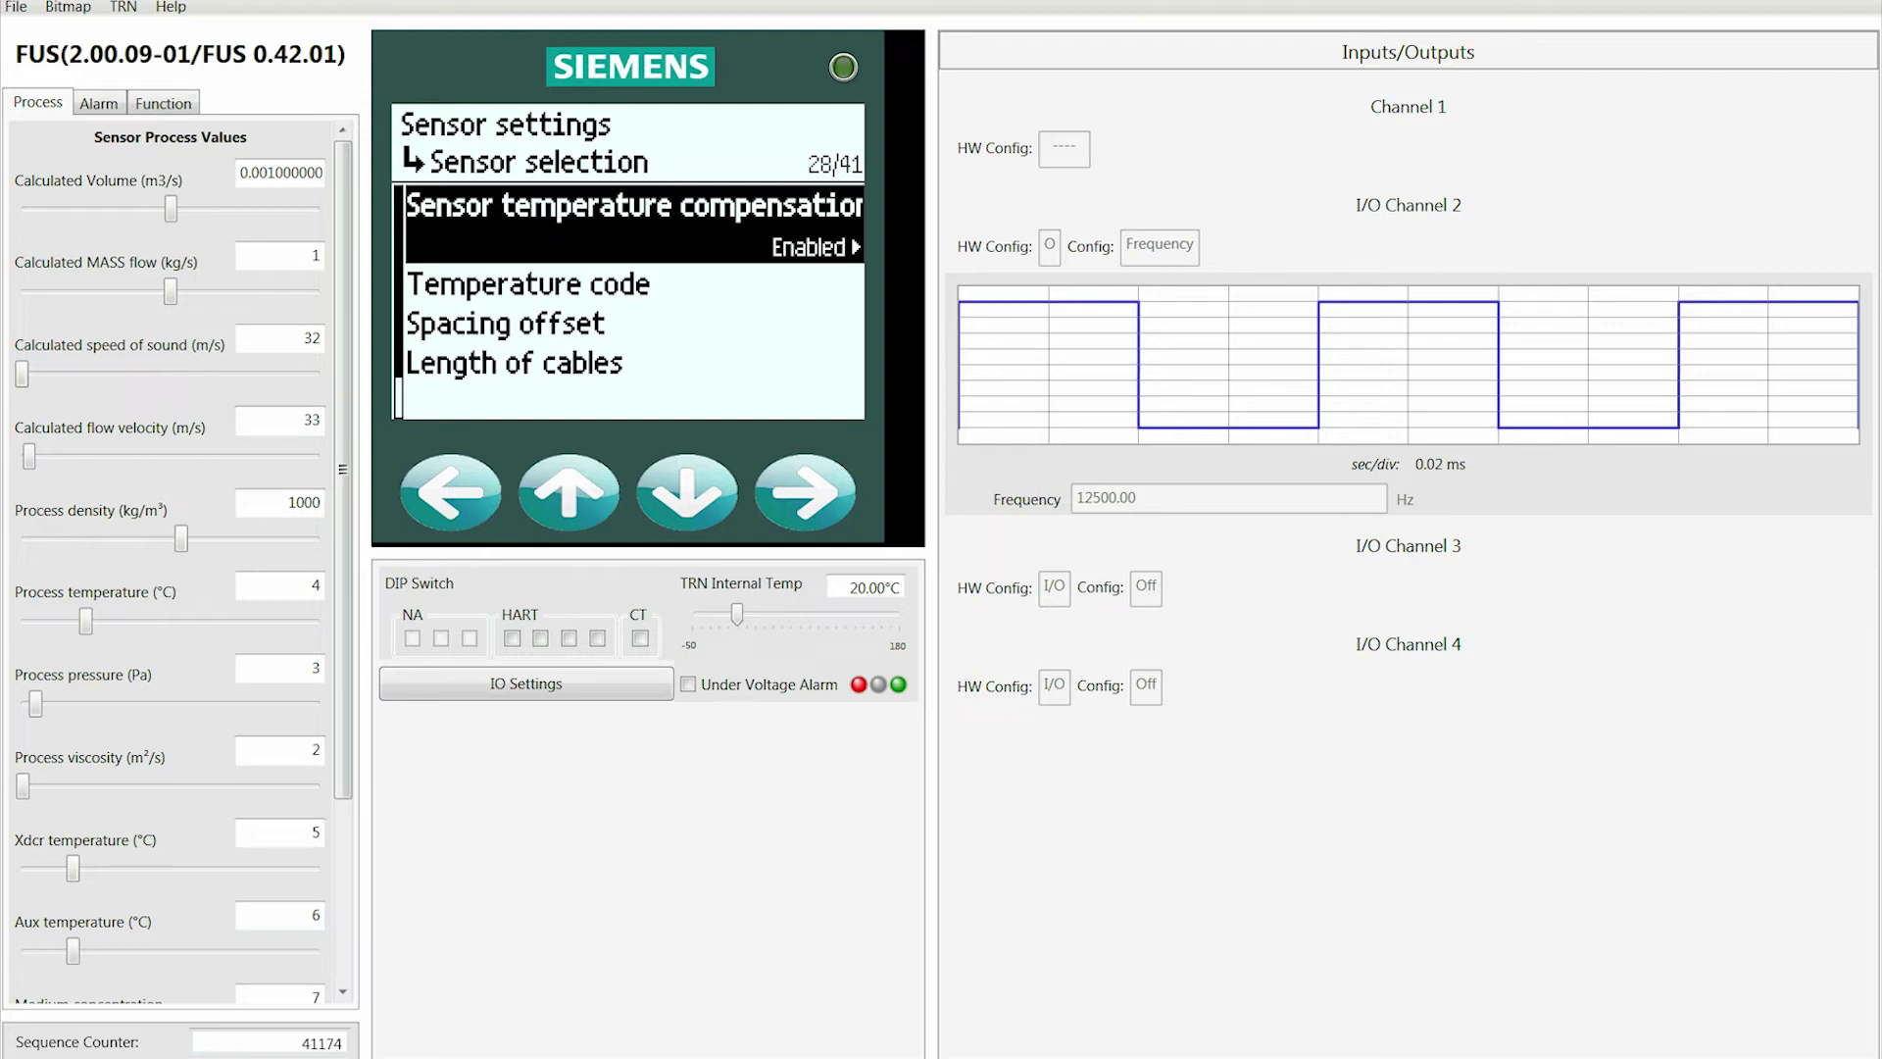
- Leave temperature code T1 and spacing offset NOM unchanged, then open Length of cables
{"action": "key", "text": "Down"}
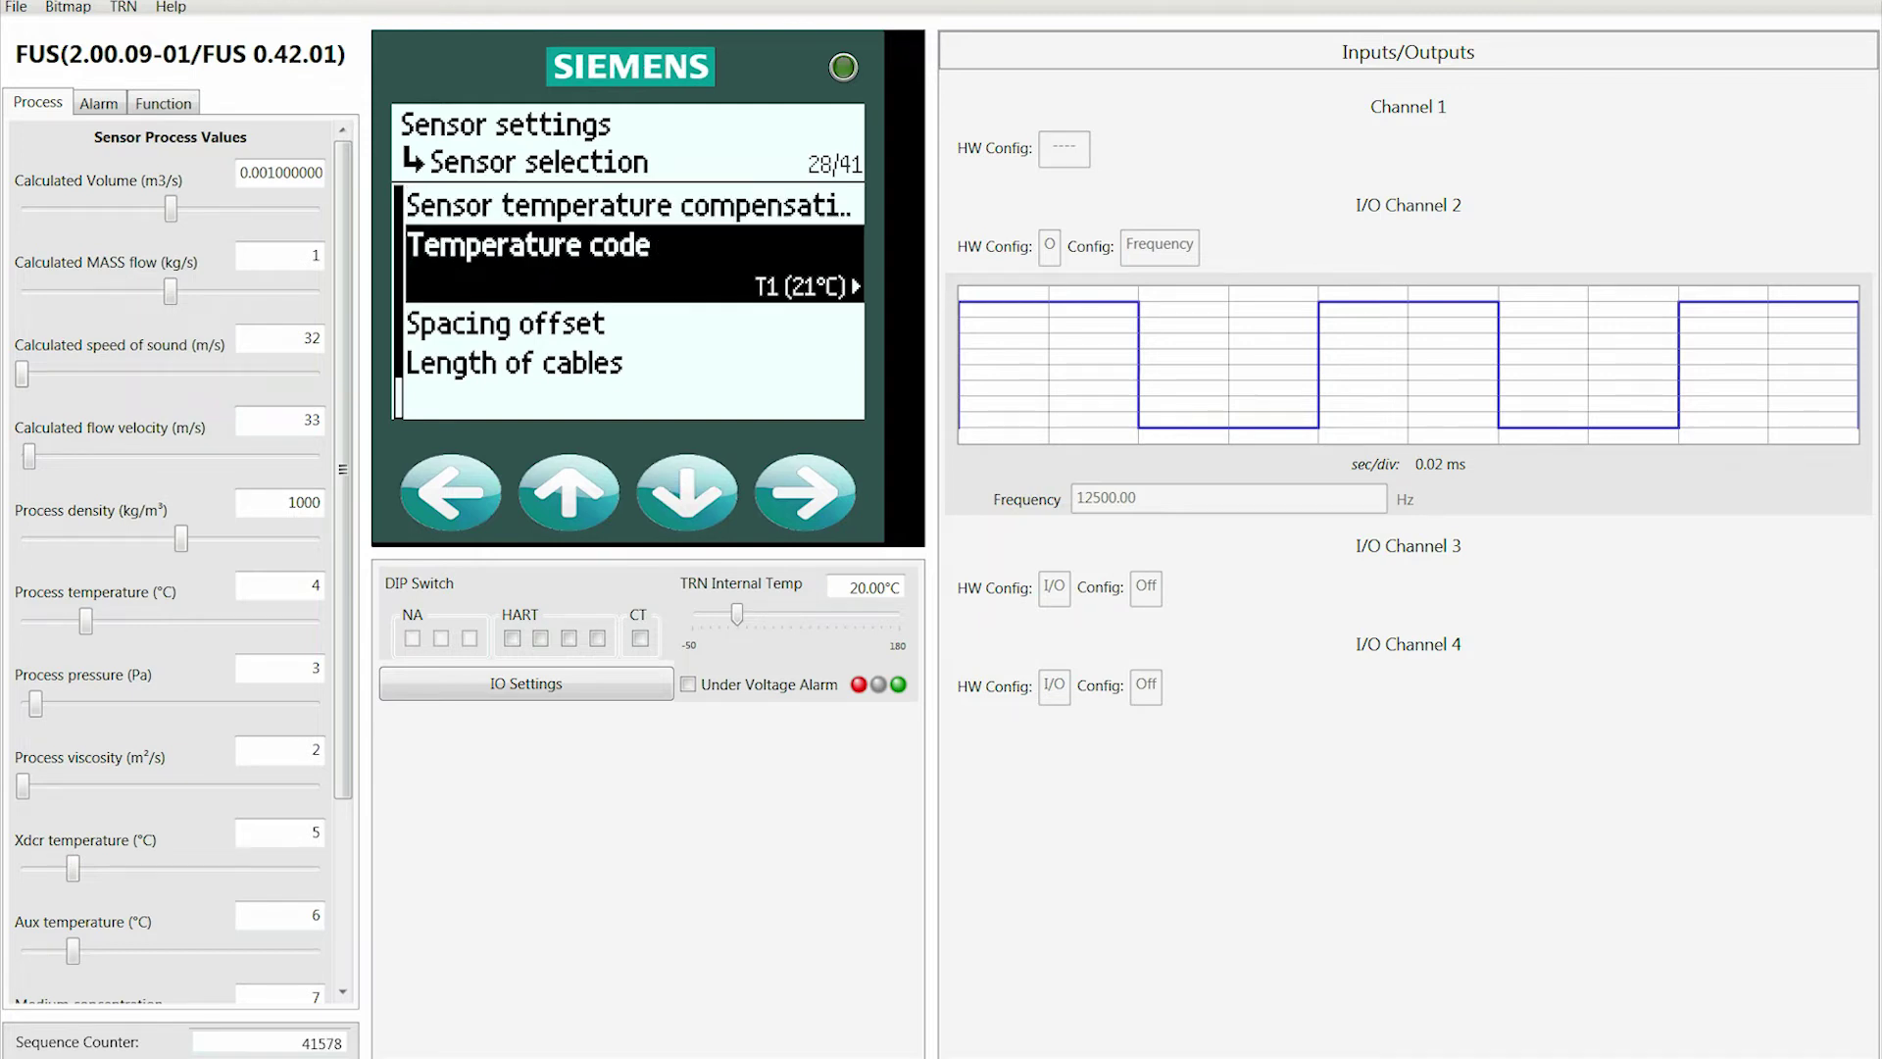
{"action": "key", "text": "Right"}
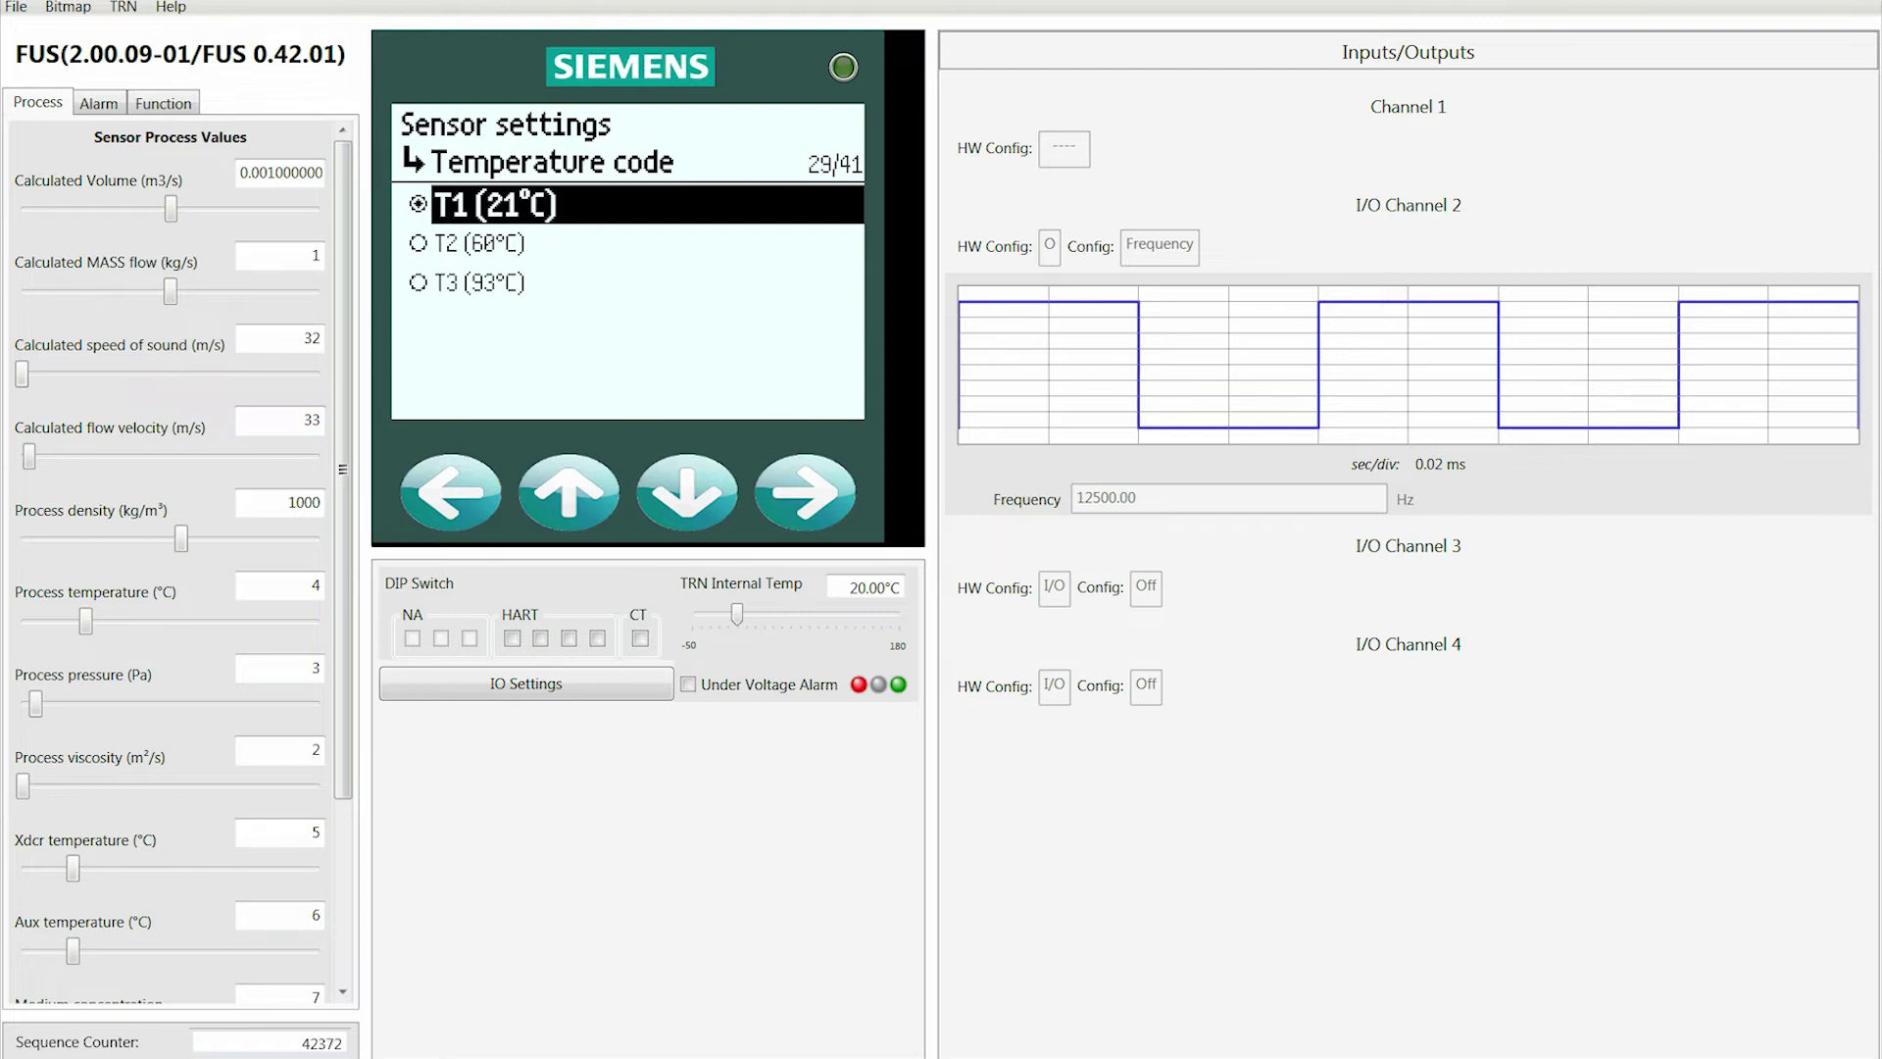
{"action": "key", "text": "Left"}
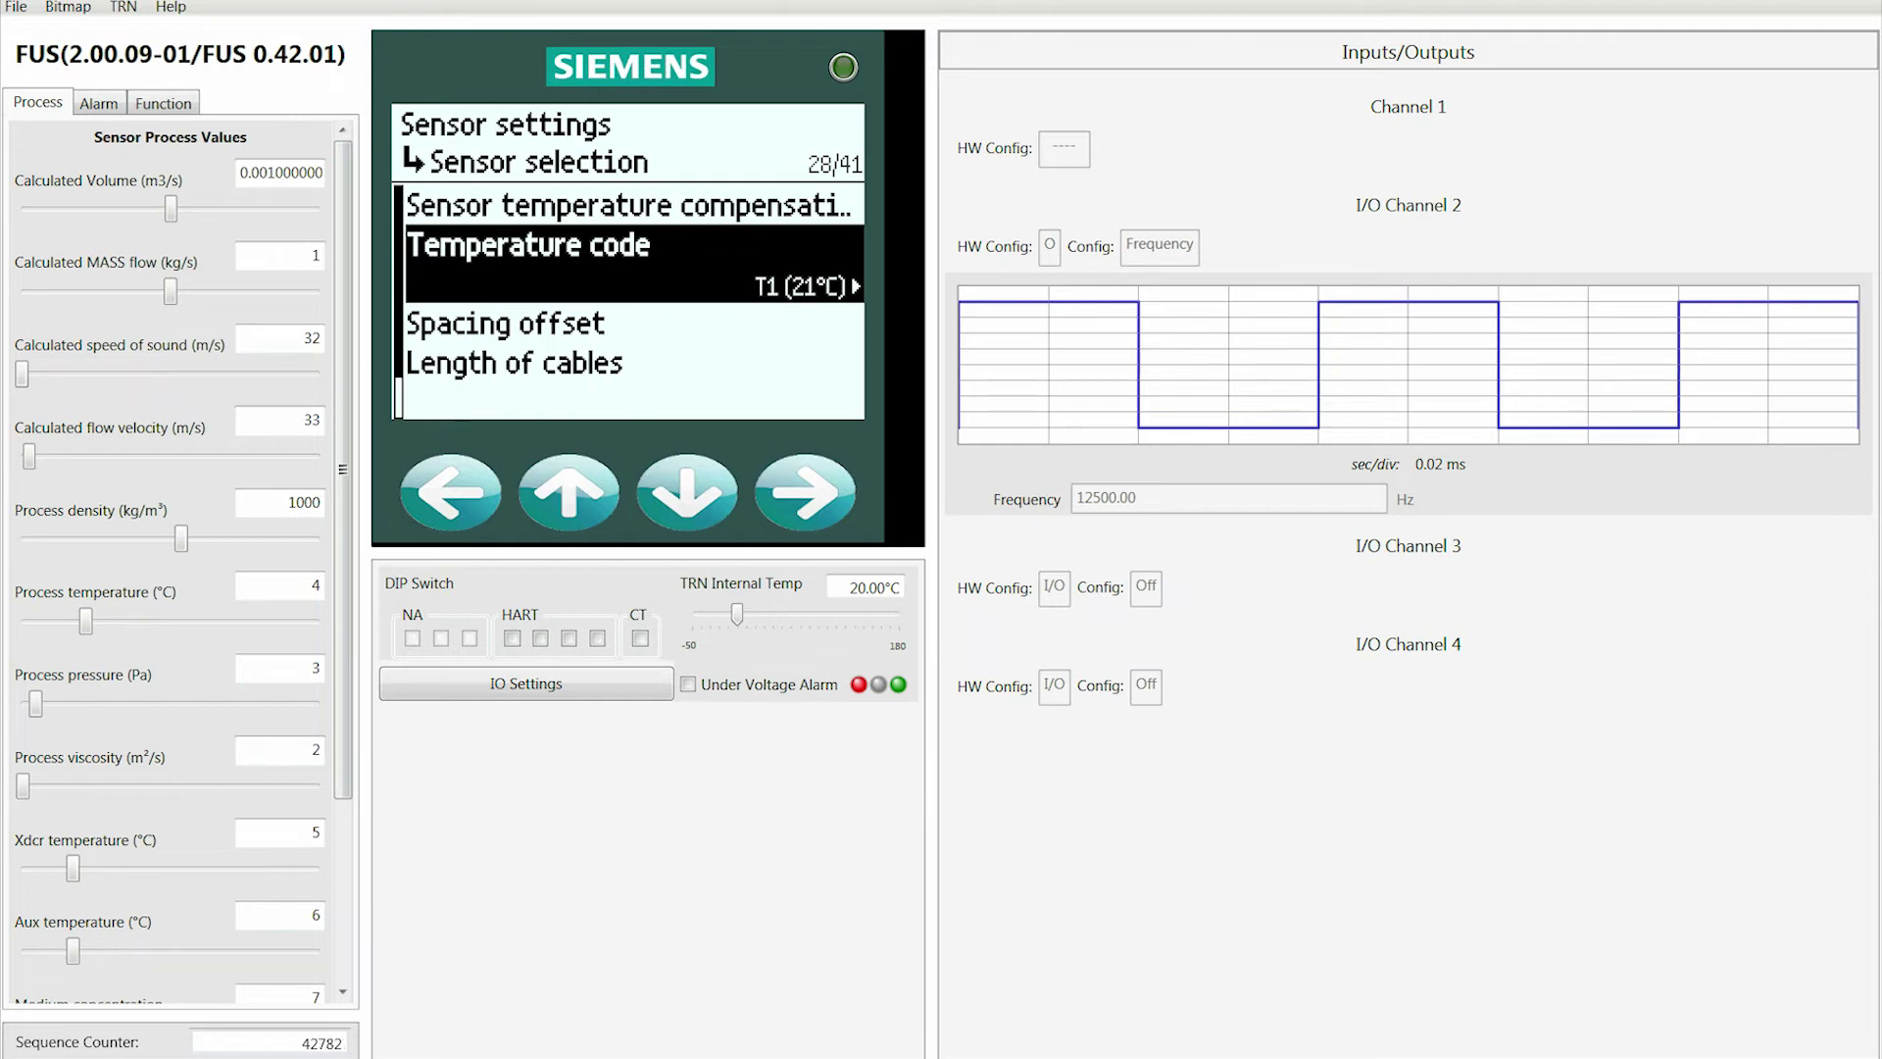
{"action": "key", "text": "Down"}
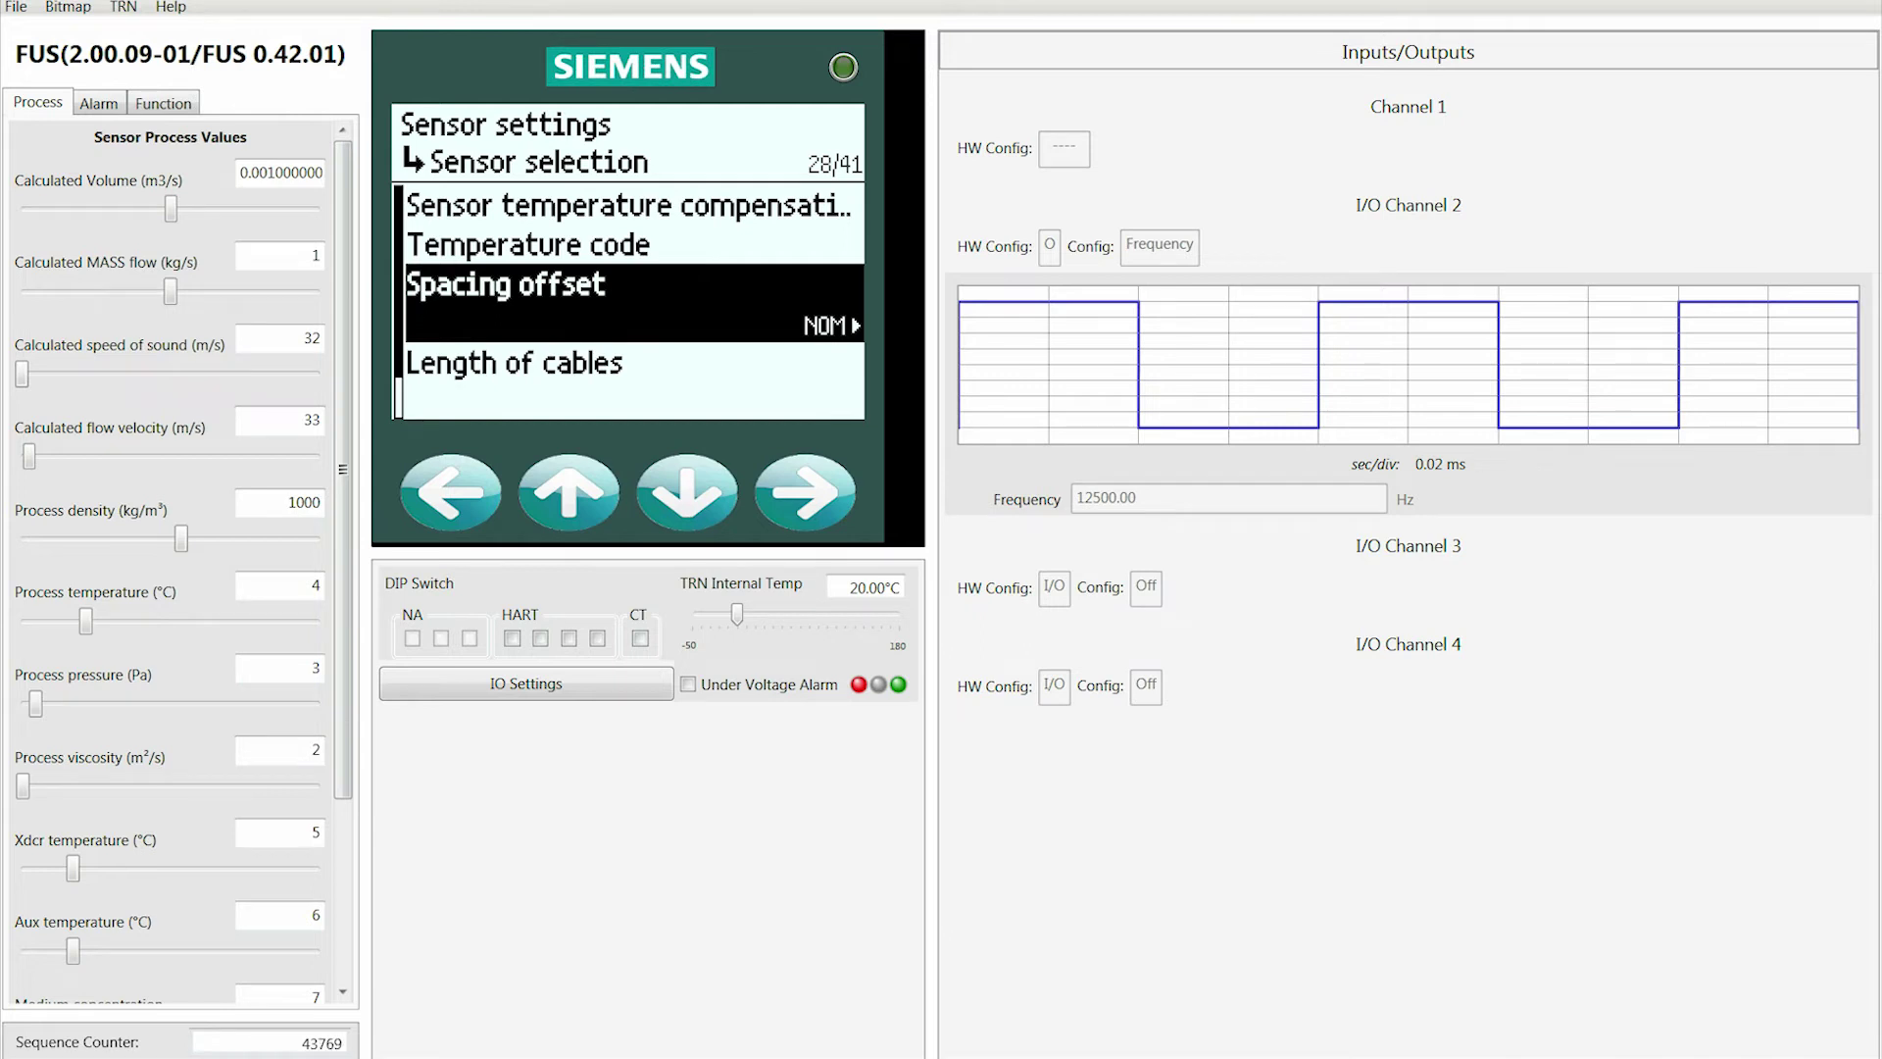
{"action": "key", "text": "Down"}
{"action": "key", "text": "Right"}
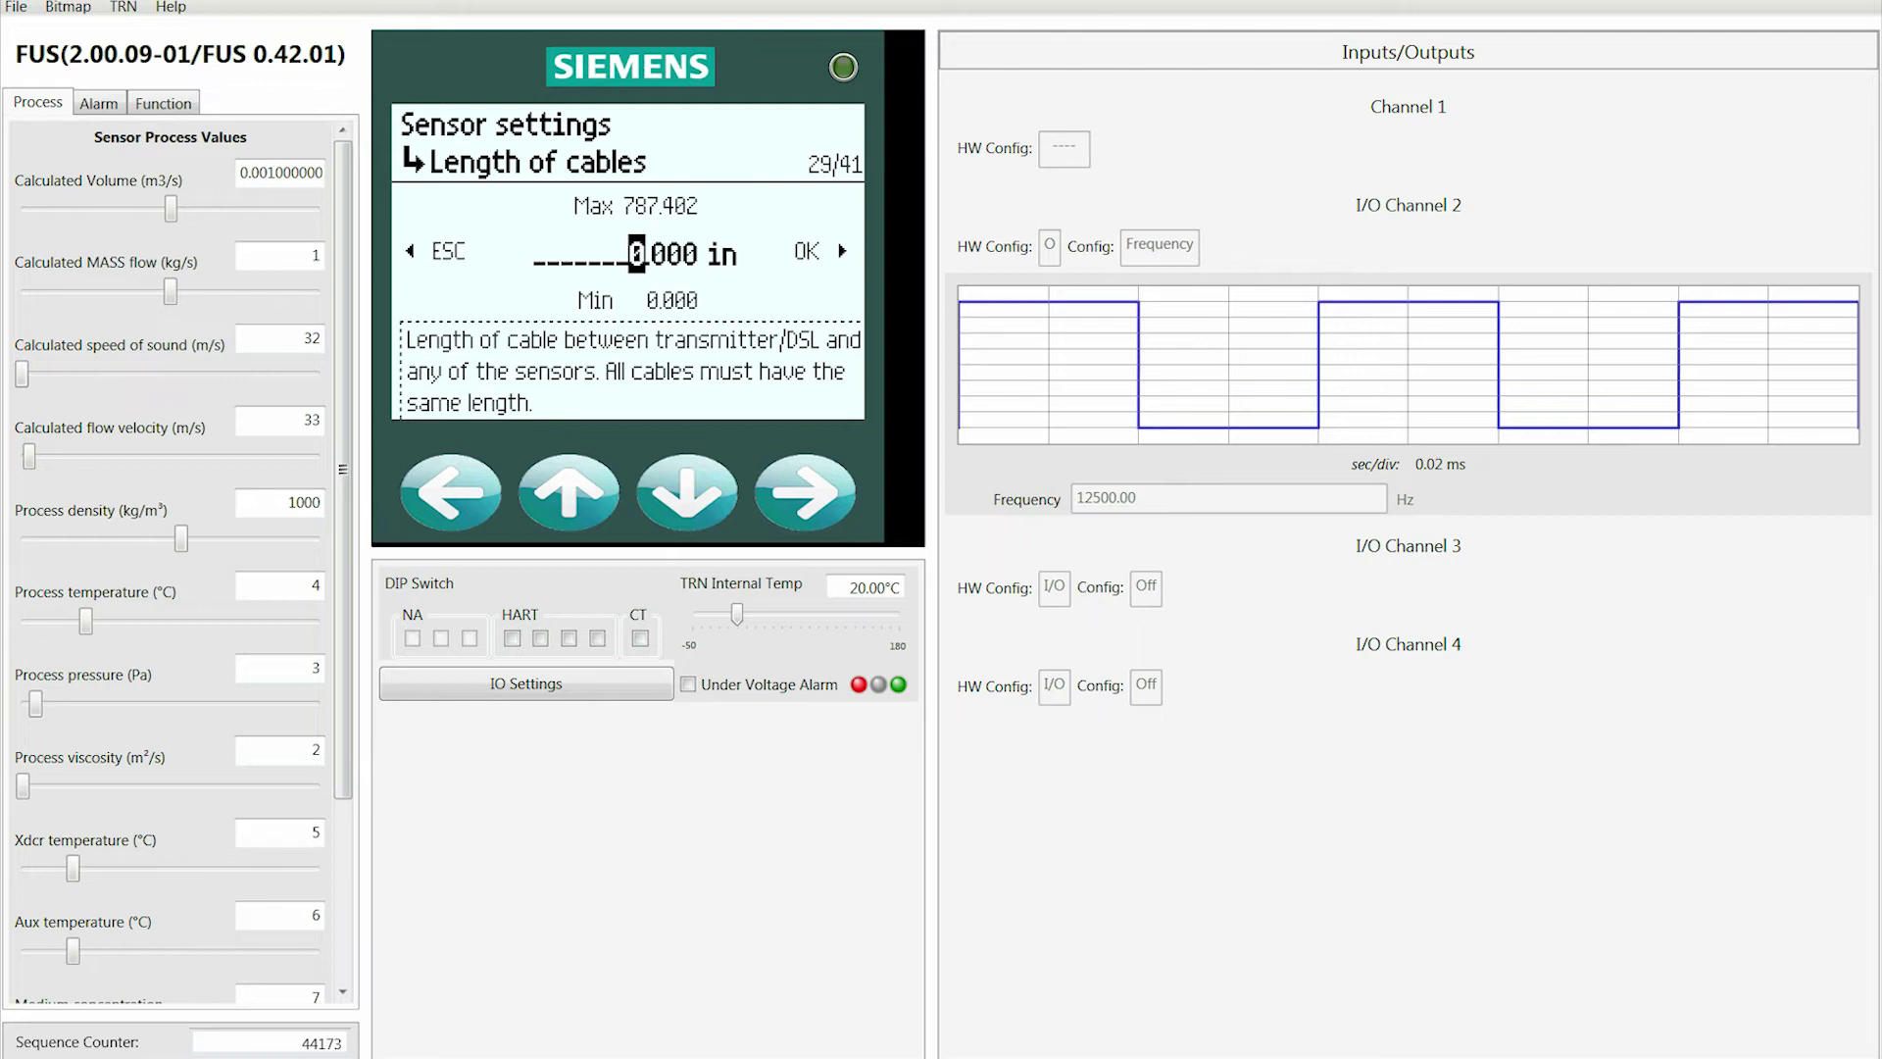
- Enter 240.000 in as the cable length, accept it, and move to Next
{"action": "key", "text": "Left"}
{"action": "key", "text": "Left"}
{"action": "key", "text": "Up"}
{"action": "key", "text": "Up"}
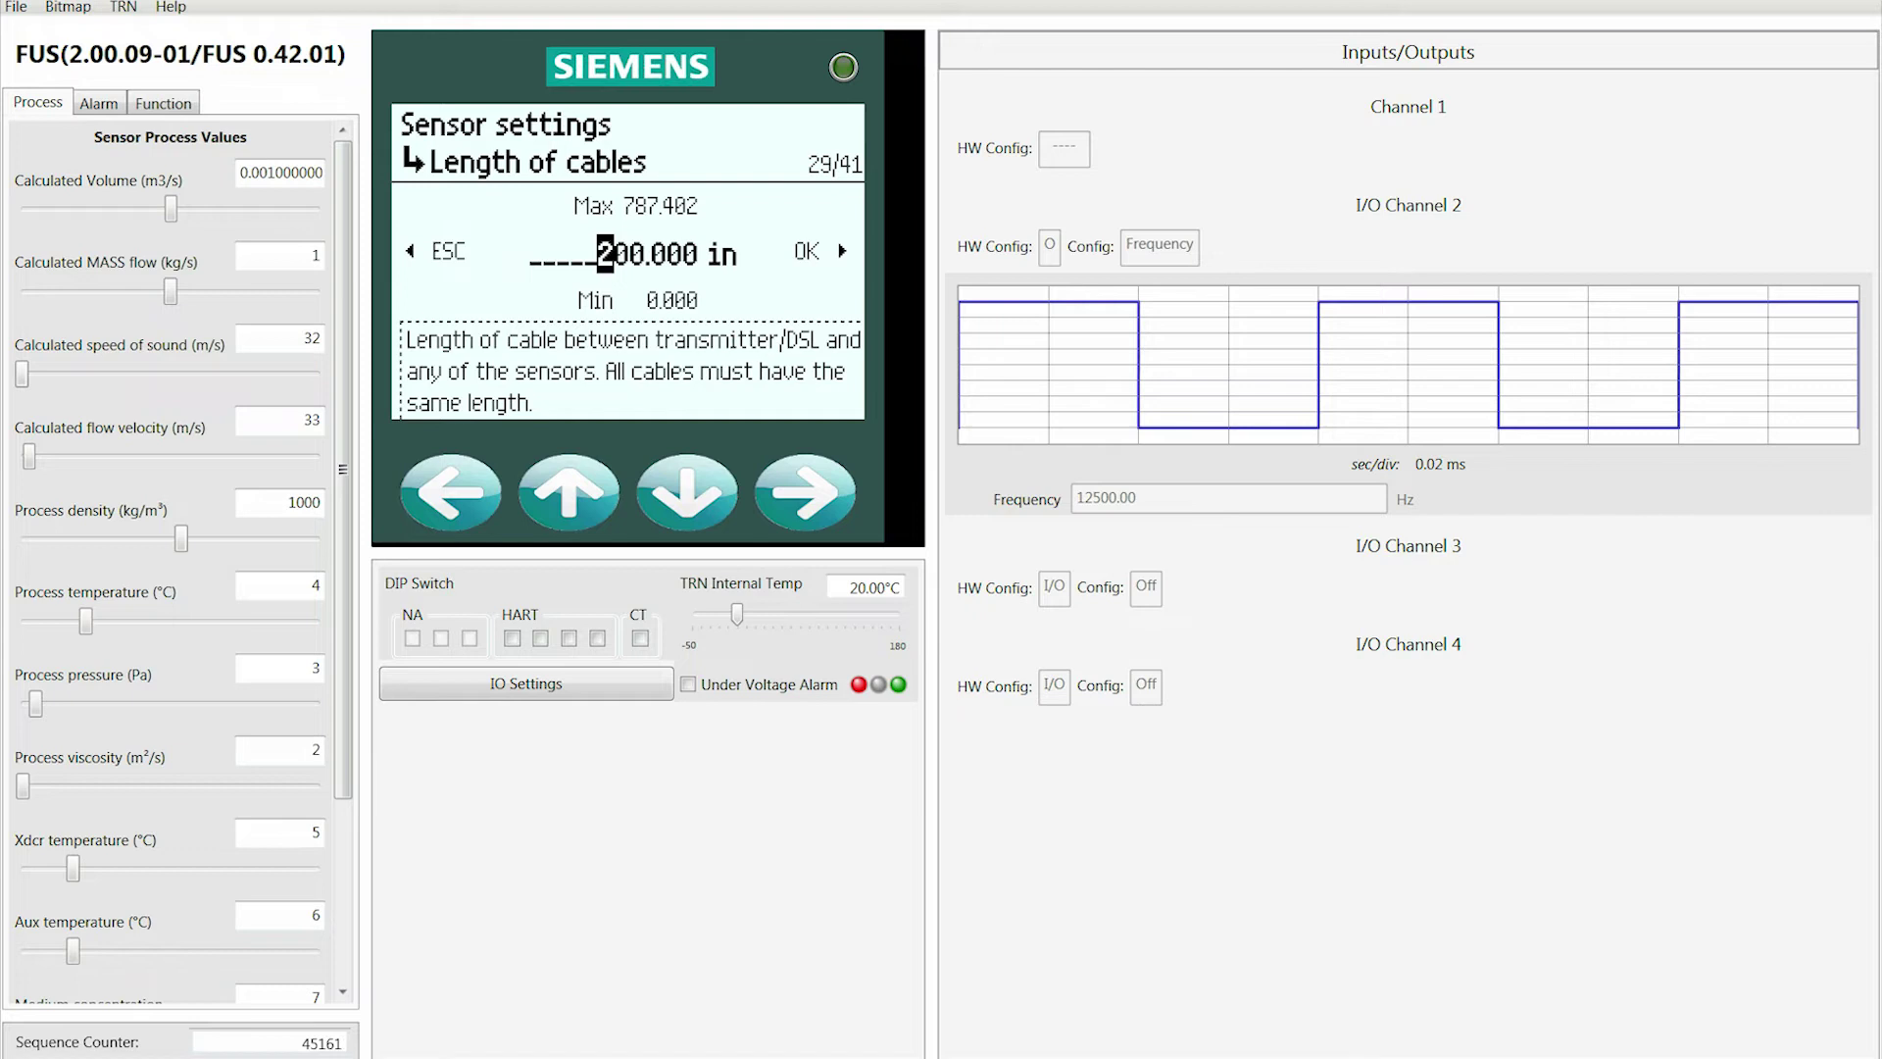
{"action": "key", "text": "Right"}
{"action": "key", "text": "Up"}
{"action": "key", "text": "Up"}
{"action": "key", "text": "Up"}
{"action": "key", "text": "Up"}
{"action": "key", "text": "Right"}
{"action": "key", "text": "Right"}
{"action": "key", "text": "Right"}
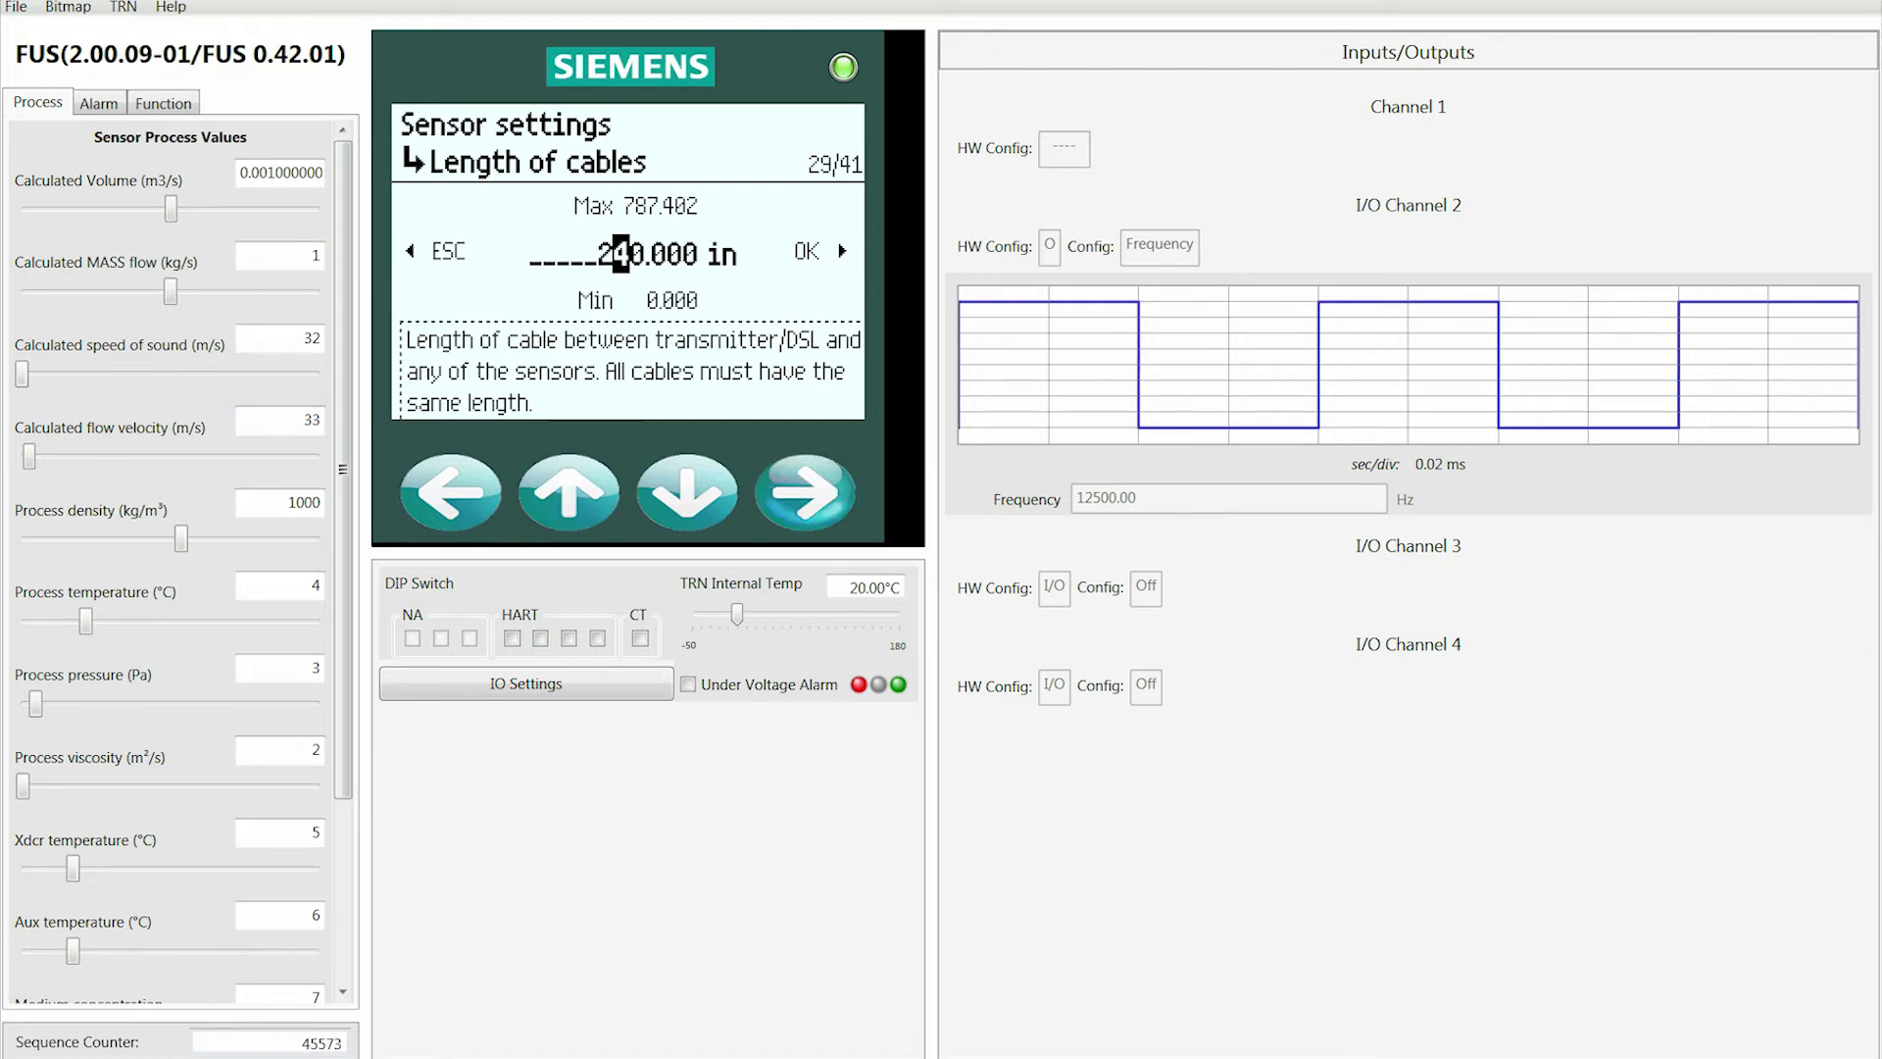
{"action": "key", "text": "Right"}
{"action": "key", "text": "Right"}
{"action": "key", "text": "Right"}
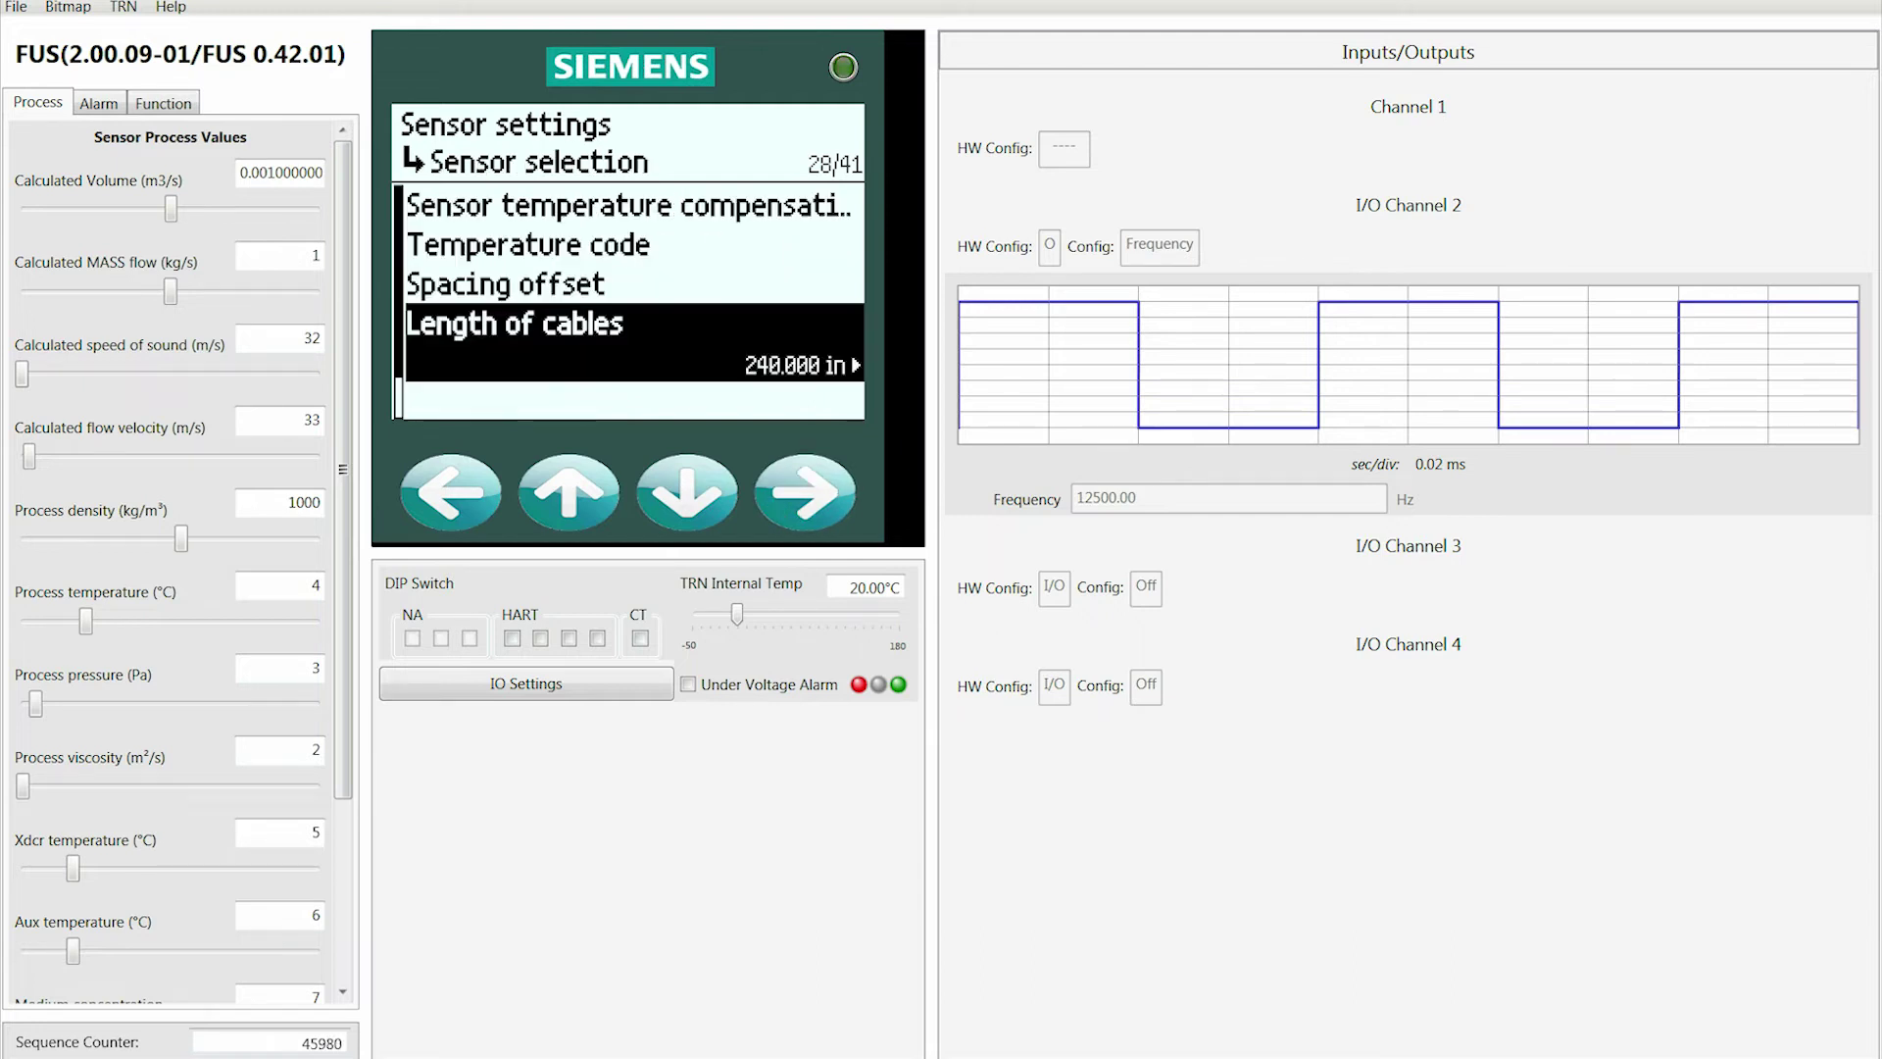
{"action": "key", "text": "Down"}
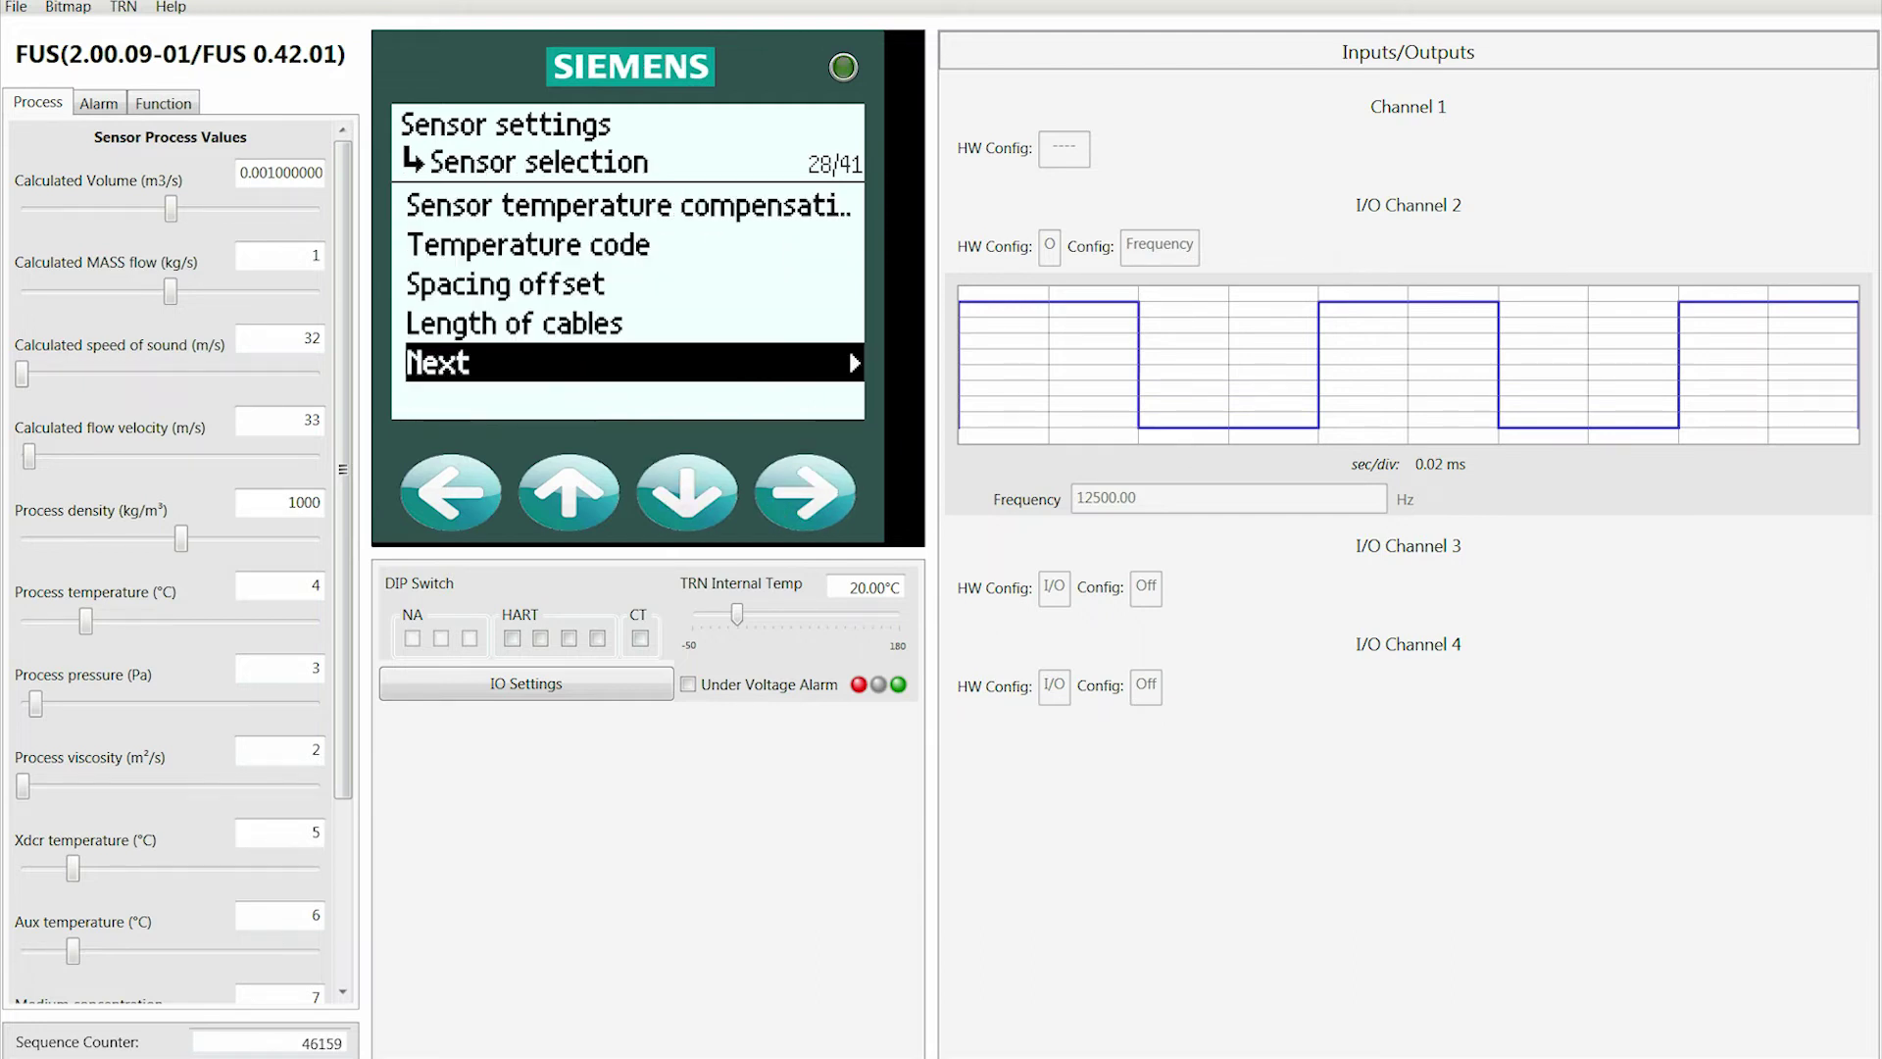
- Choose Yes for medium settings and select Diesel fuel as the process medium
{"action": "key", "text": "Right"}
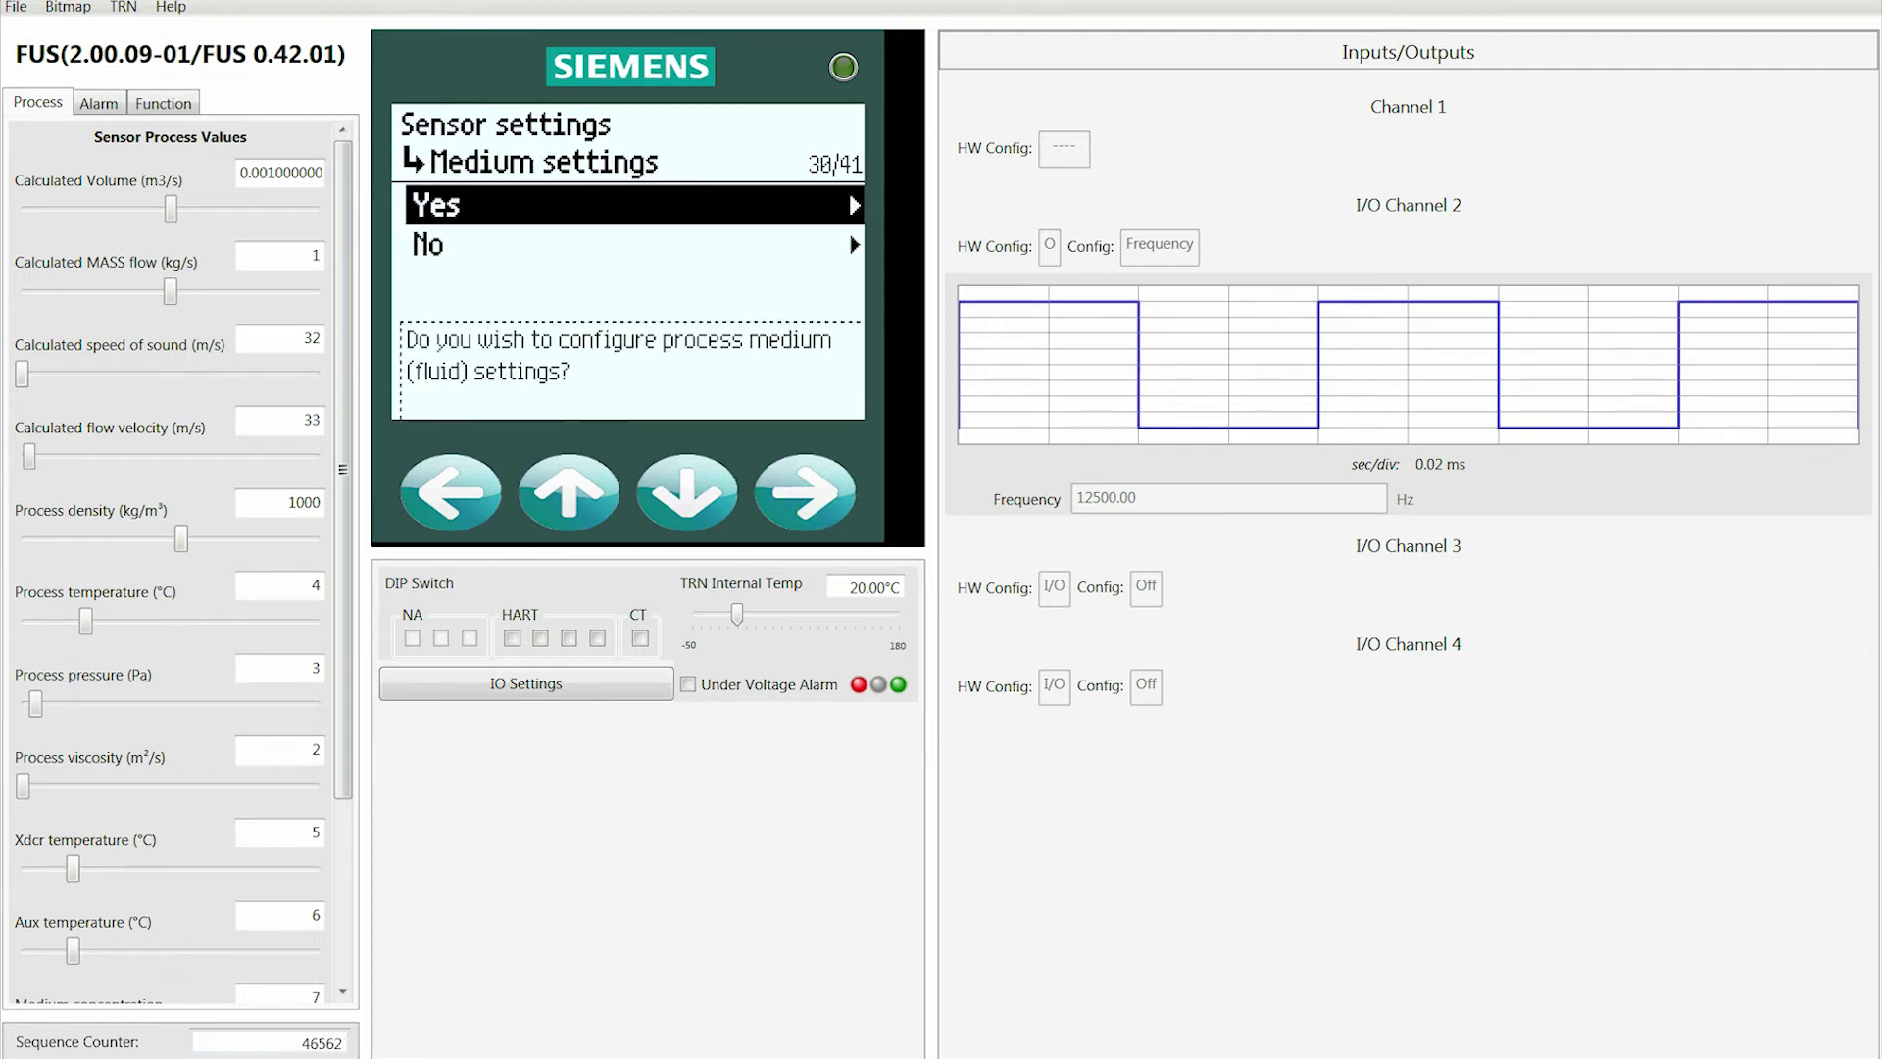
{"action": "key", "text": "Right"}
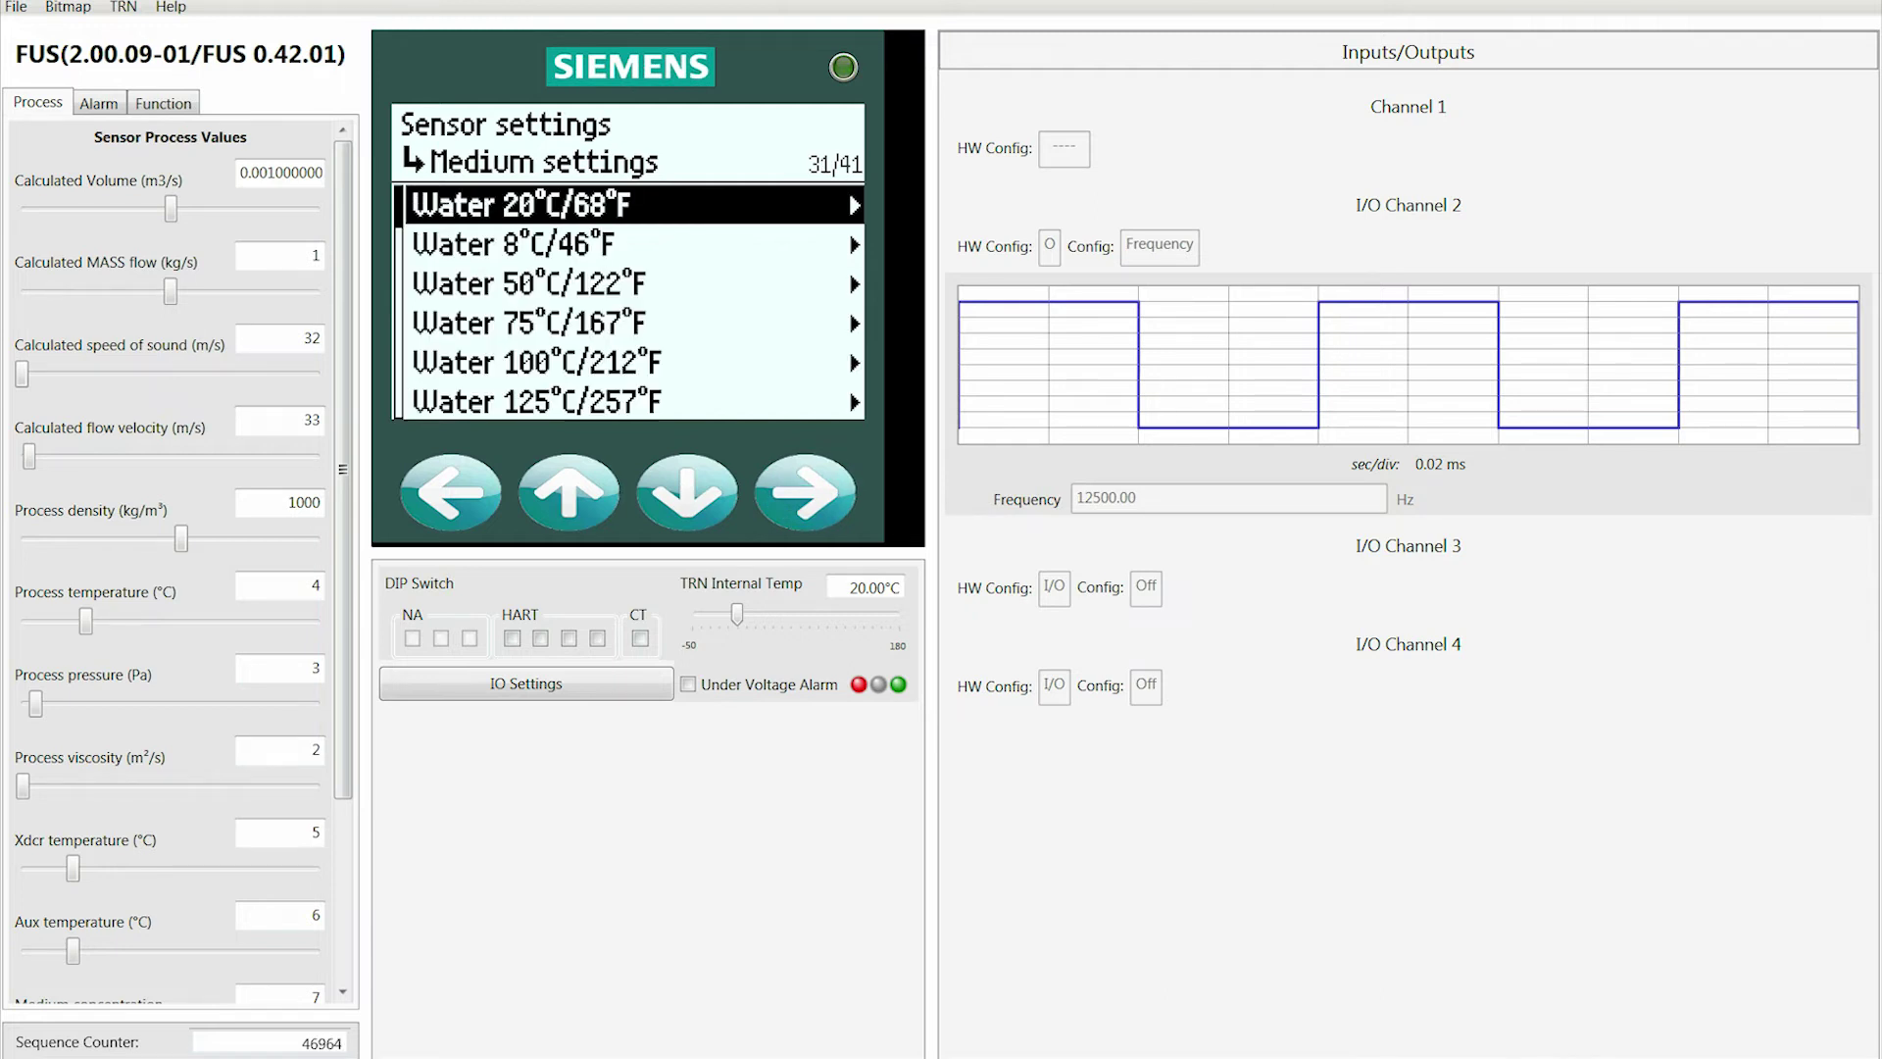
{"action": "key", "text": "Down"}
{"action": "key", "text": "Down"}
{"action": "key", "text": "Down"}
{"action": "key", "text": "Down"}
{"action": "key", "text": "Down"}
{"action": "key", "text": "Down"}
{"action": "key", "text": "Down"}
{"action": "key", "text": "Down"}
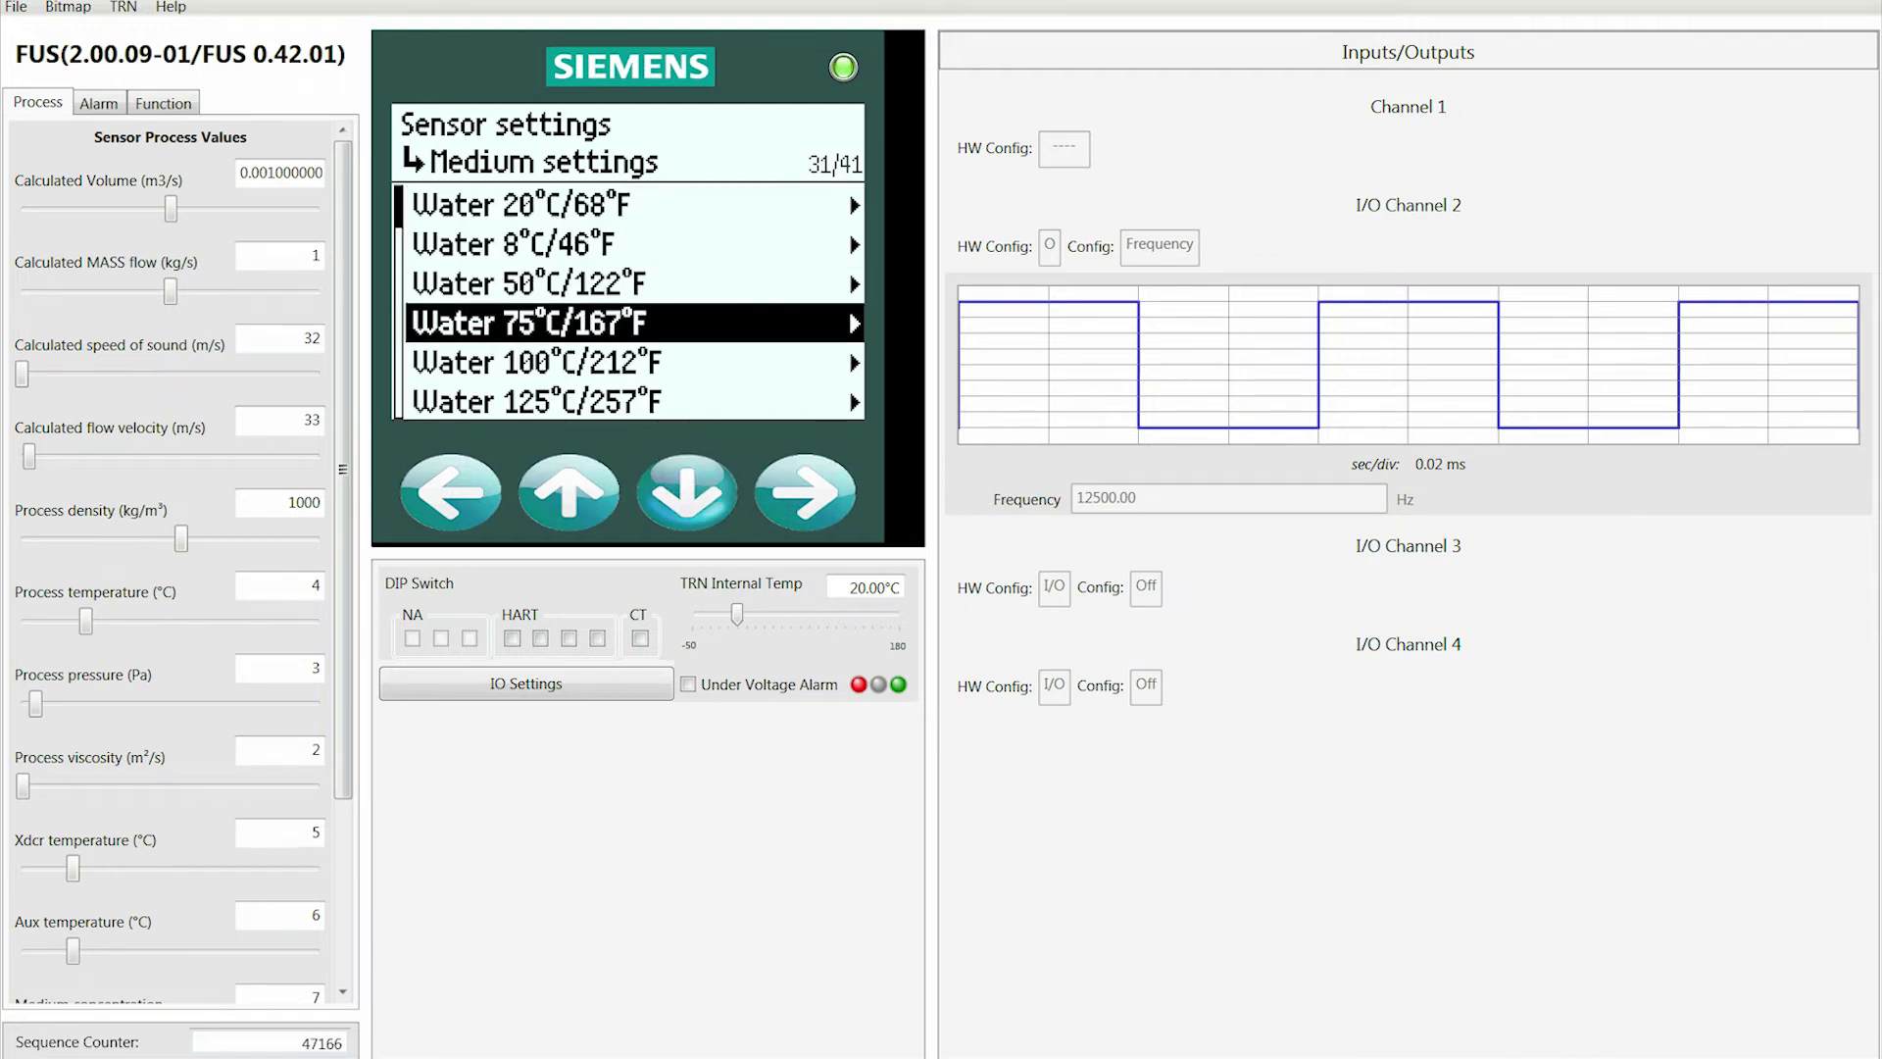
{"action": "key", "text": "Down"}
{"action": "key", "text": "Down"}
{"action": "key", "text": "Down"}
{"action": "key", "text": "Down"}
{"action": "key", "text": "Down"}
{"action": "key", "text": "Down"}
{"action": "key", "text": "Down"}
{"action": "key", "text": "Down"}
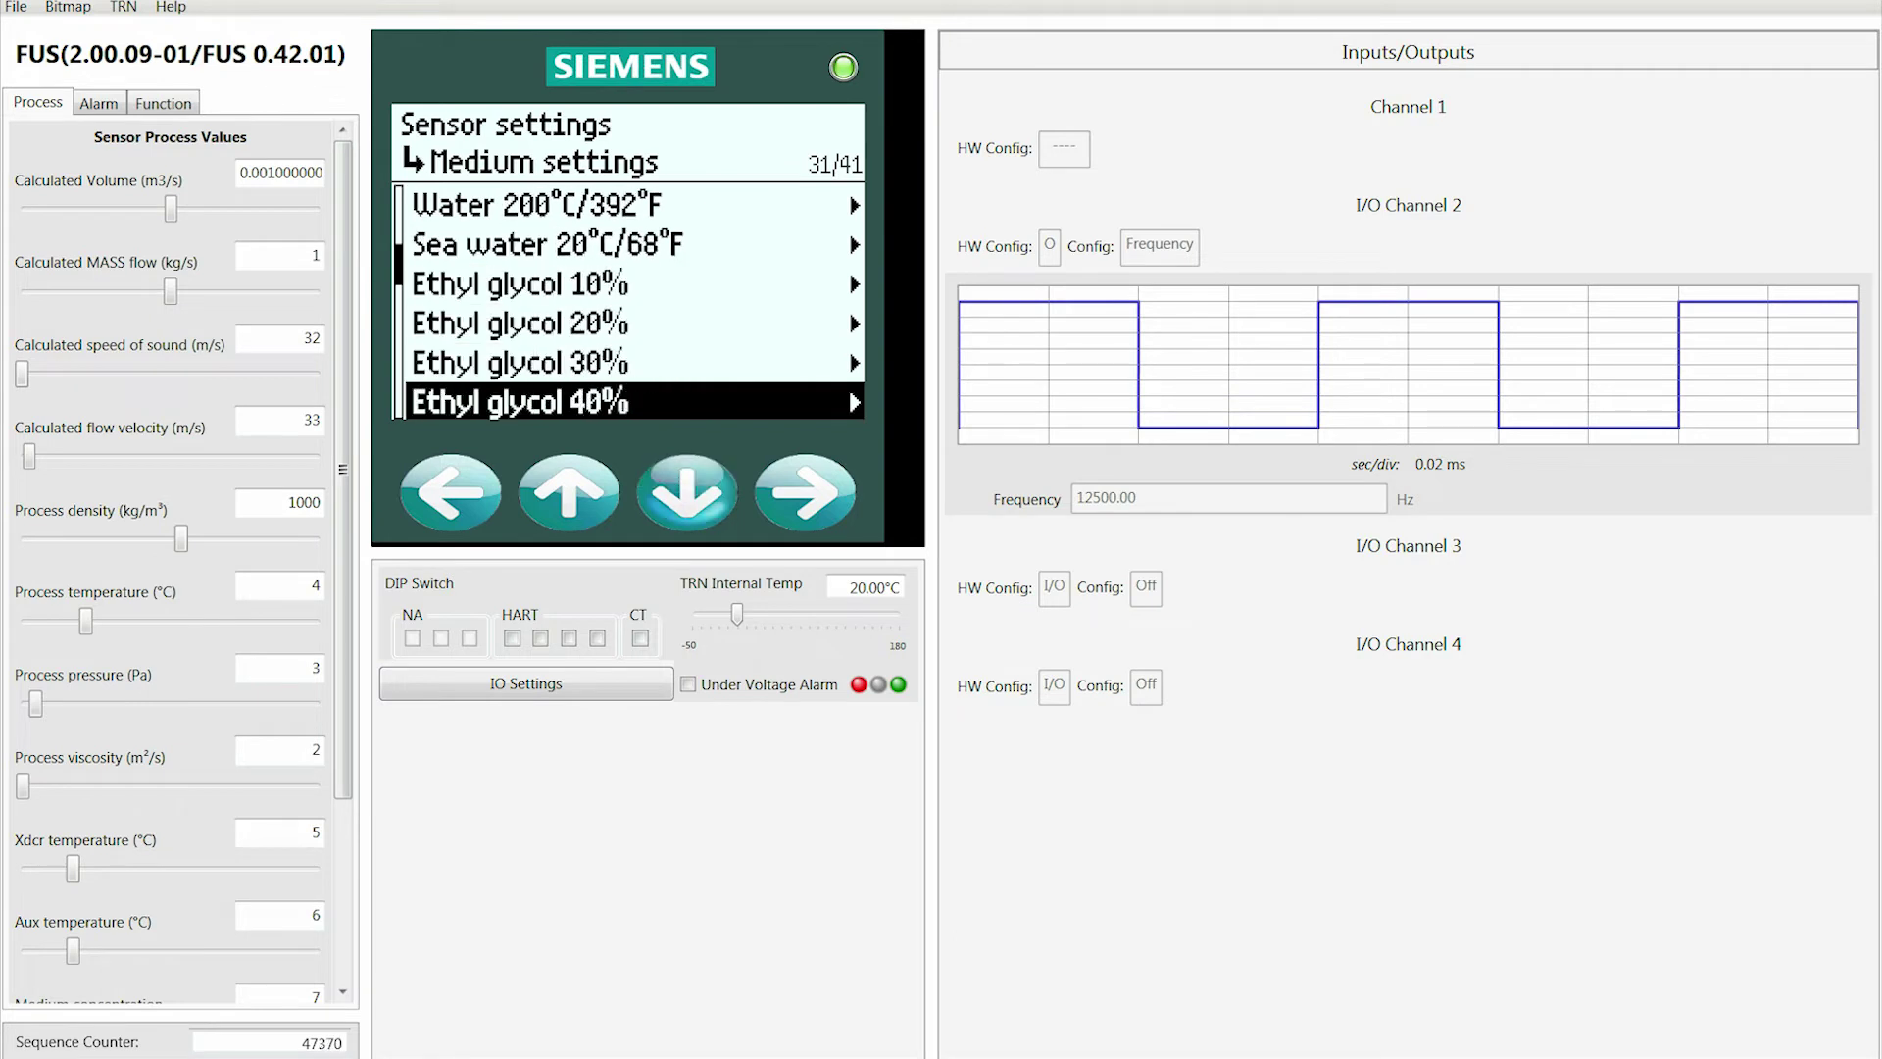
{"action": "key", "text": "Down"}
{"action": "key", "text": "Down"}
{"action": "key", "text": "Down"}
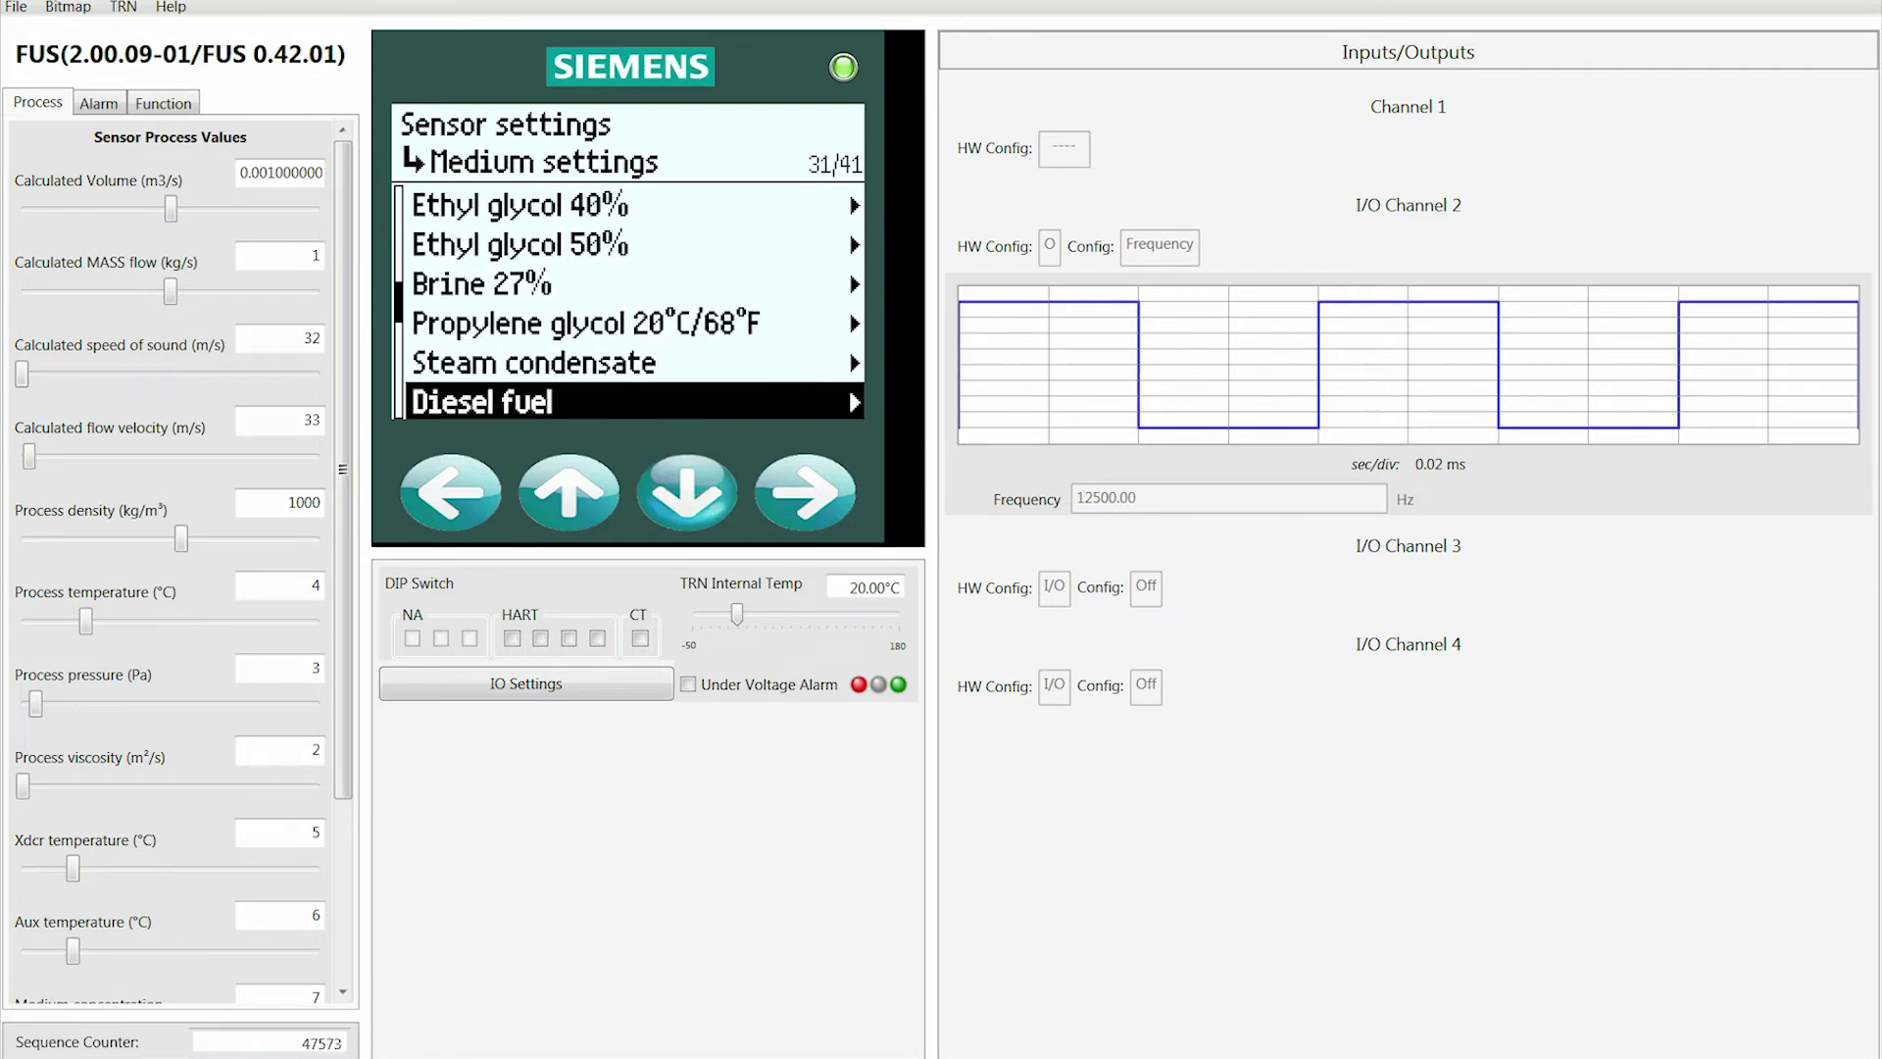
{"action": "key", "text": "Up"}
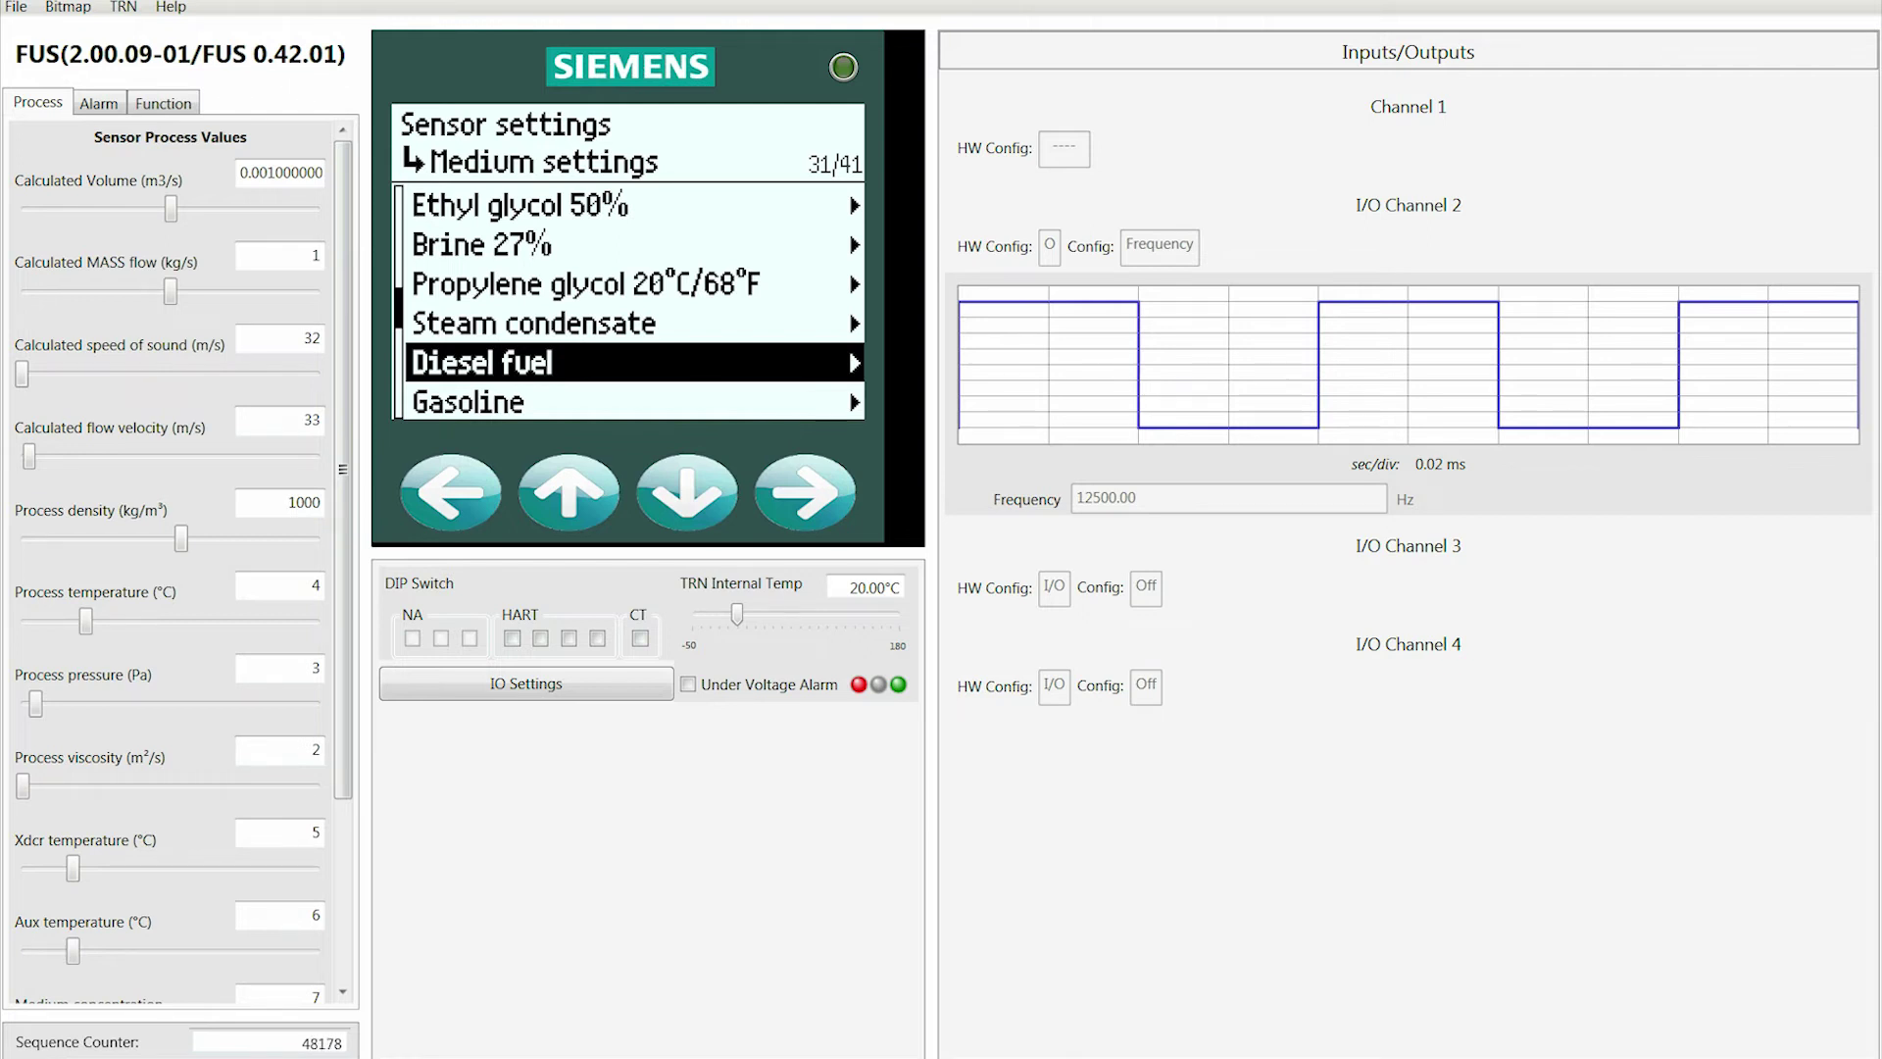
{"action": "key", "text": "Right"}
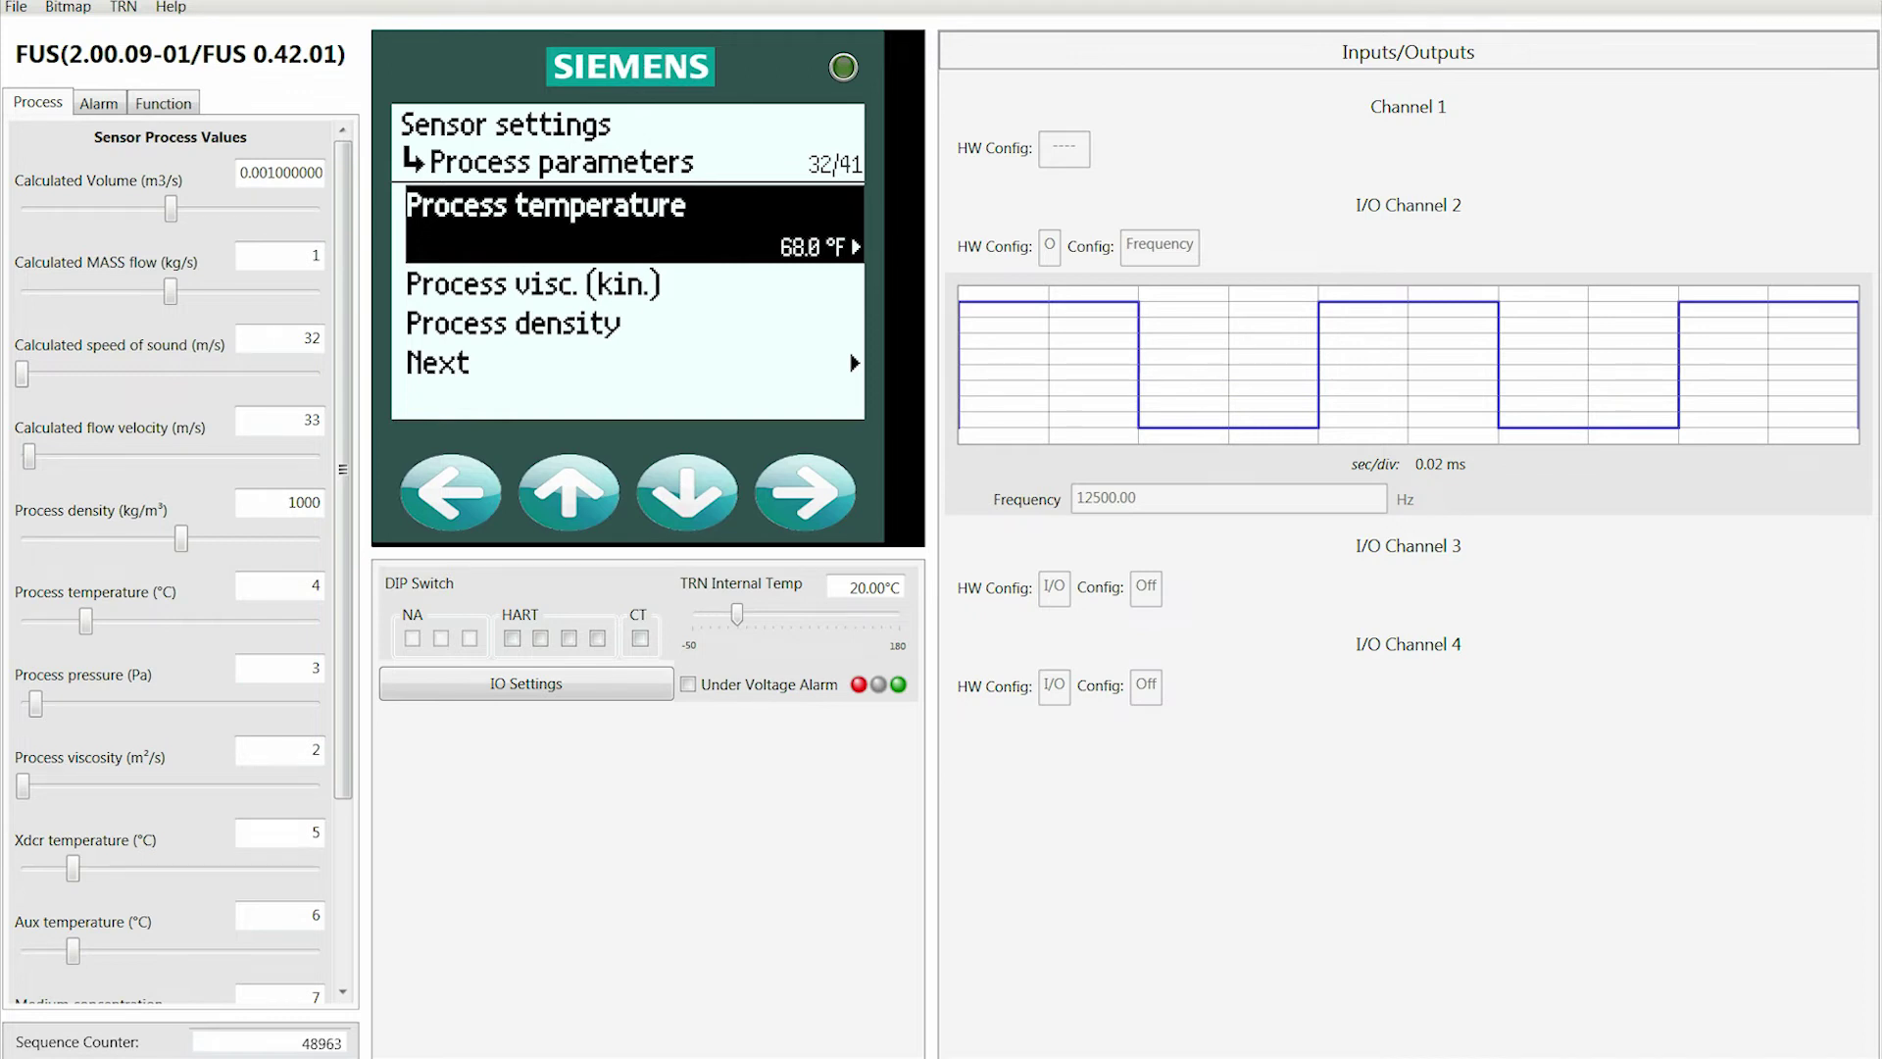
- Step past the Diesel process temperature, viscosity and density to Configure path(s)
{"action": "key", "text": "Down"}
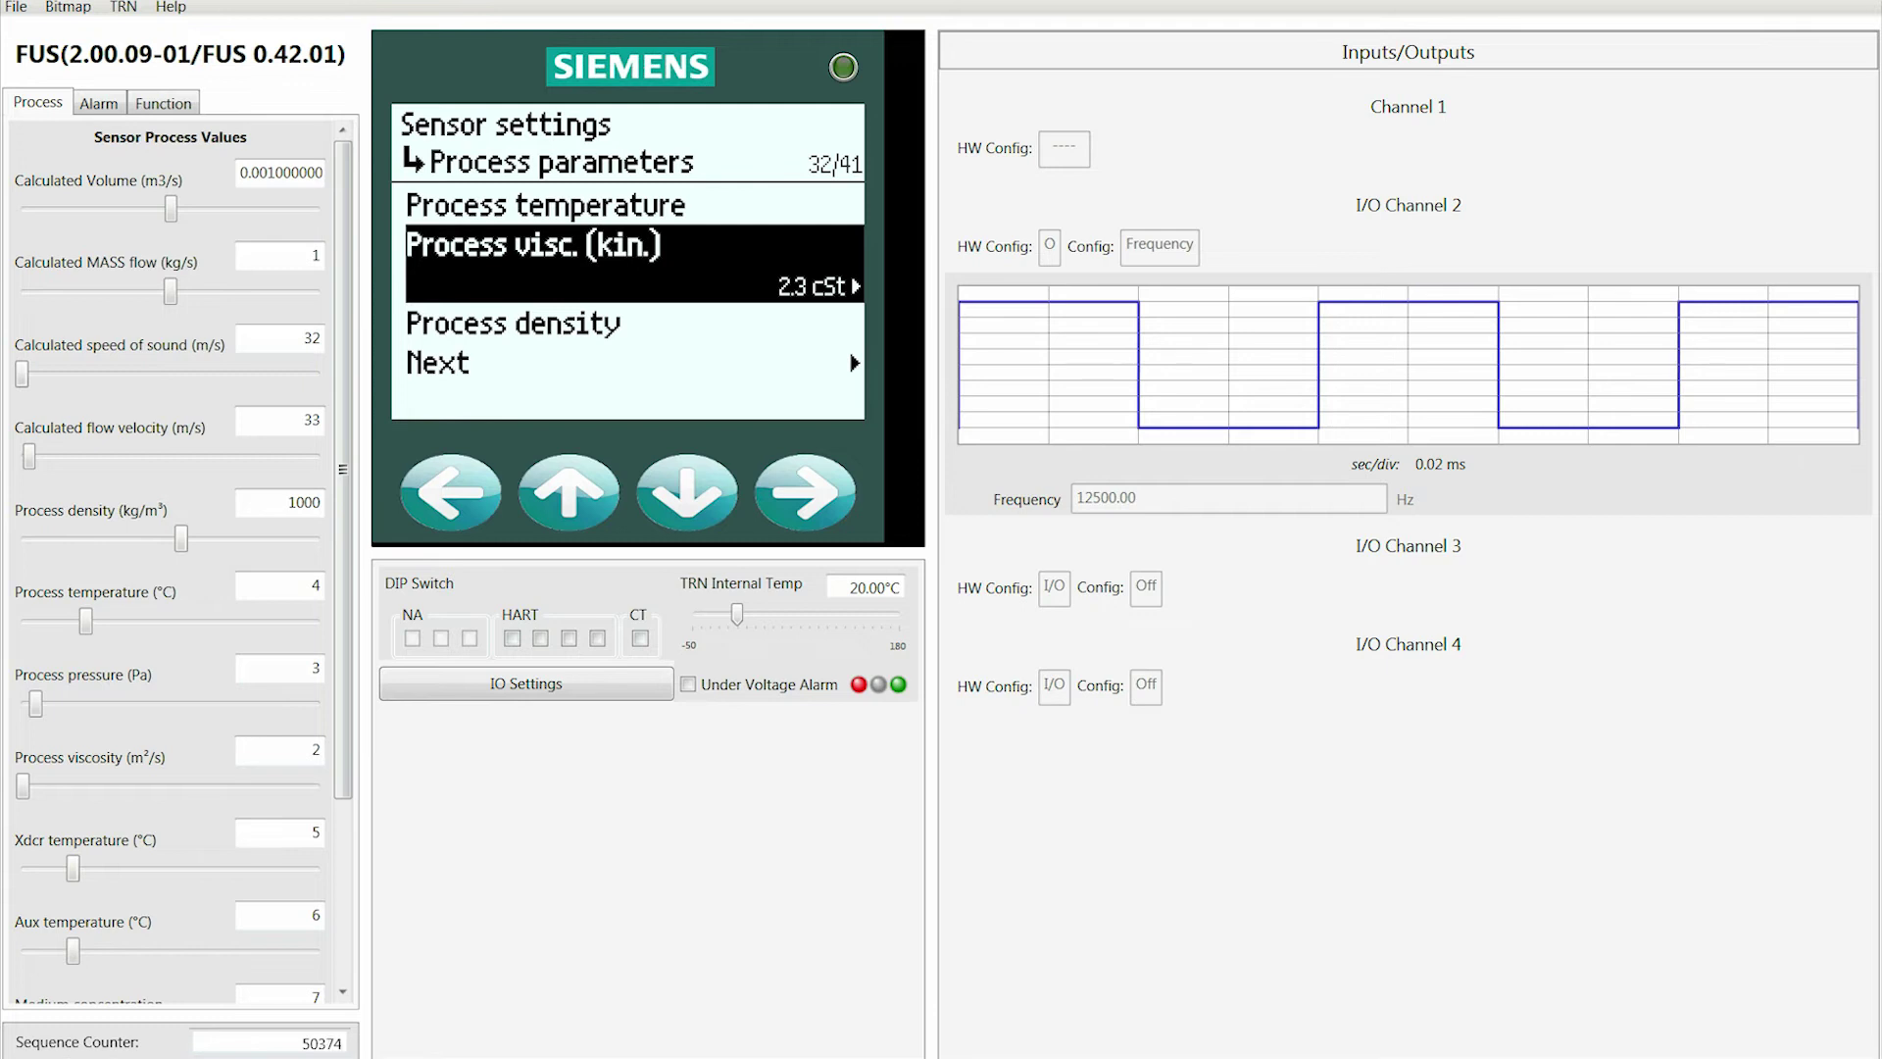
{"action": "key", "text": "Down"}
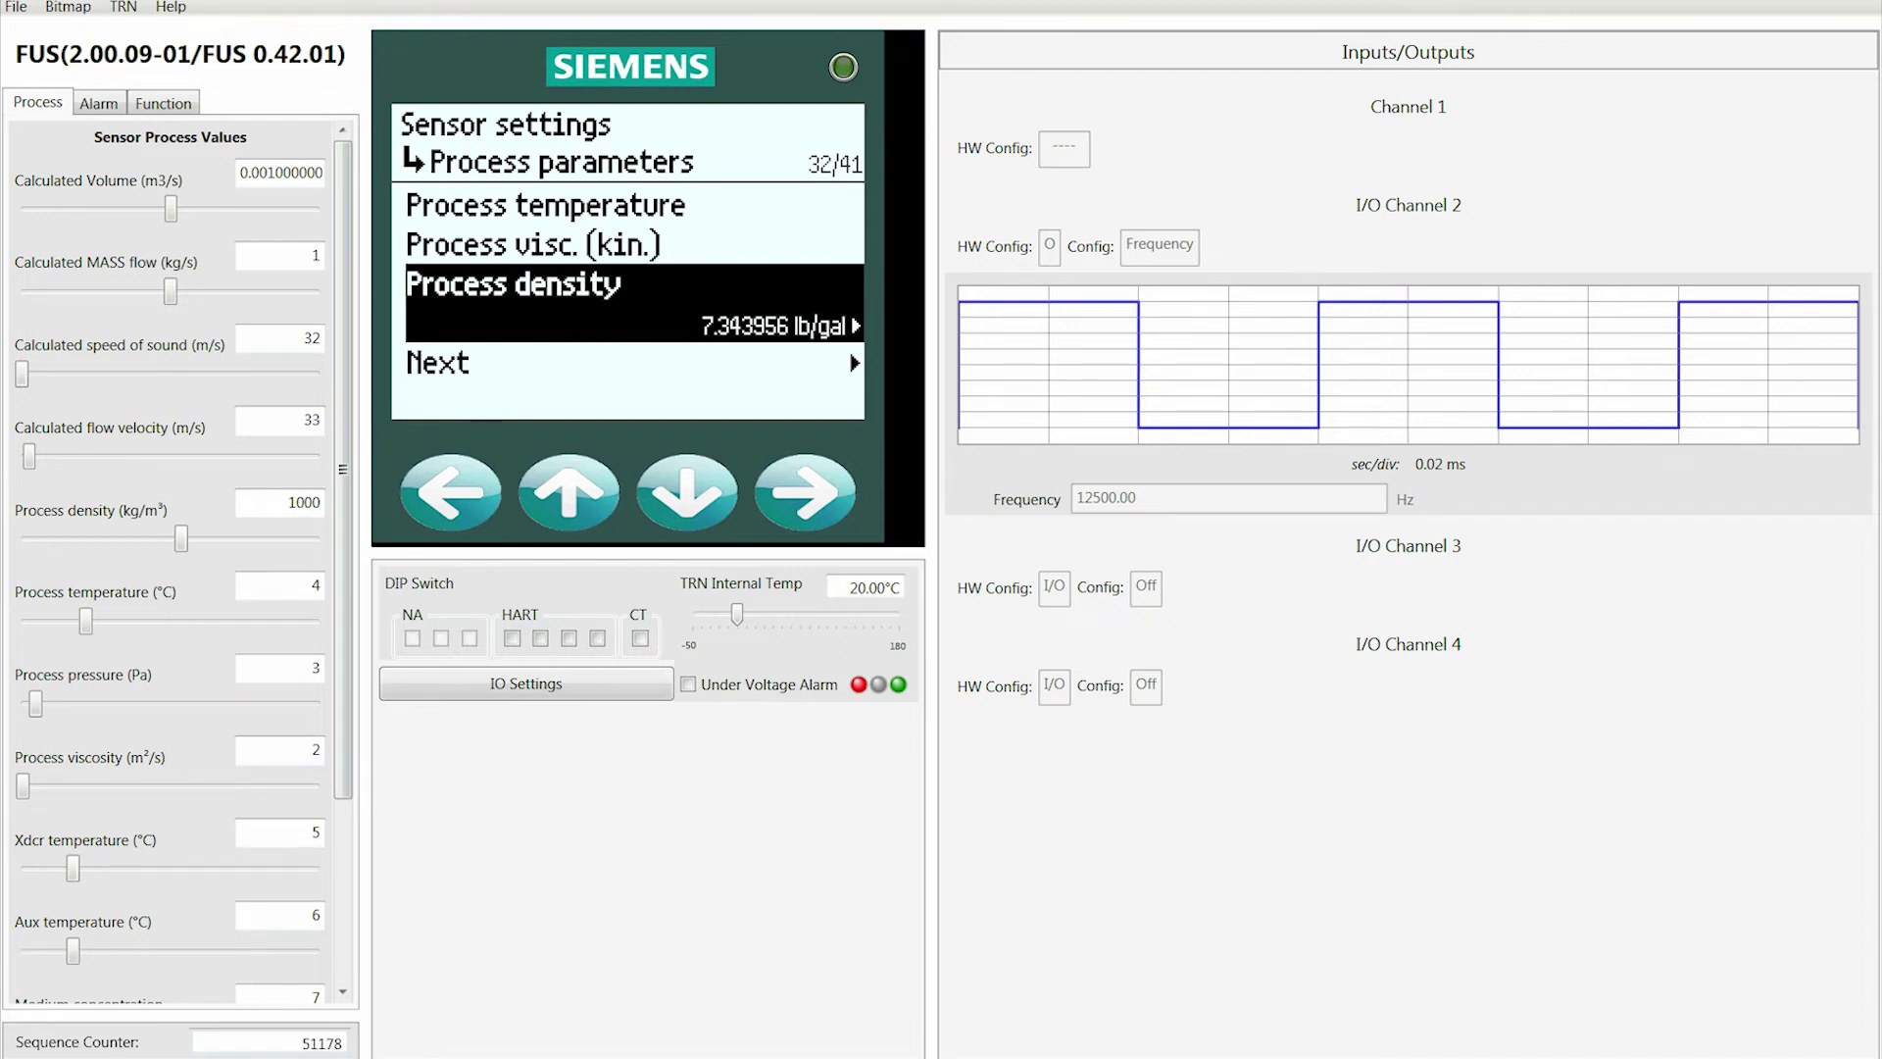
{"action": "key", "text": "Down"}
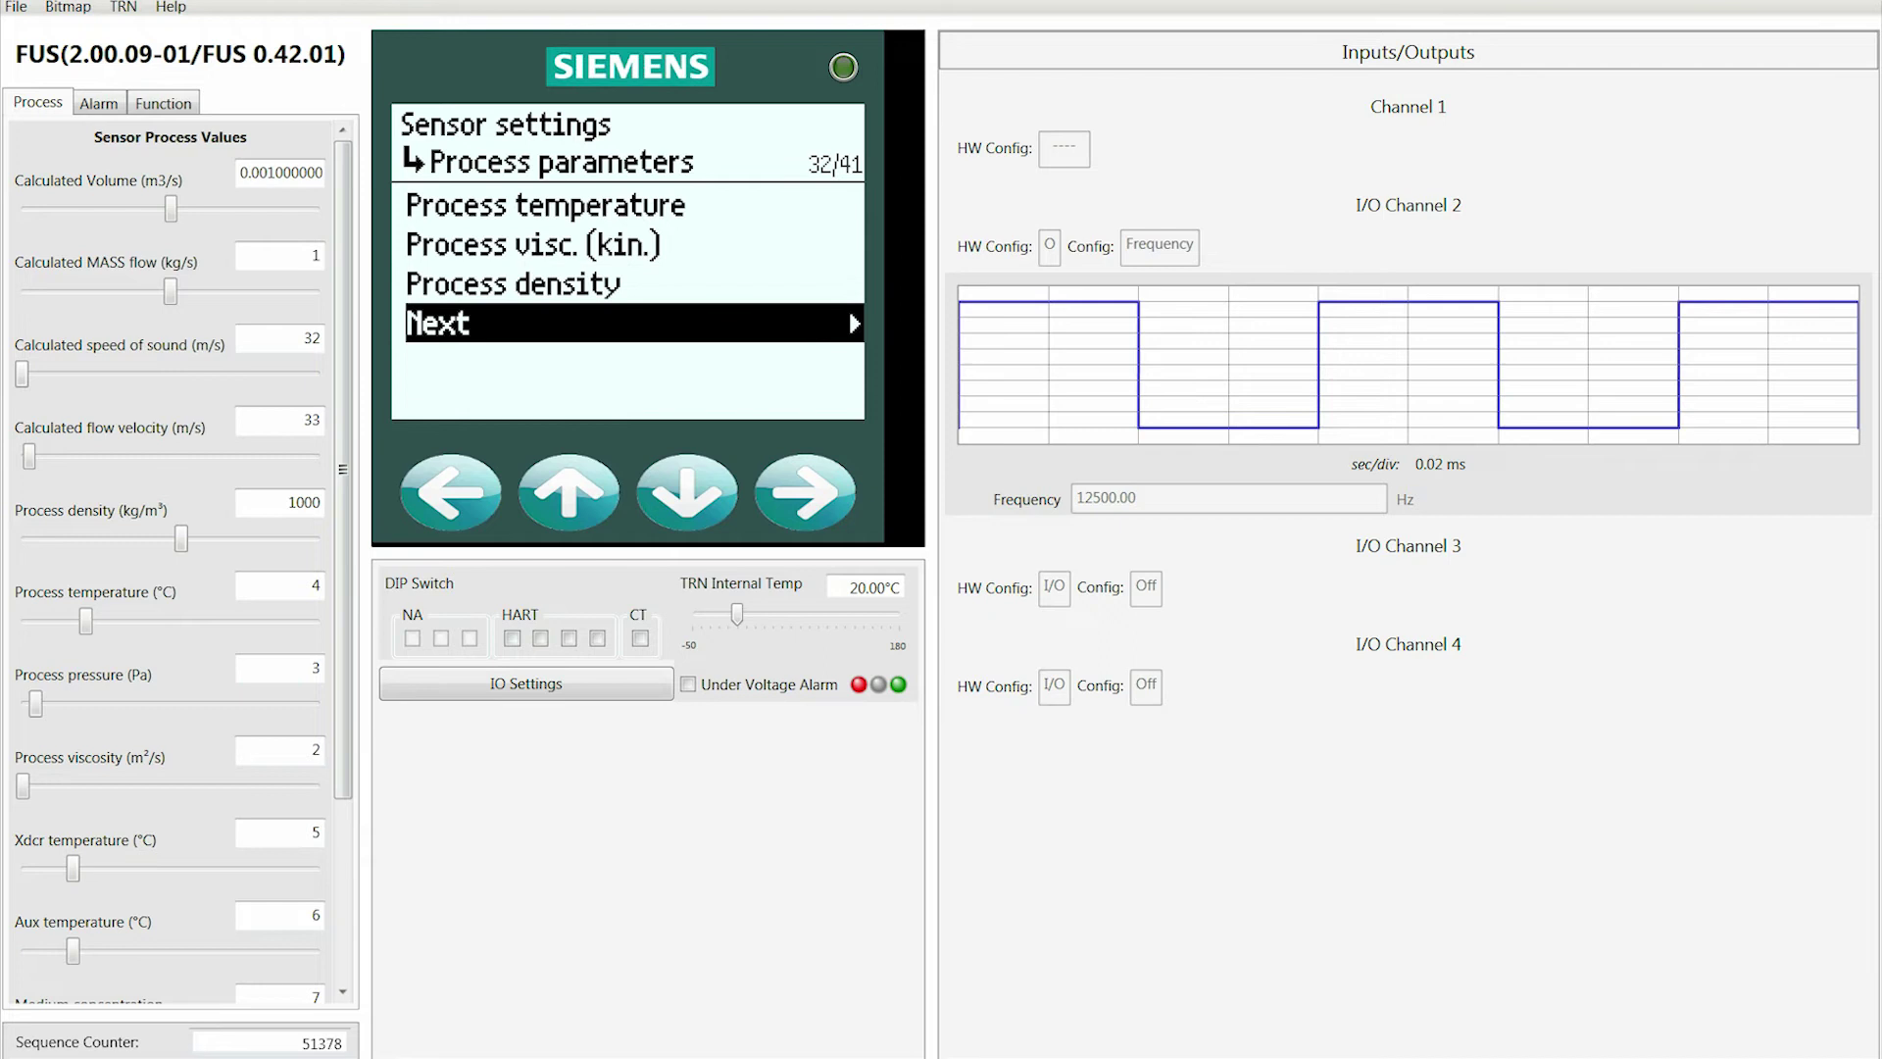
{"action": "key", "text": "Right"}
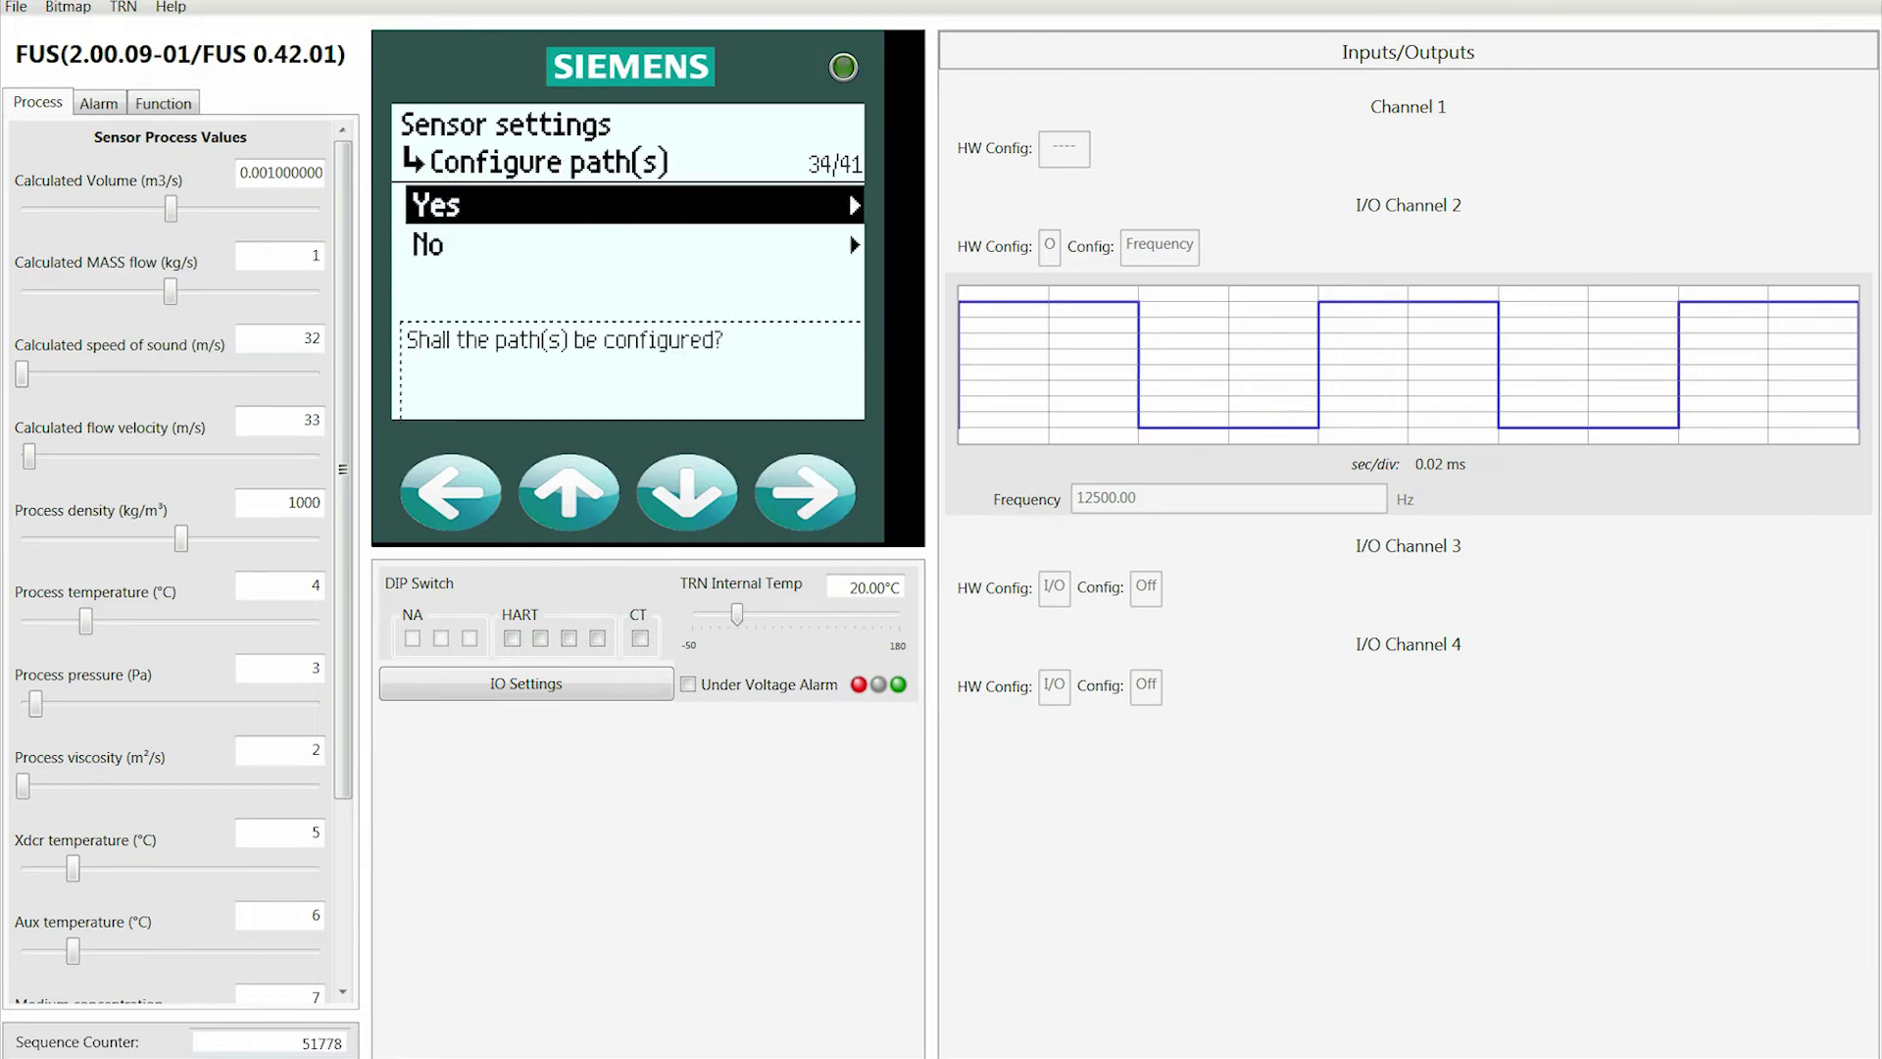
- Choose Yes to configure paths and tick Path 1 as the only installed path
{"action": "key", "text": "Right"}
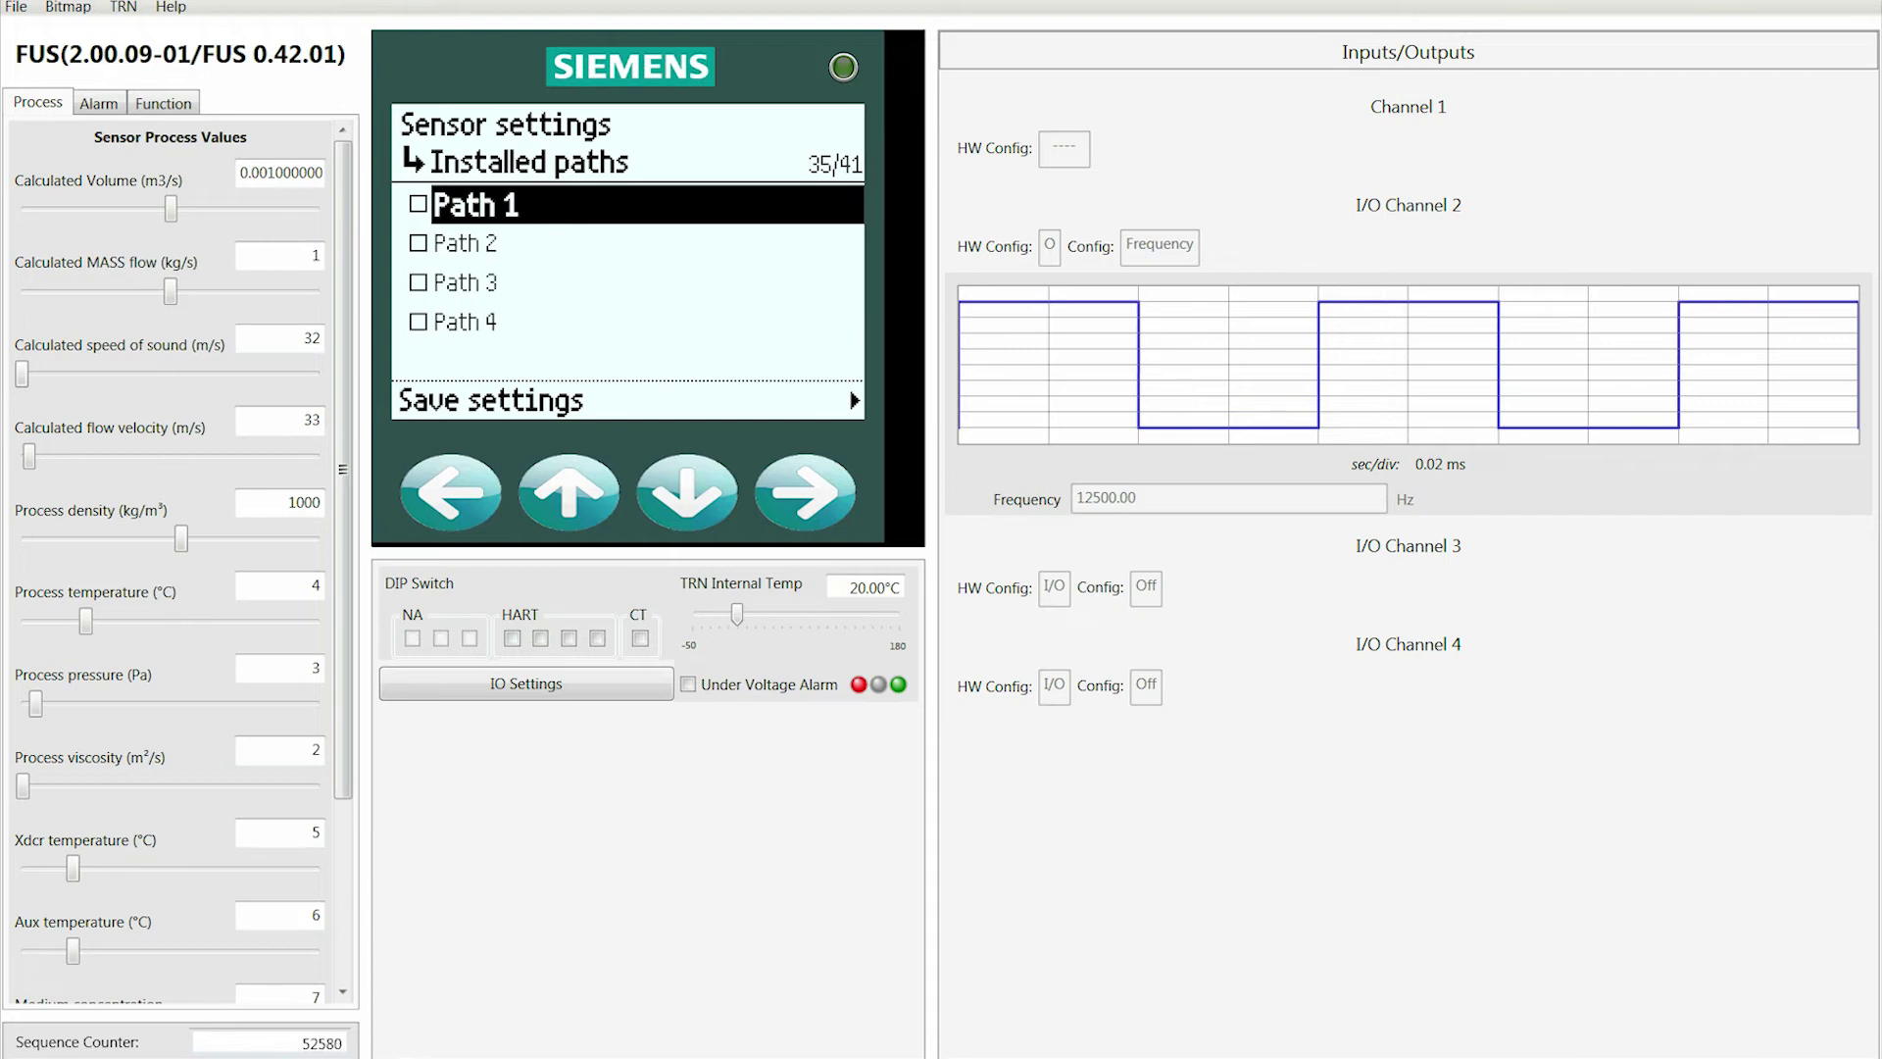
{"action": "key", "text": "Right"}
{"action": "key", "text": "Right"}
{"action": "key", "text": "Right"}
{"action": "key", "text": "Down"}
{"action": "key", "text": "Down"}
{"action": "key", "text": "Down"}
{"action": "key", "text": "Down"}
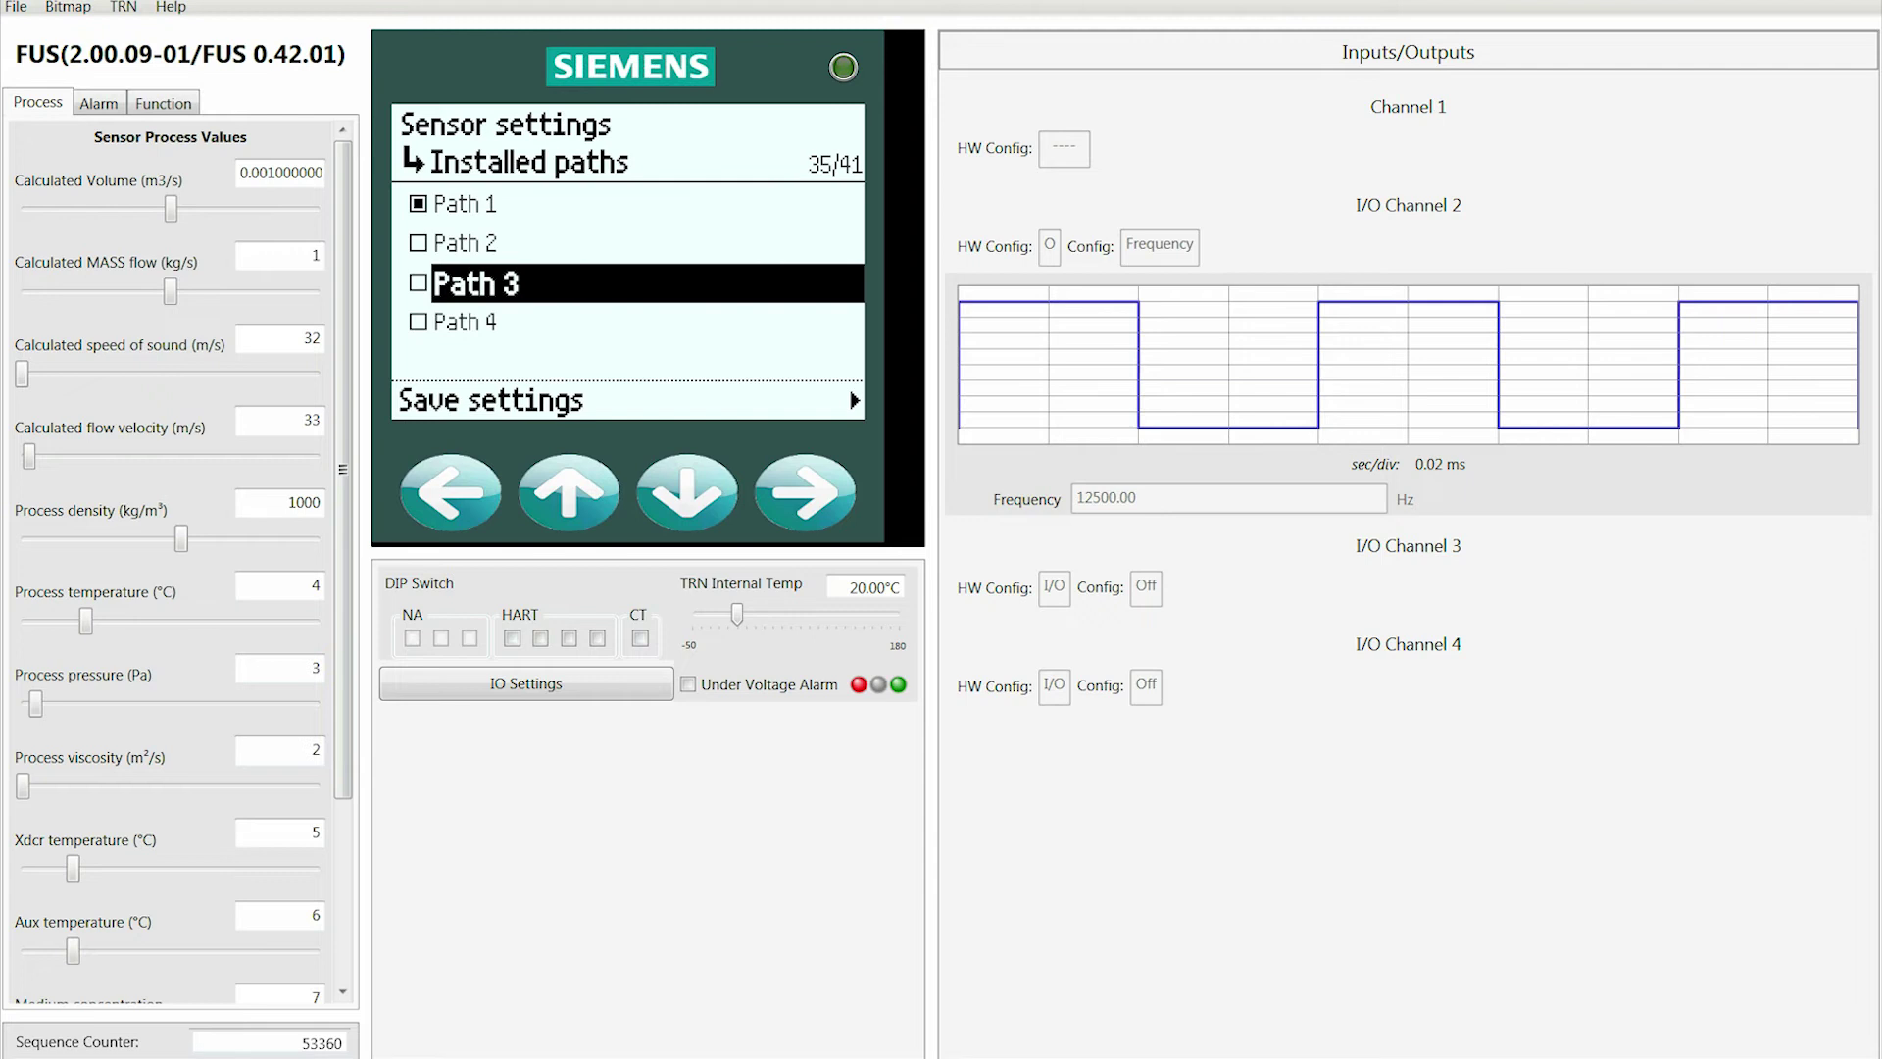
- Save the installed paths and select Reflect (2 traverses) as Path 1 geometry
{"action": "key", "text": "Right"}
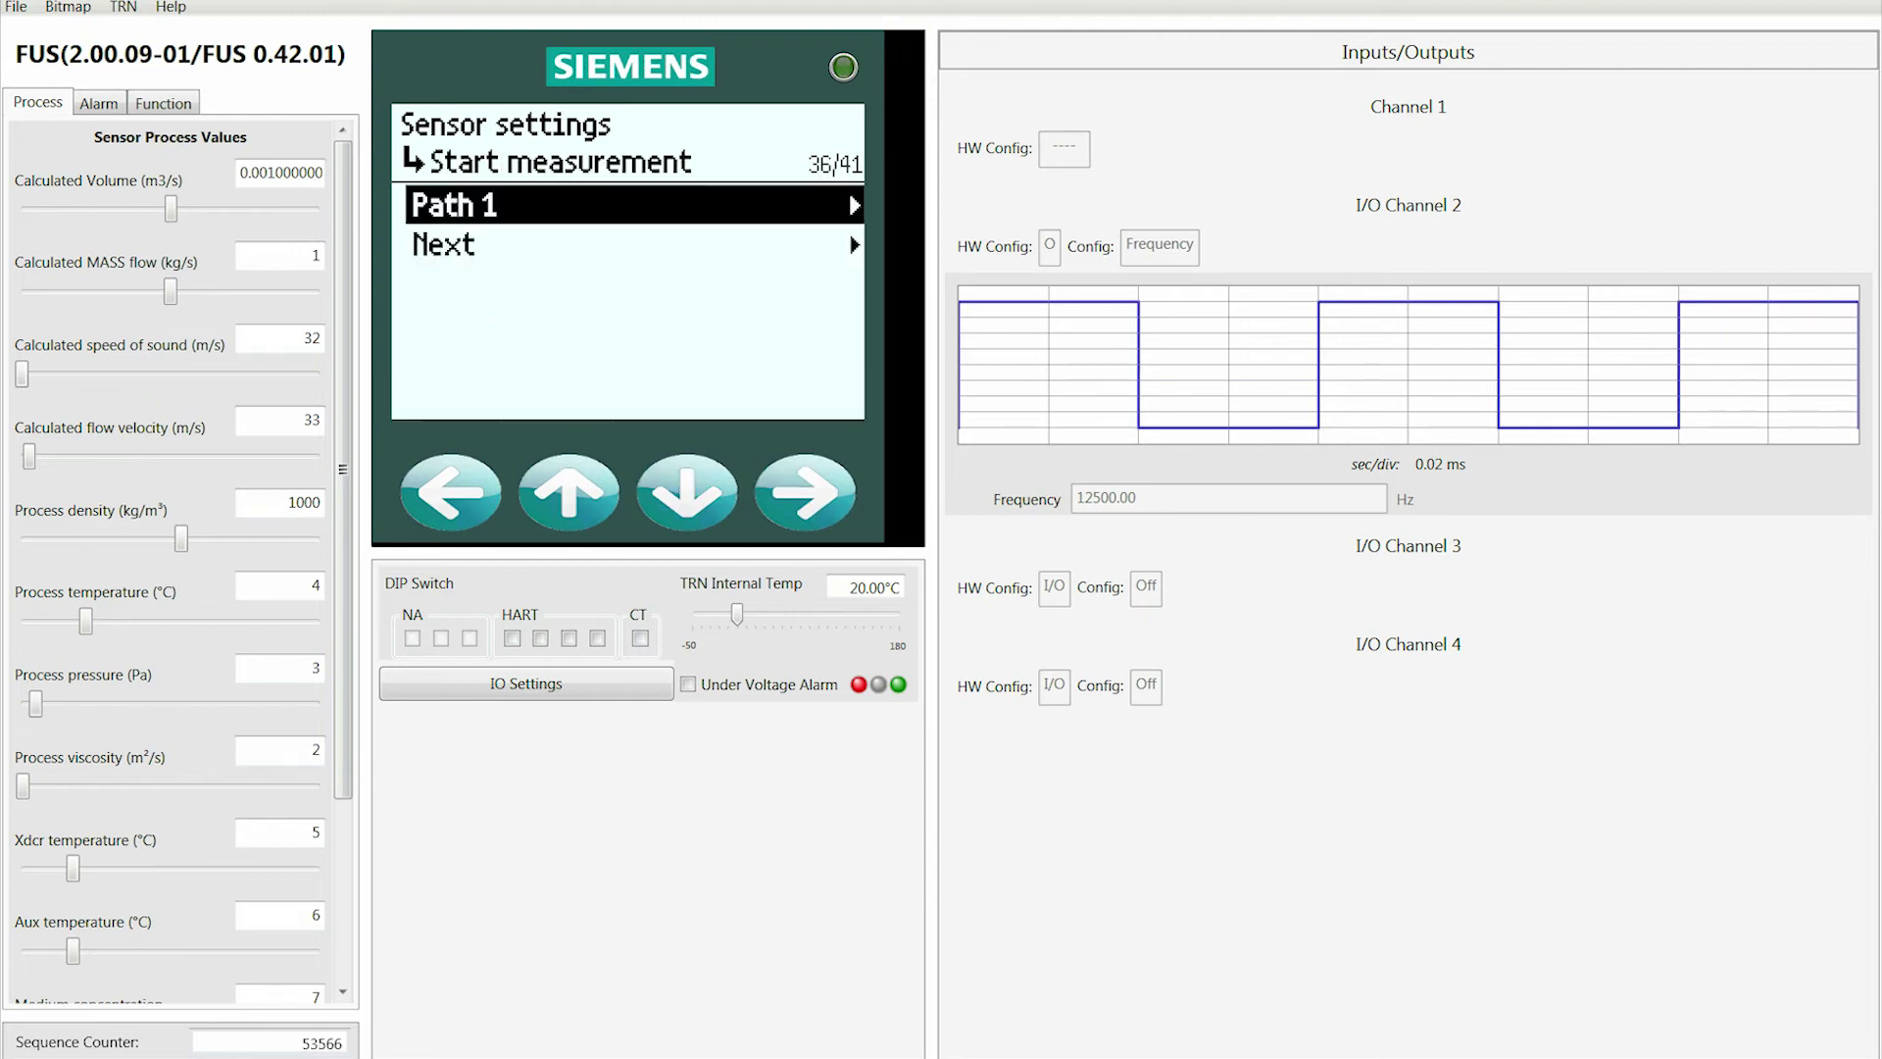
{"action": "key", "text": "Right"}
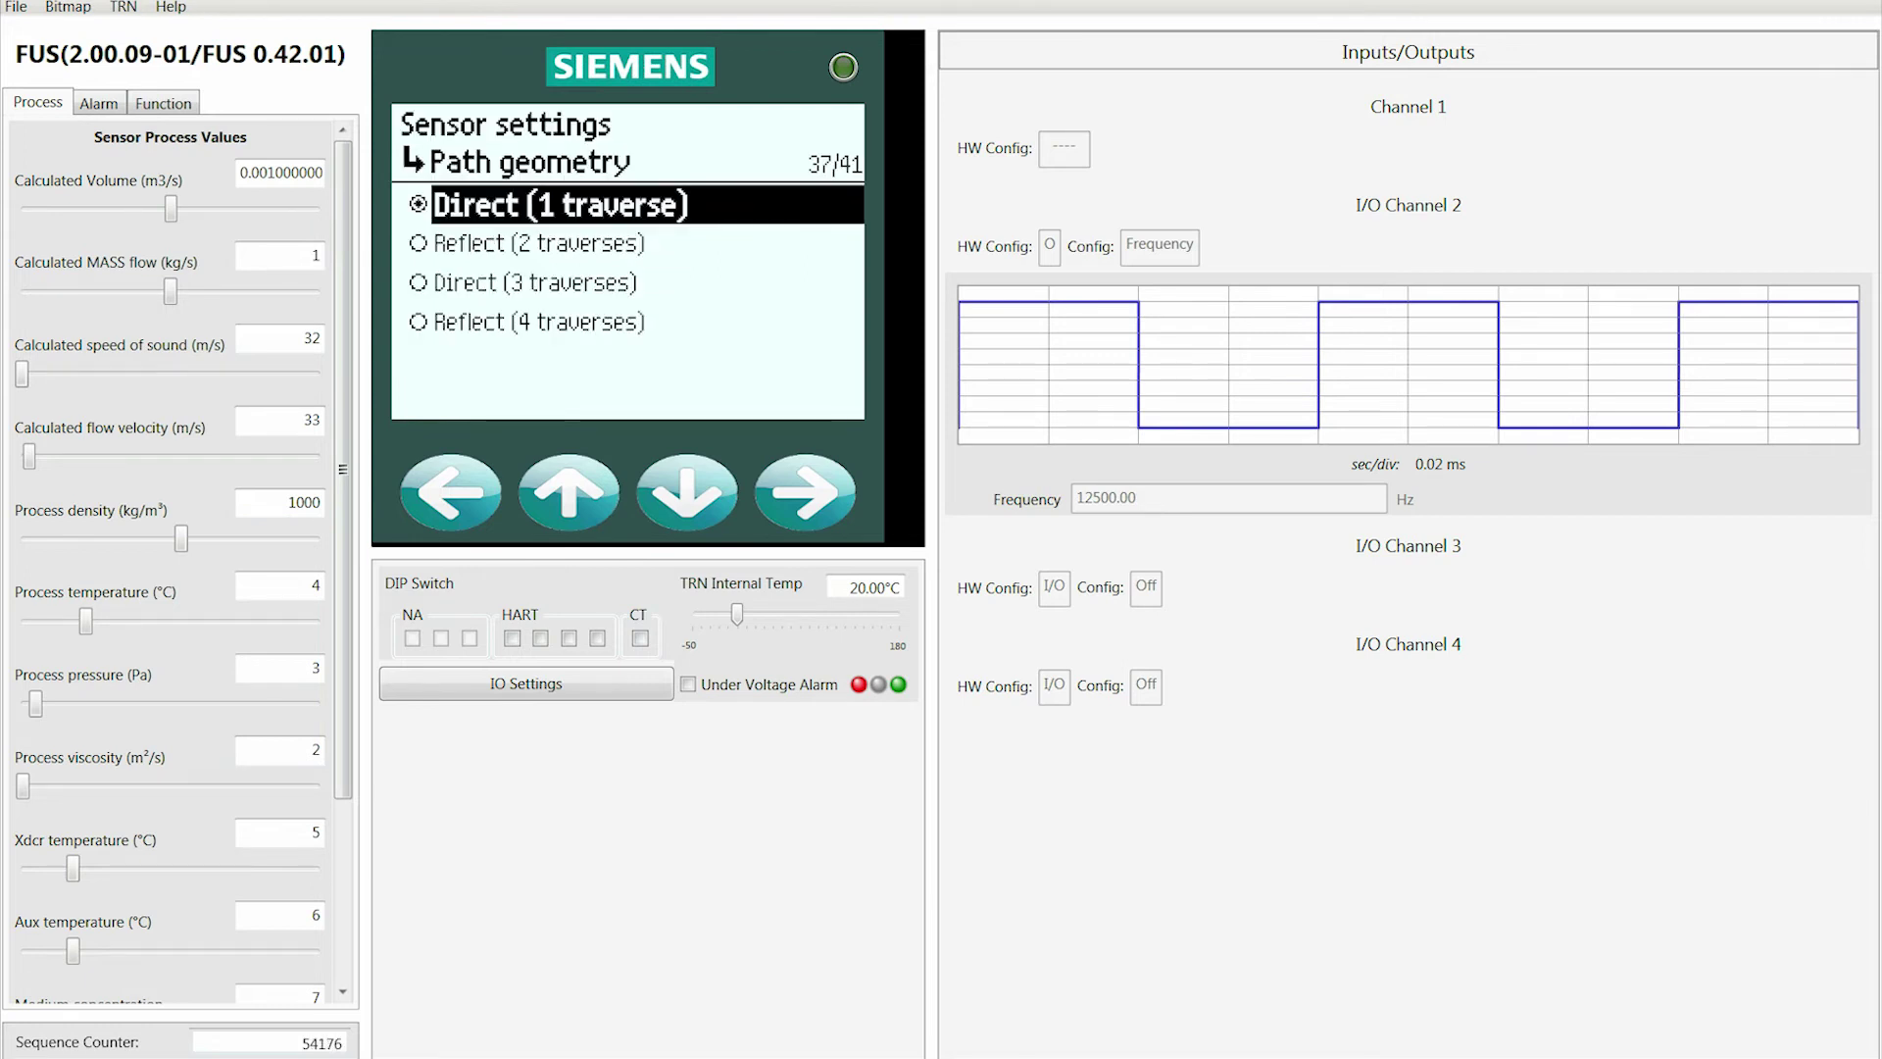
{"action": "key", "text": "Down"}
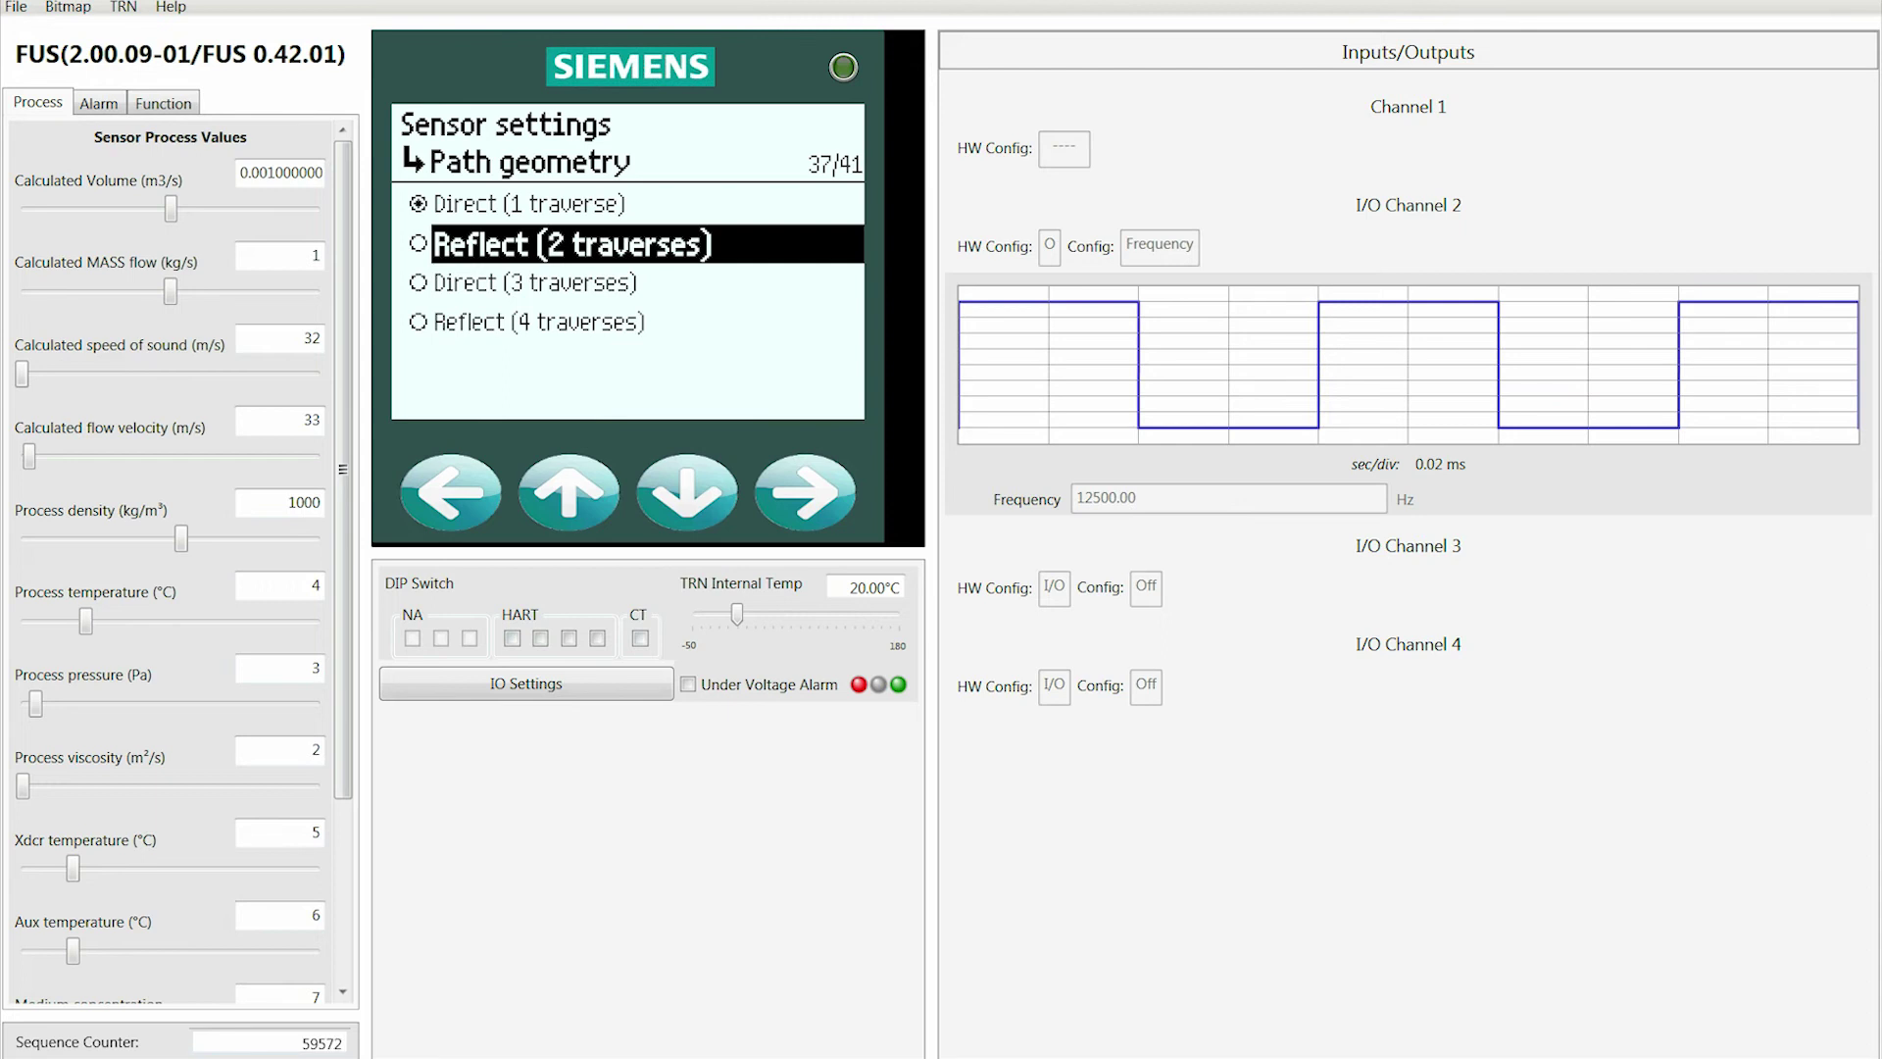
{"action": "key", "text": "Right"}
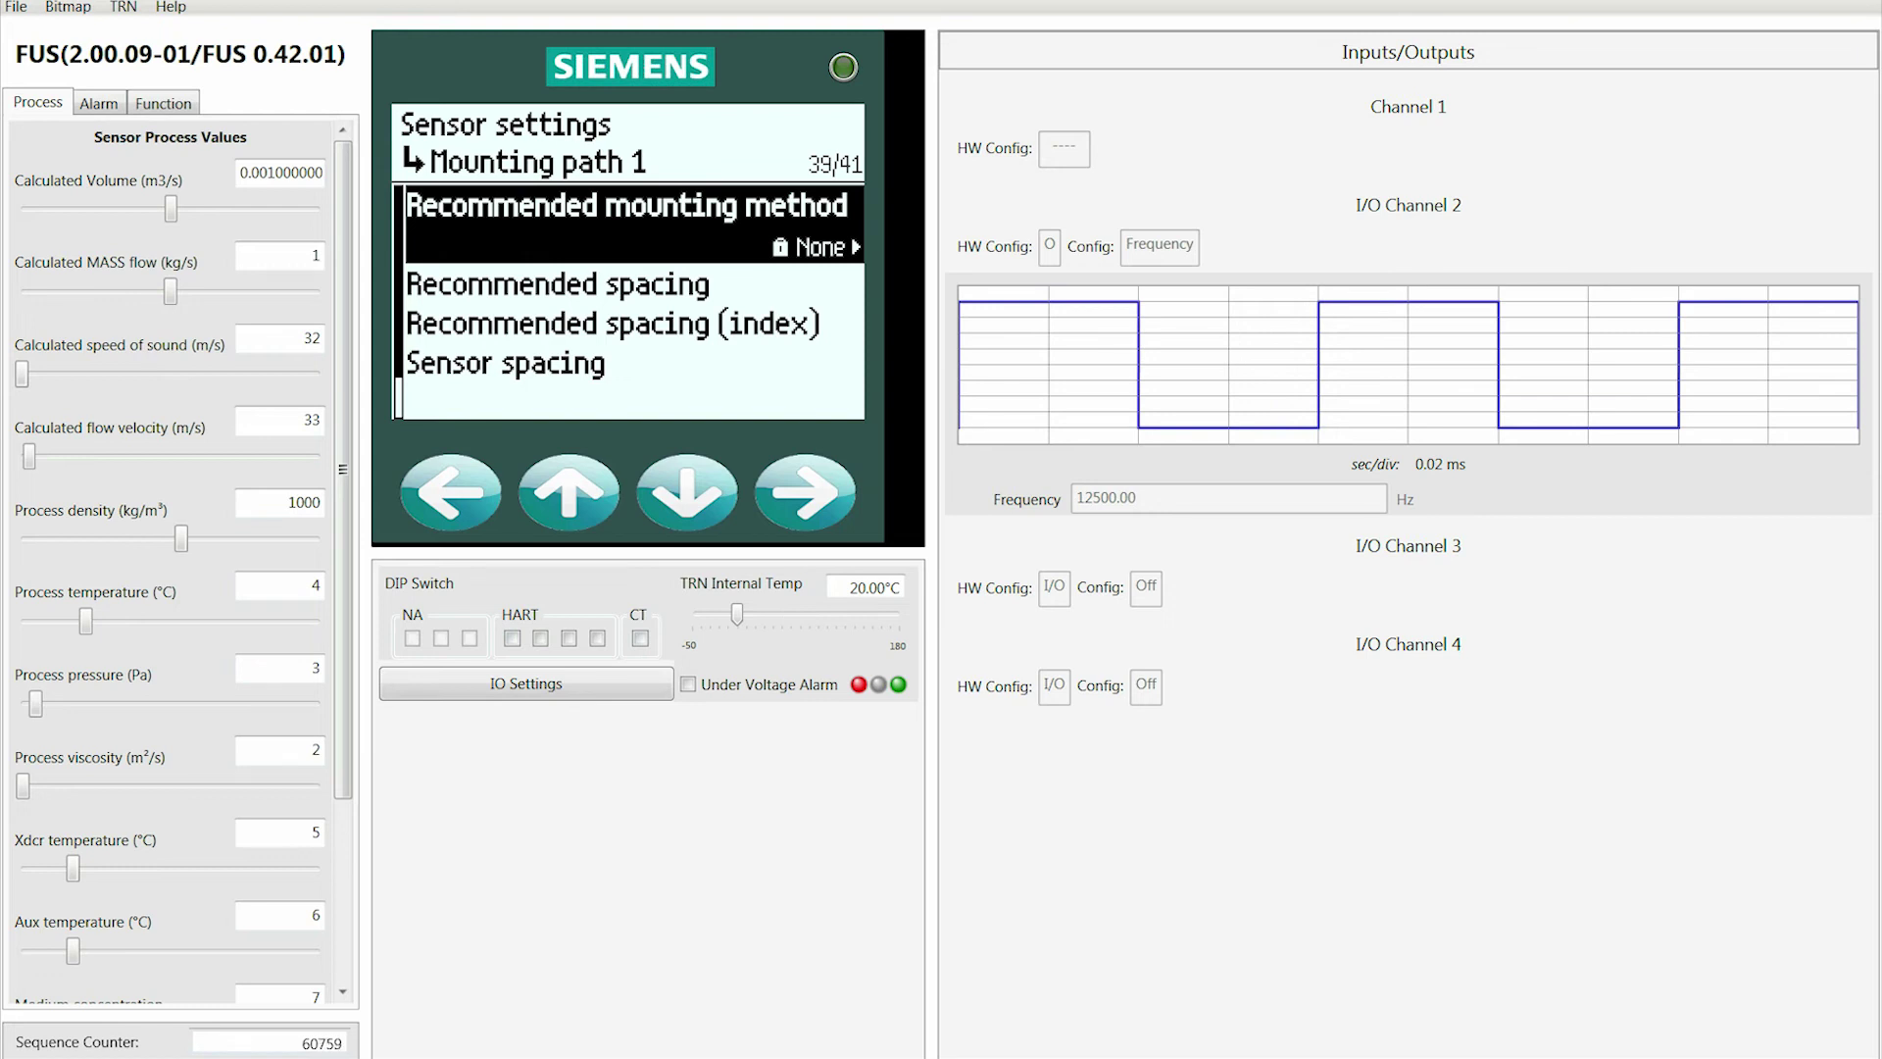
- Step past the sensor spacing entries to finish the Path 1 mounting step
{"action": "key", "text": "Down"}
{"action": "key", "text": "Down"}
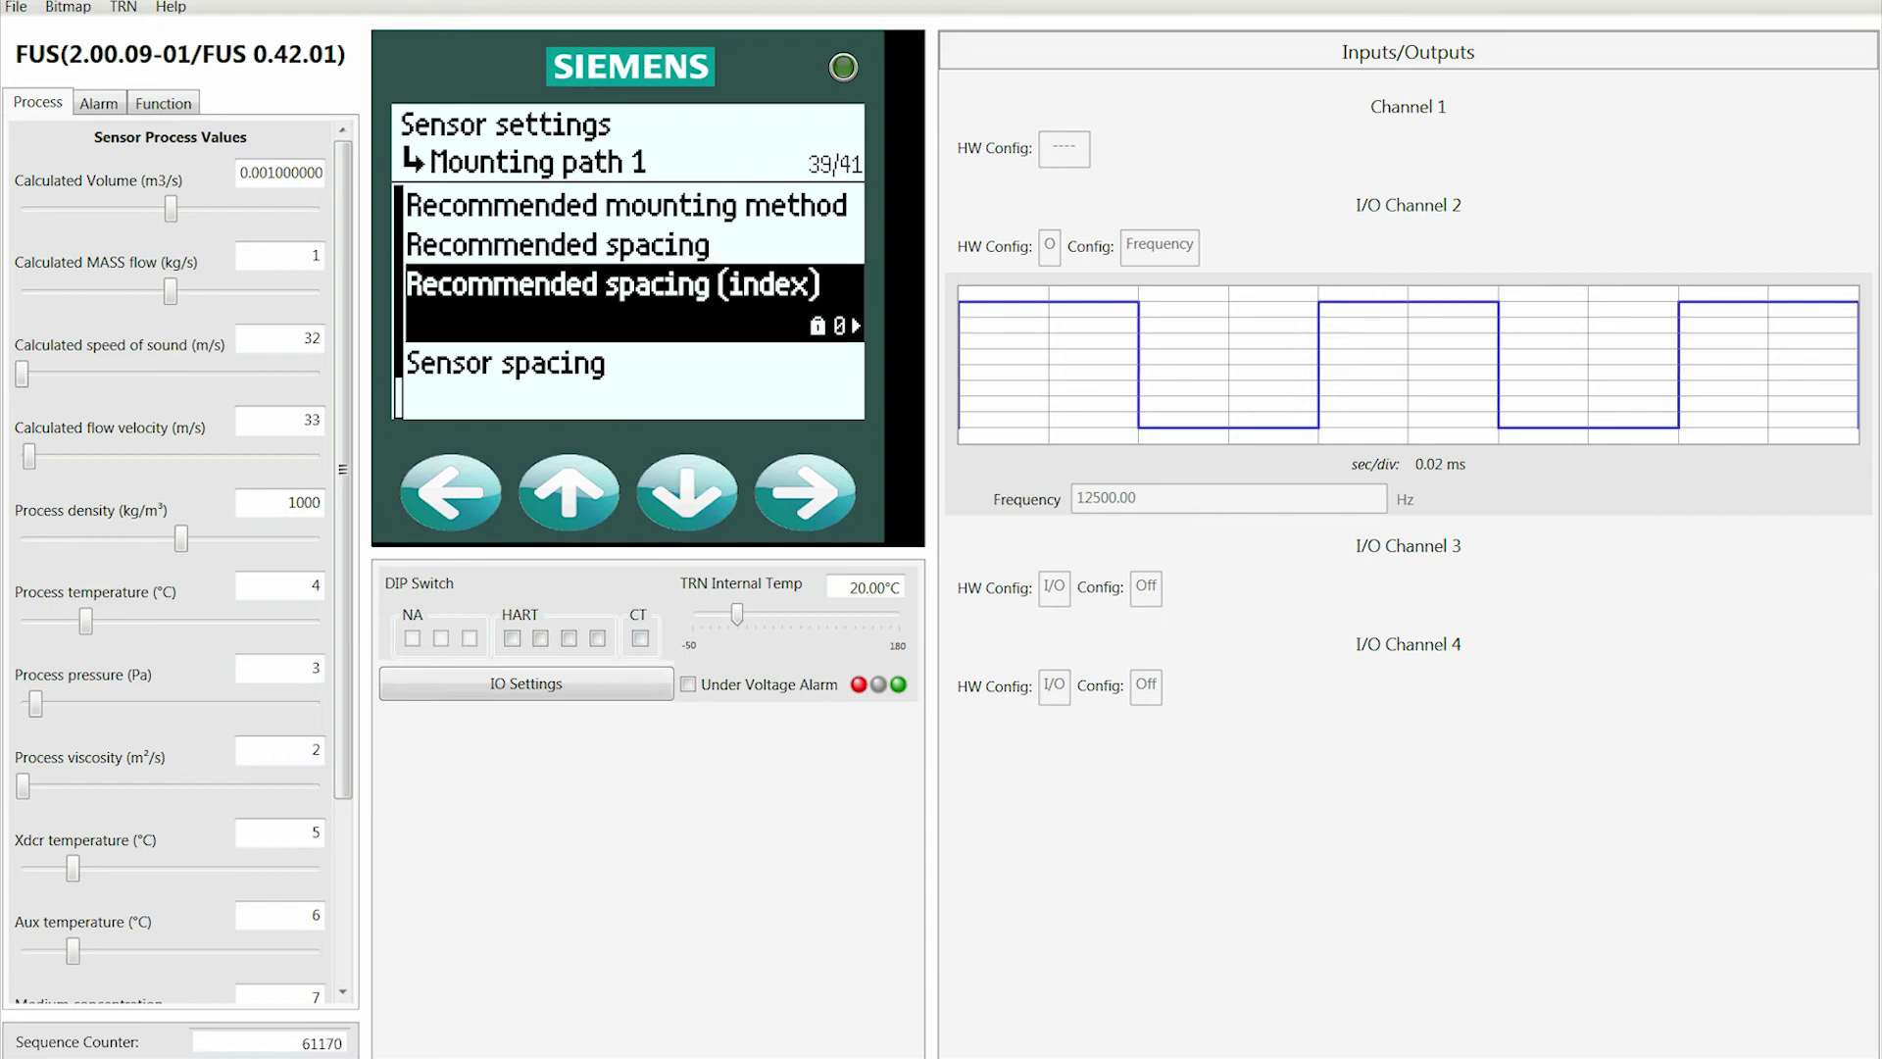
{"action": "key", "text": "Down"}
{"action": "key", "text": "Down"}
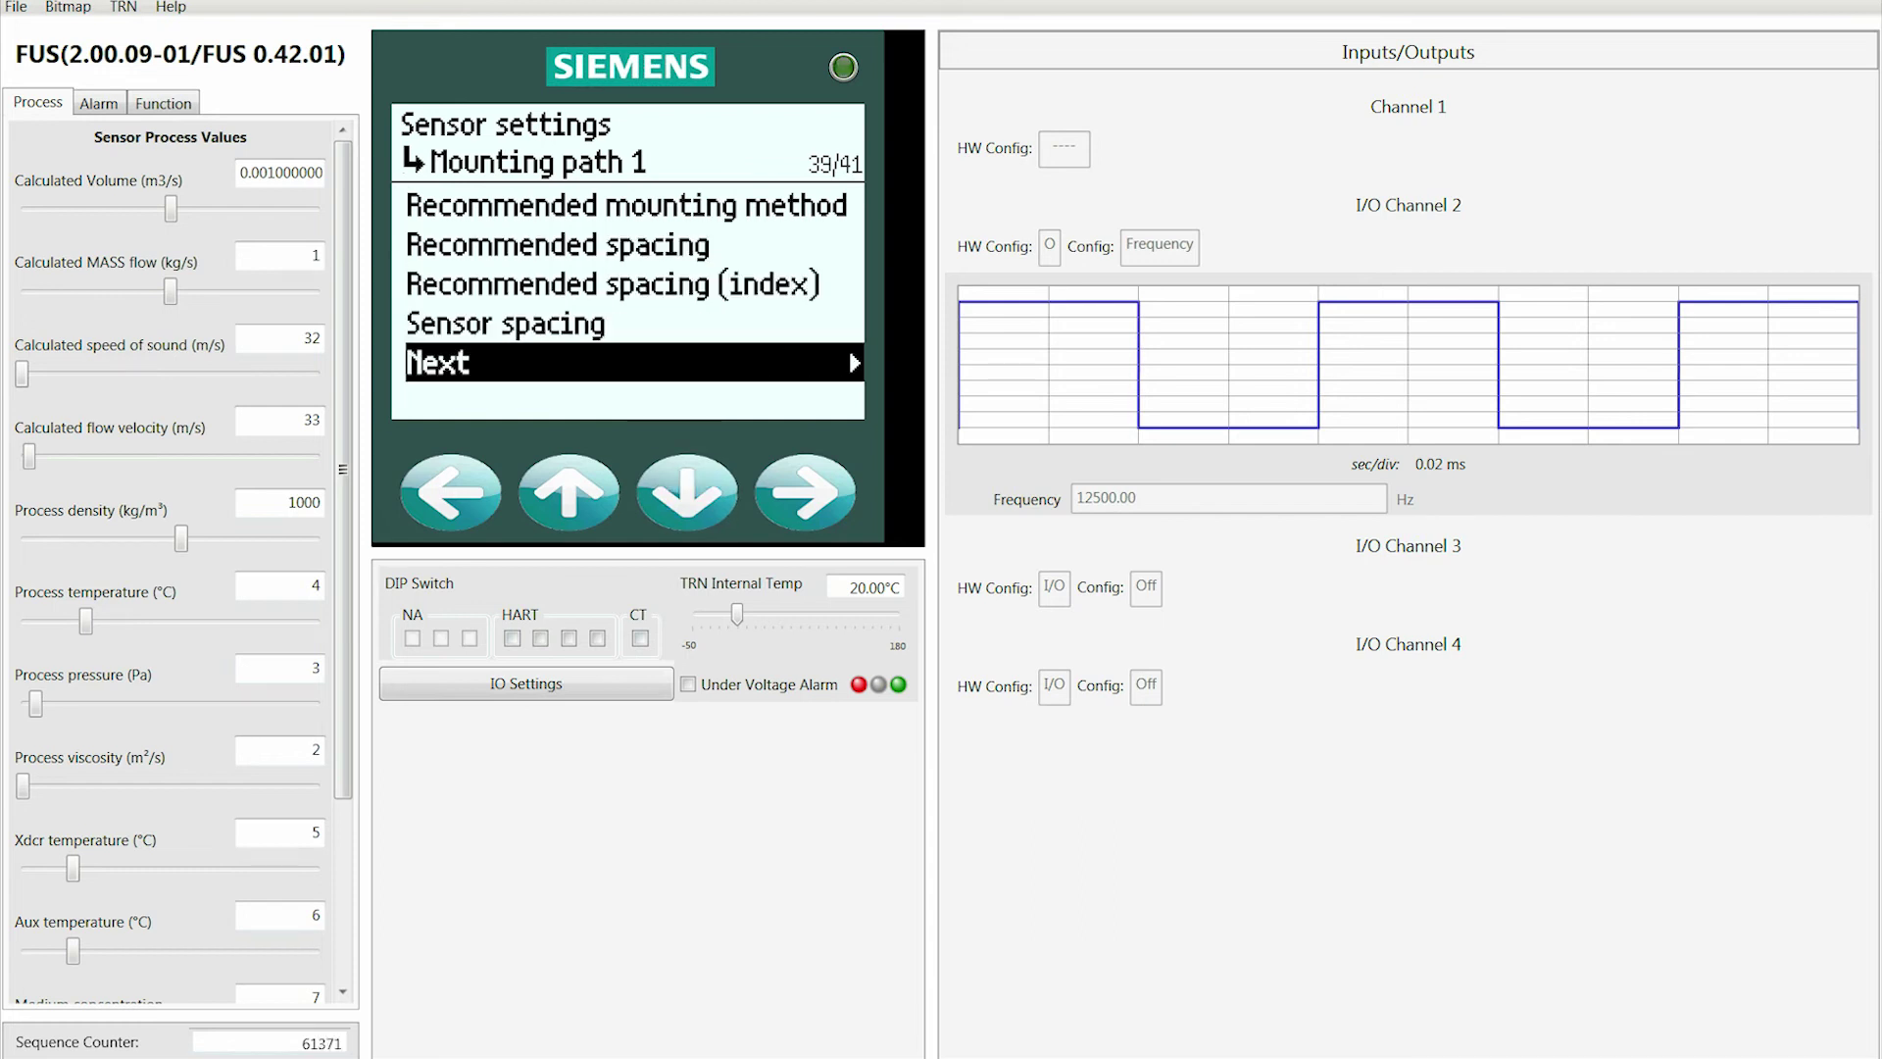
{"action": "key", "text": "Right"}
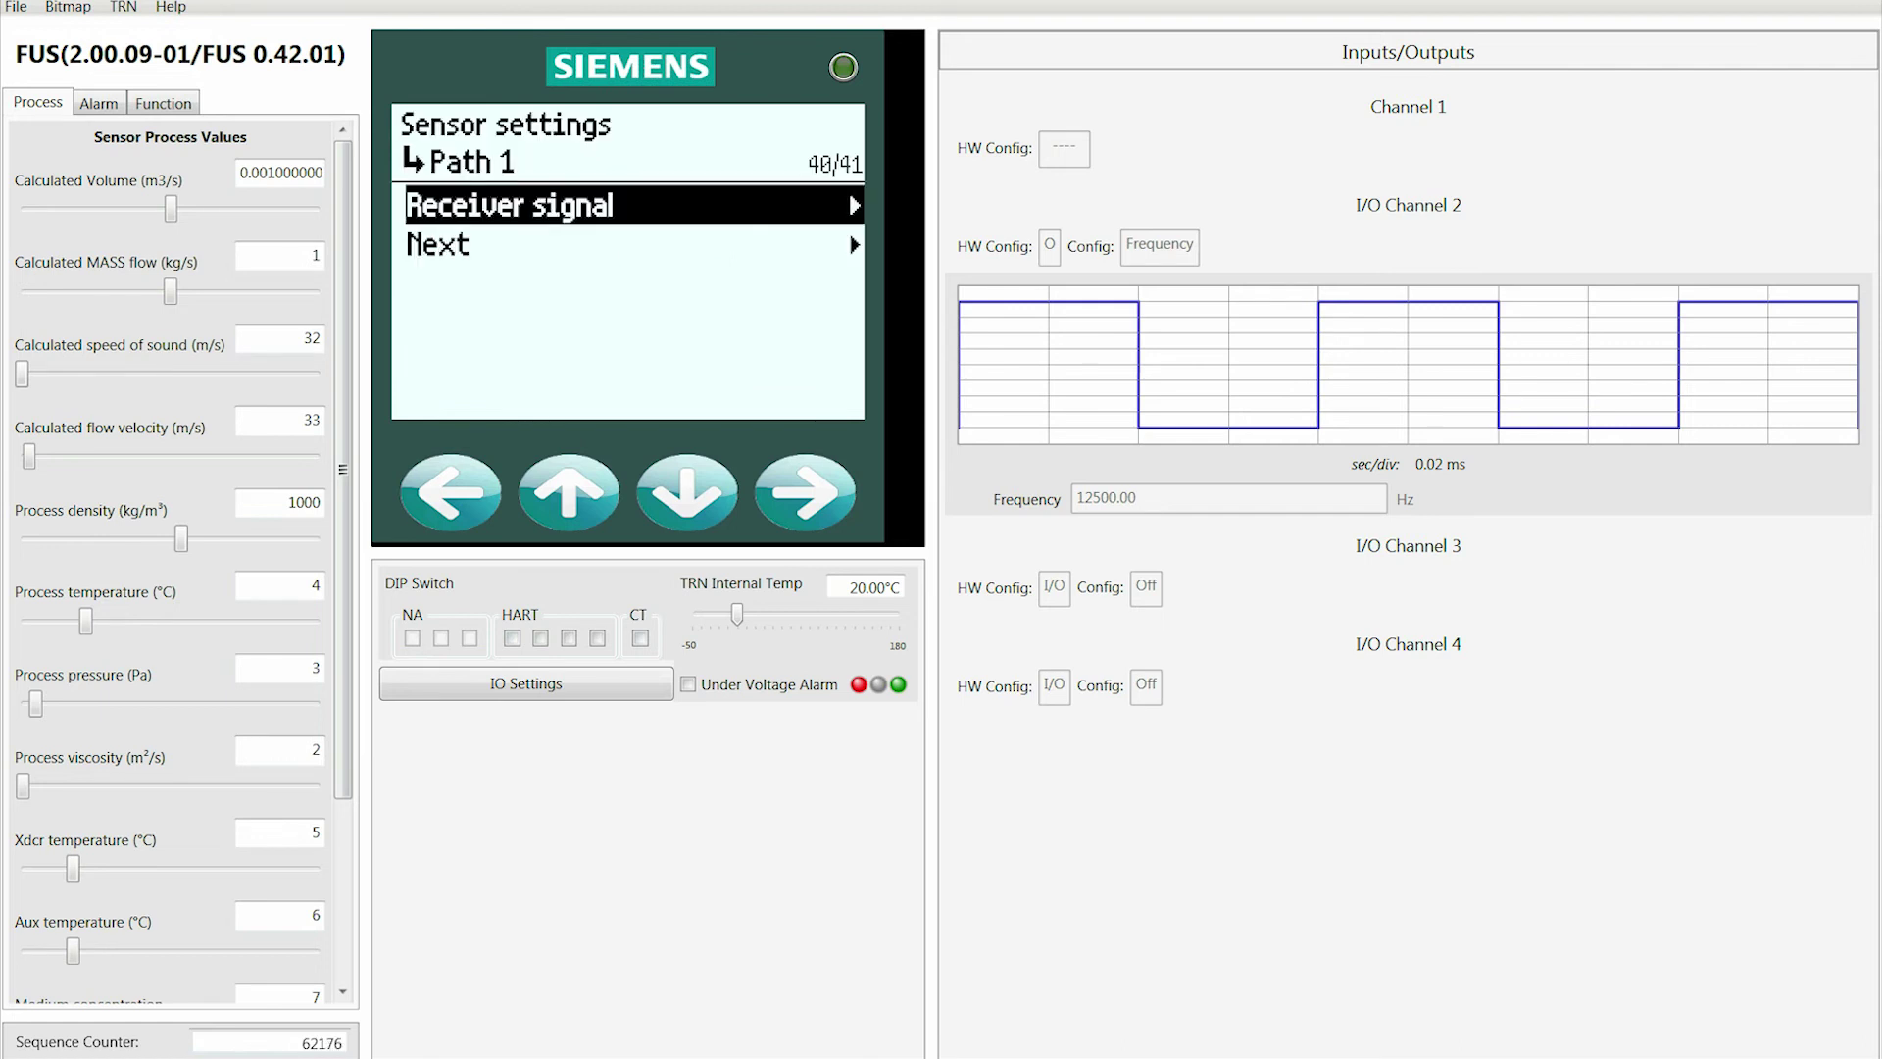
- Pass Receiver signal and Start measurement to reach Finished (41/41), then return to Basic configurations
{"action": "key", "text": "Down"}
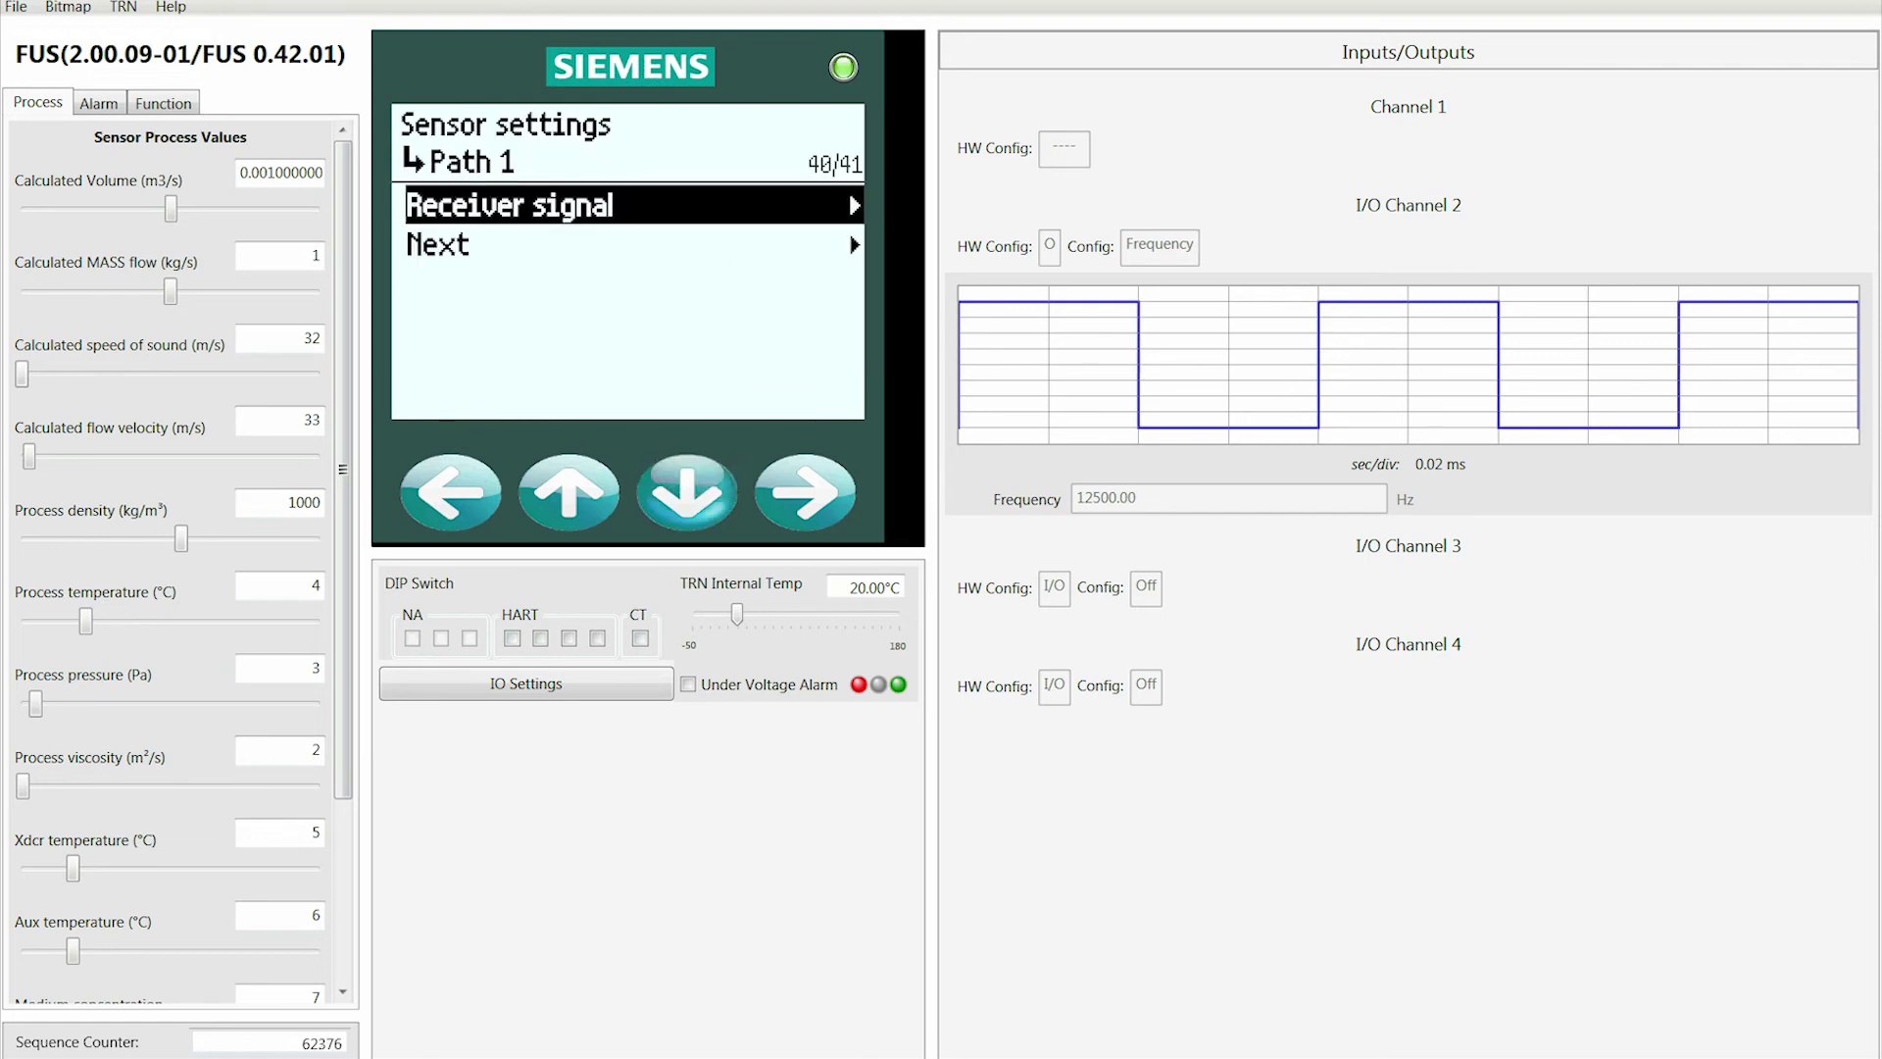
{"action": "key", "text": "Right"}
{"action": "key", "text": "Down"}
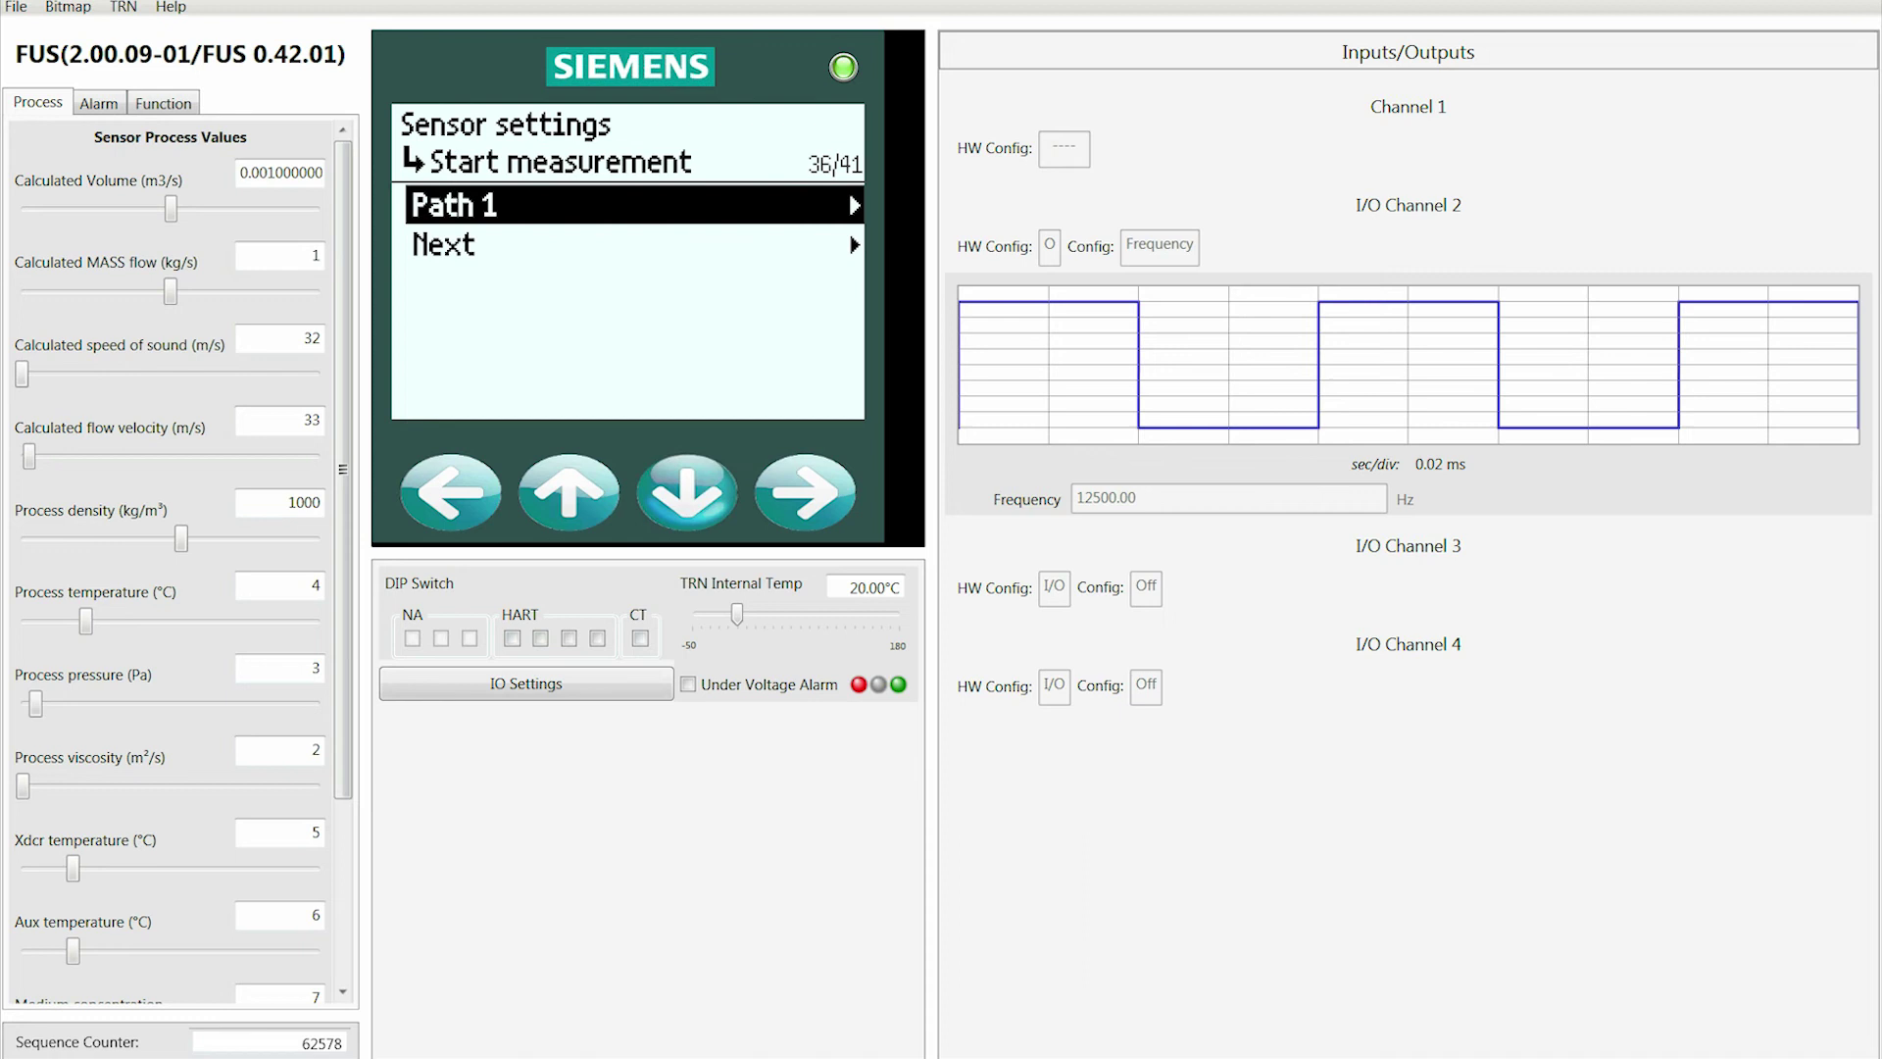
{"action": "key", "text": "Right"}
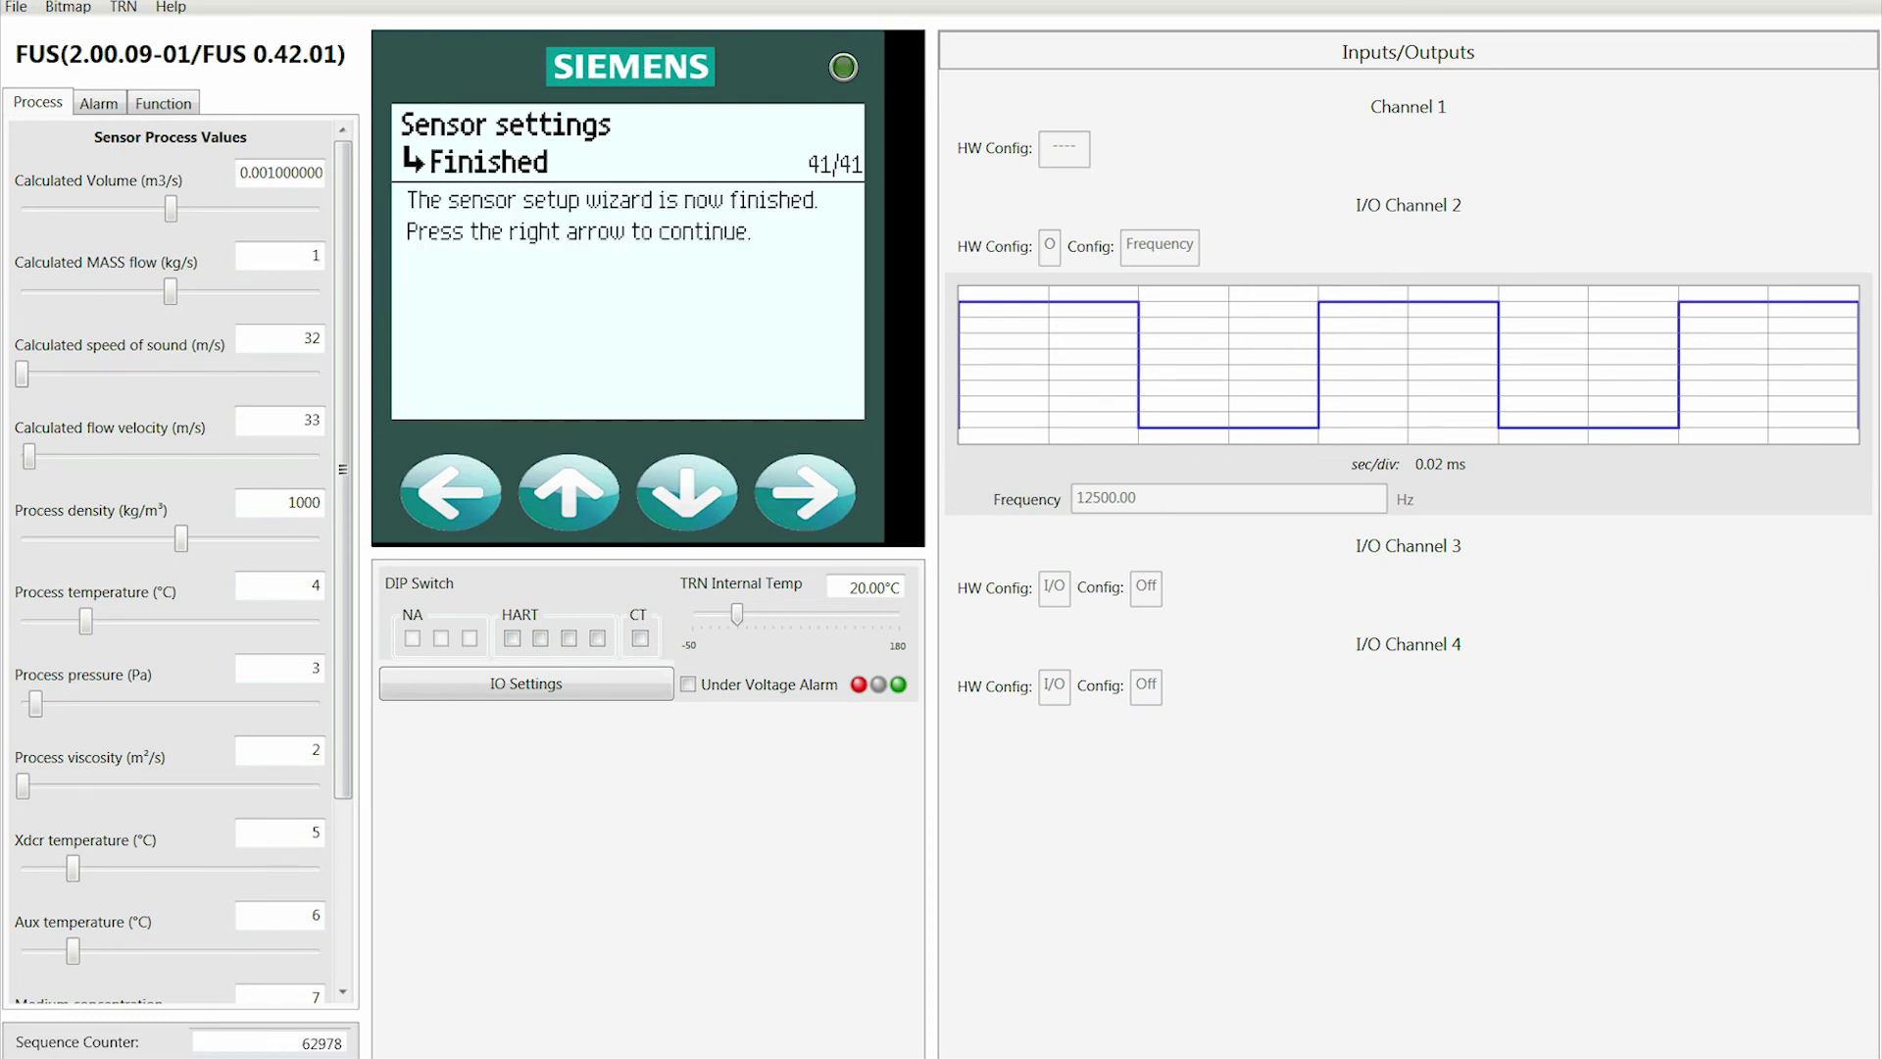
{"action": "key", "text": "Right"}
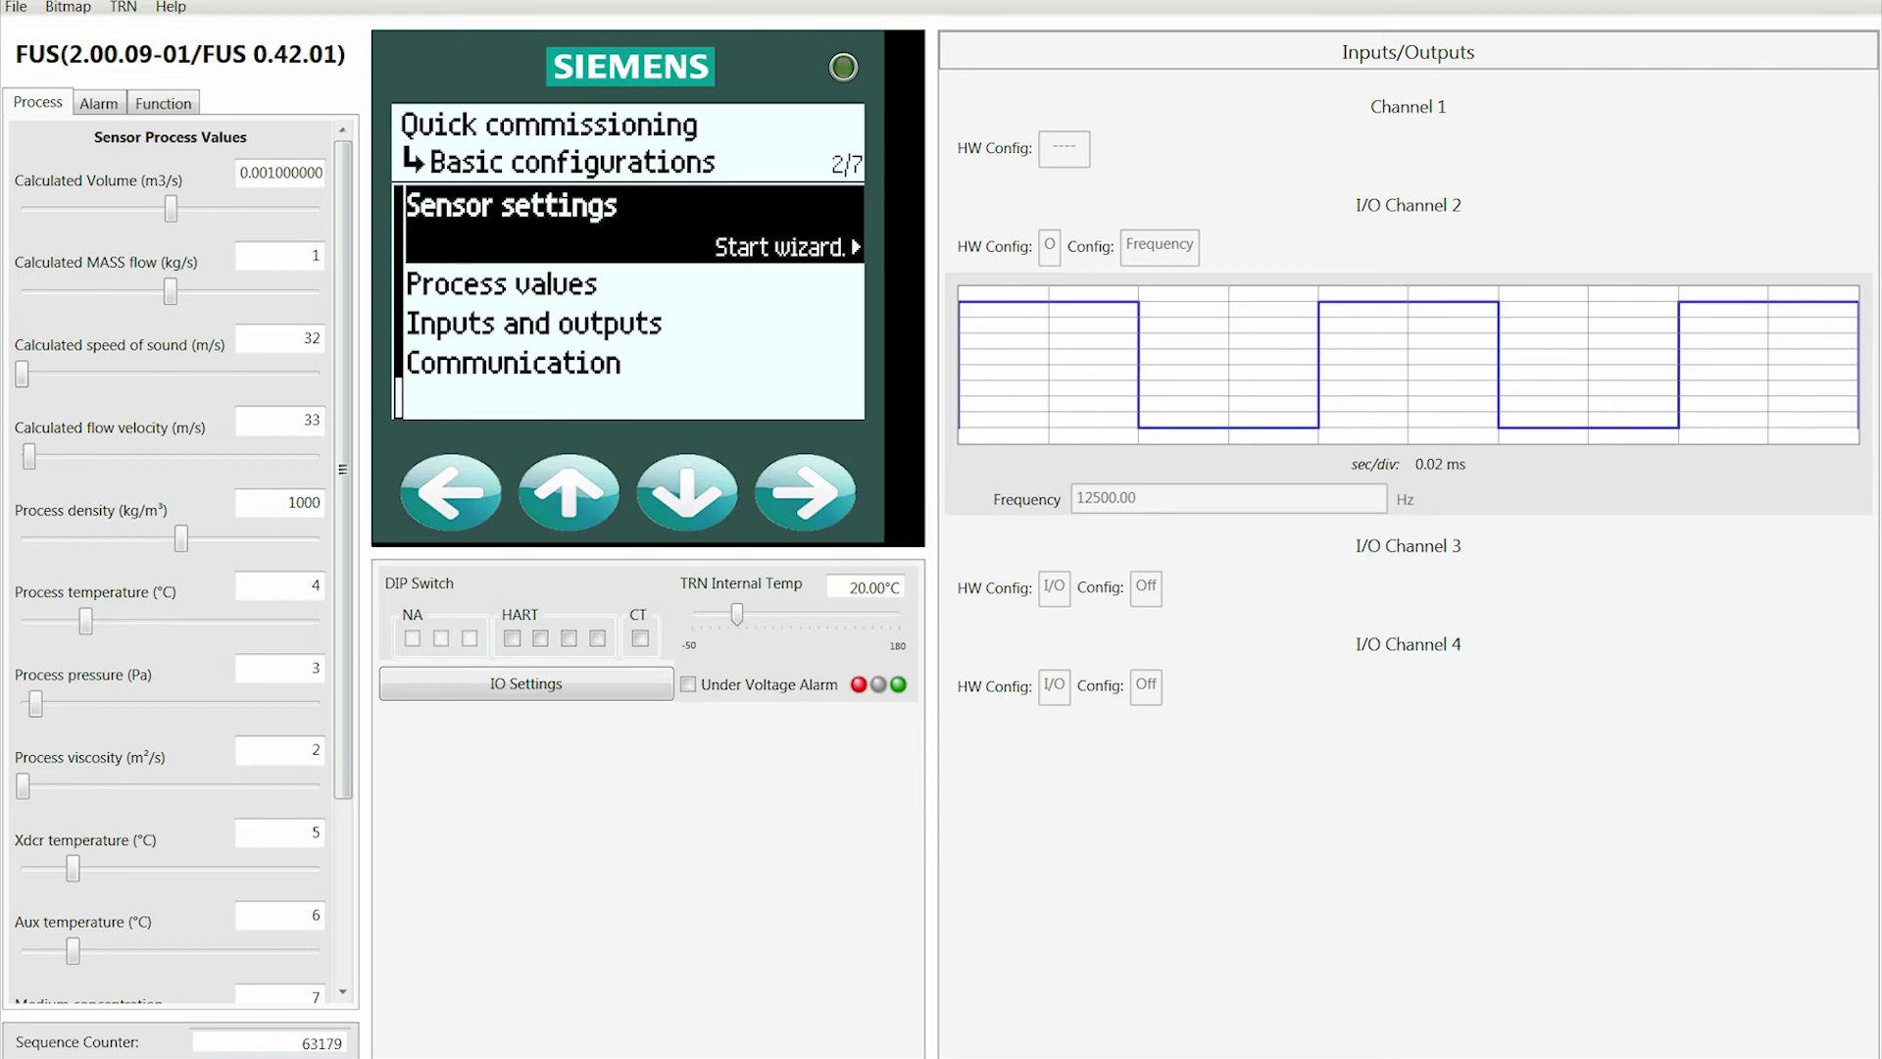
- Start the Process values wizard and set value 1 to Volume flow, gal/min, 125.00 gal/min cut-off
{"action": "key", "text": "Down"}
{"action": "key", "text": "Right"}
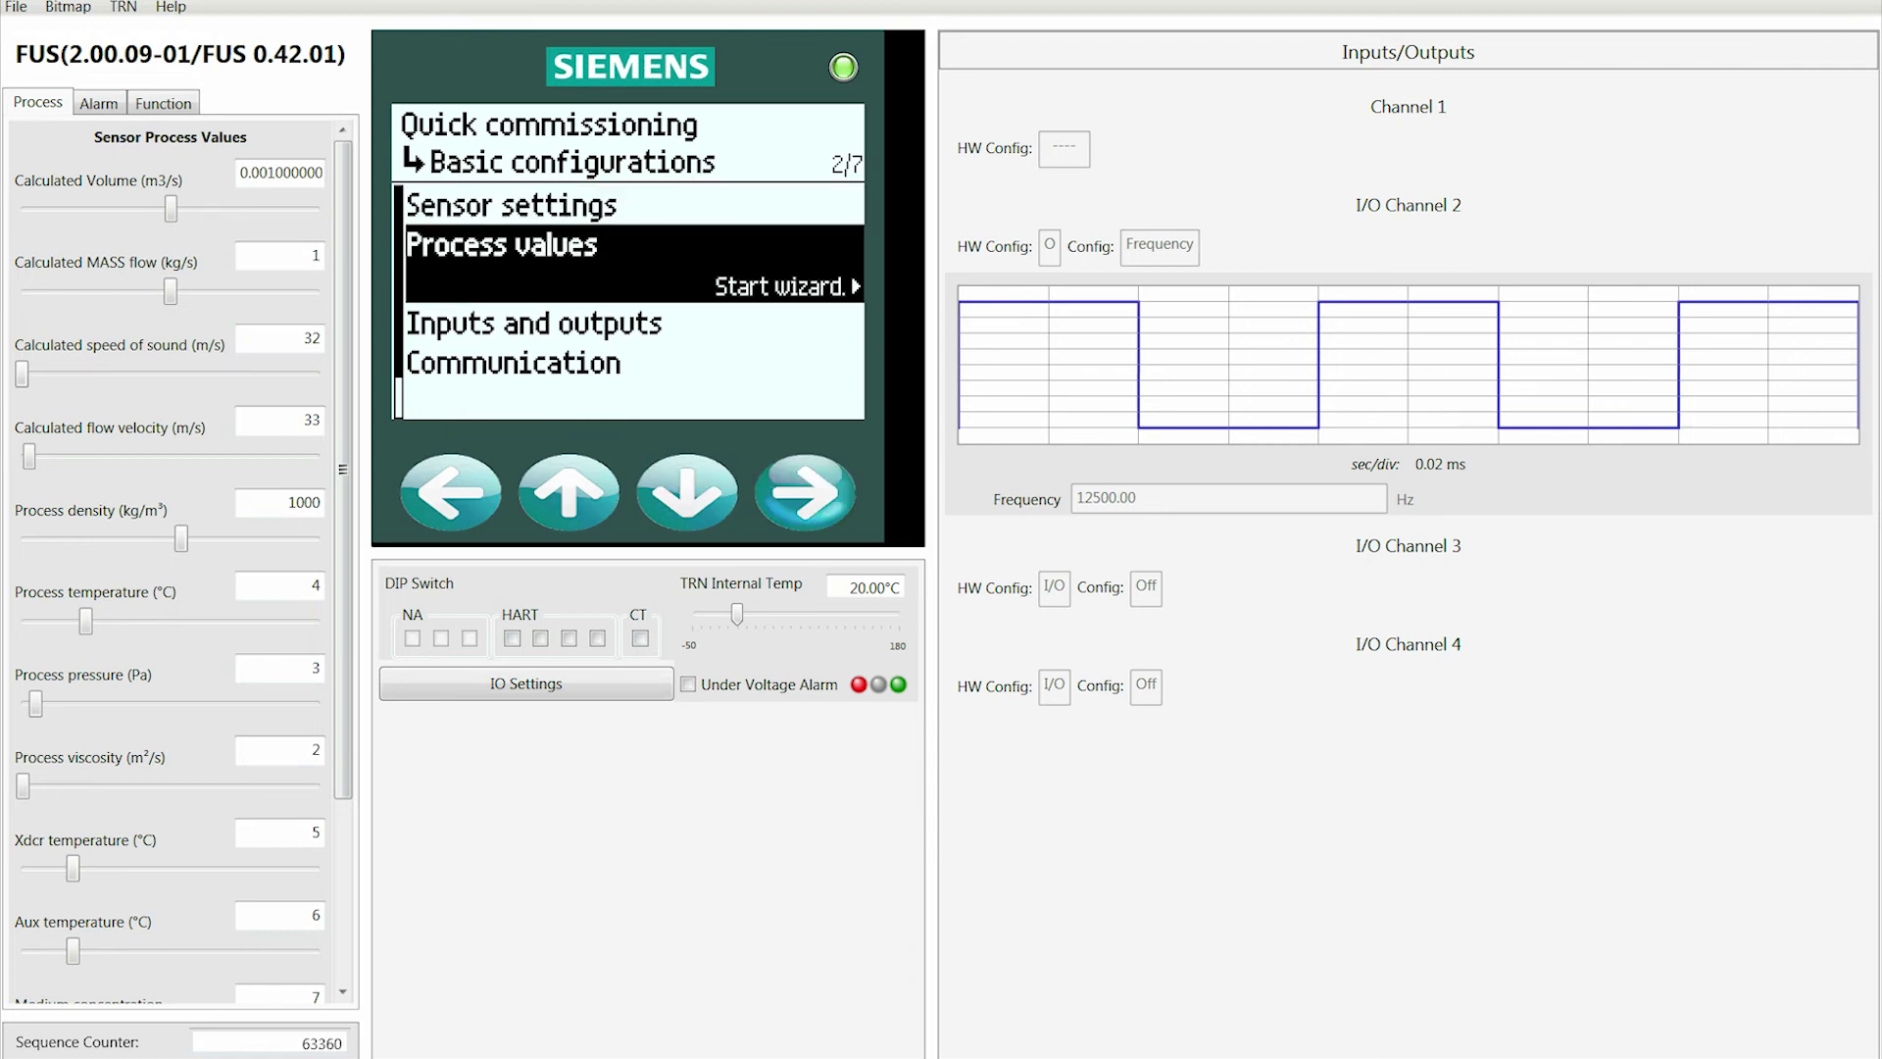
{"action": "key", "text": "Right"}
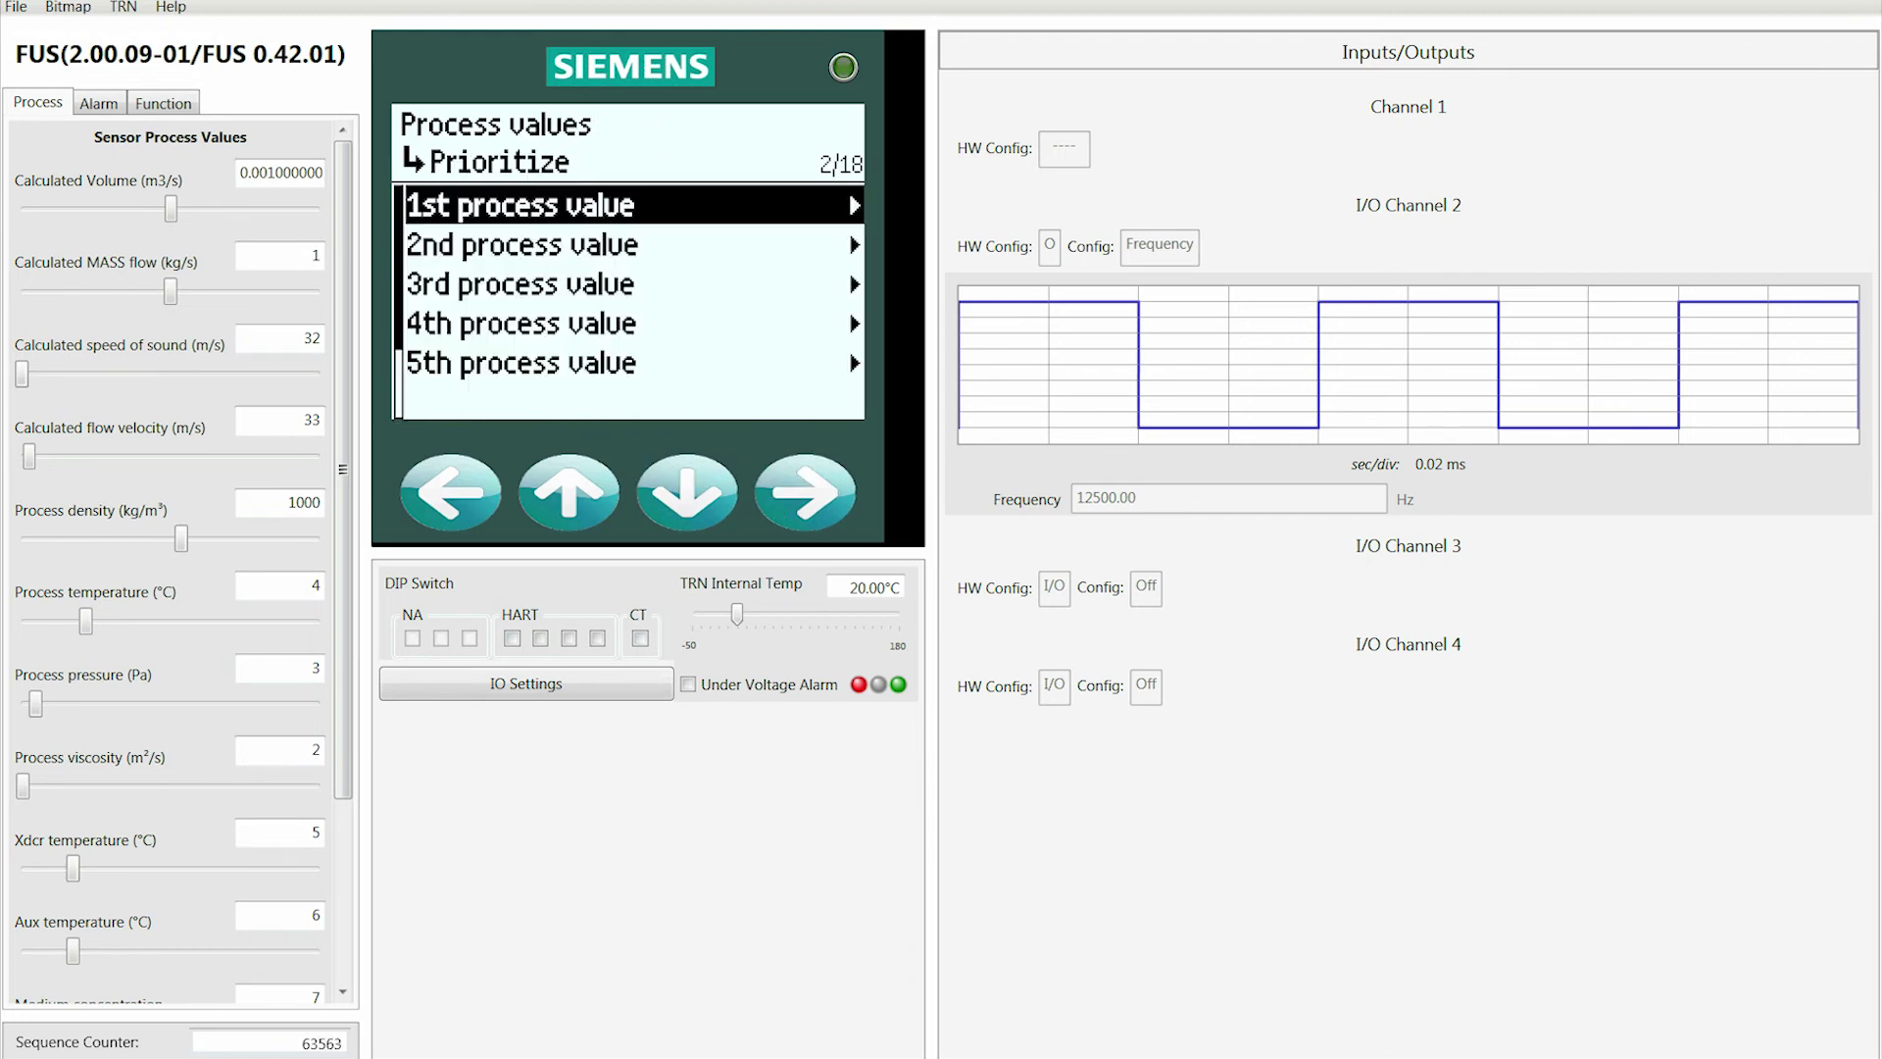
{"action": "key", "text": "Right"}
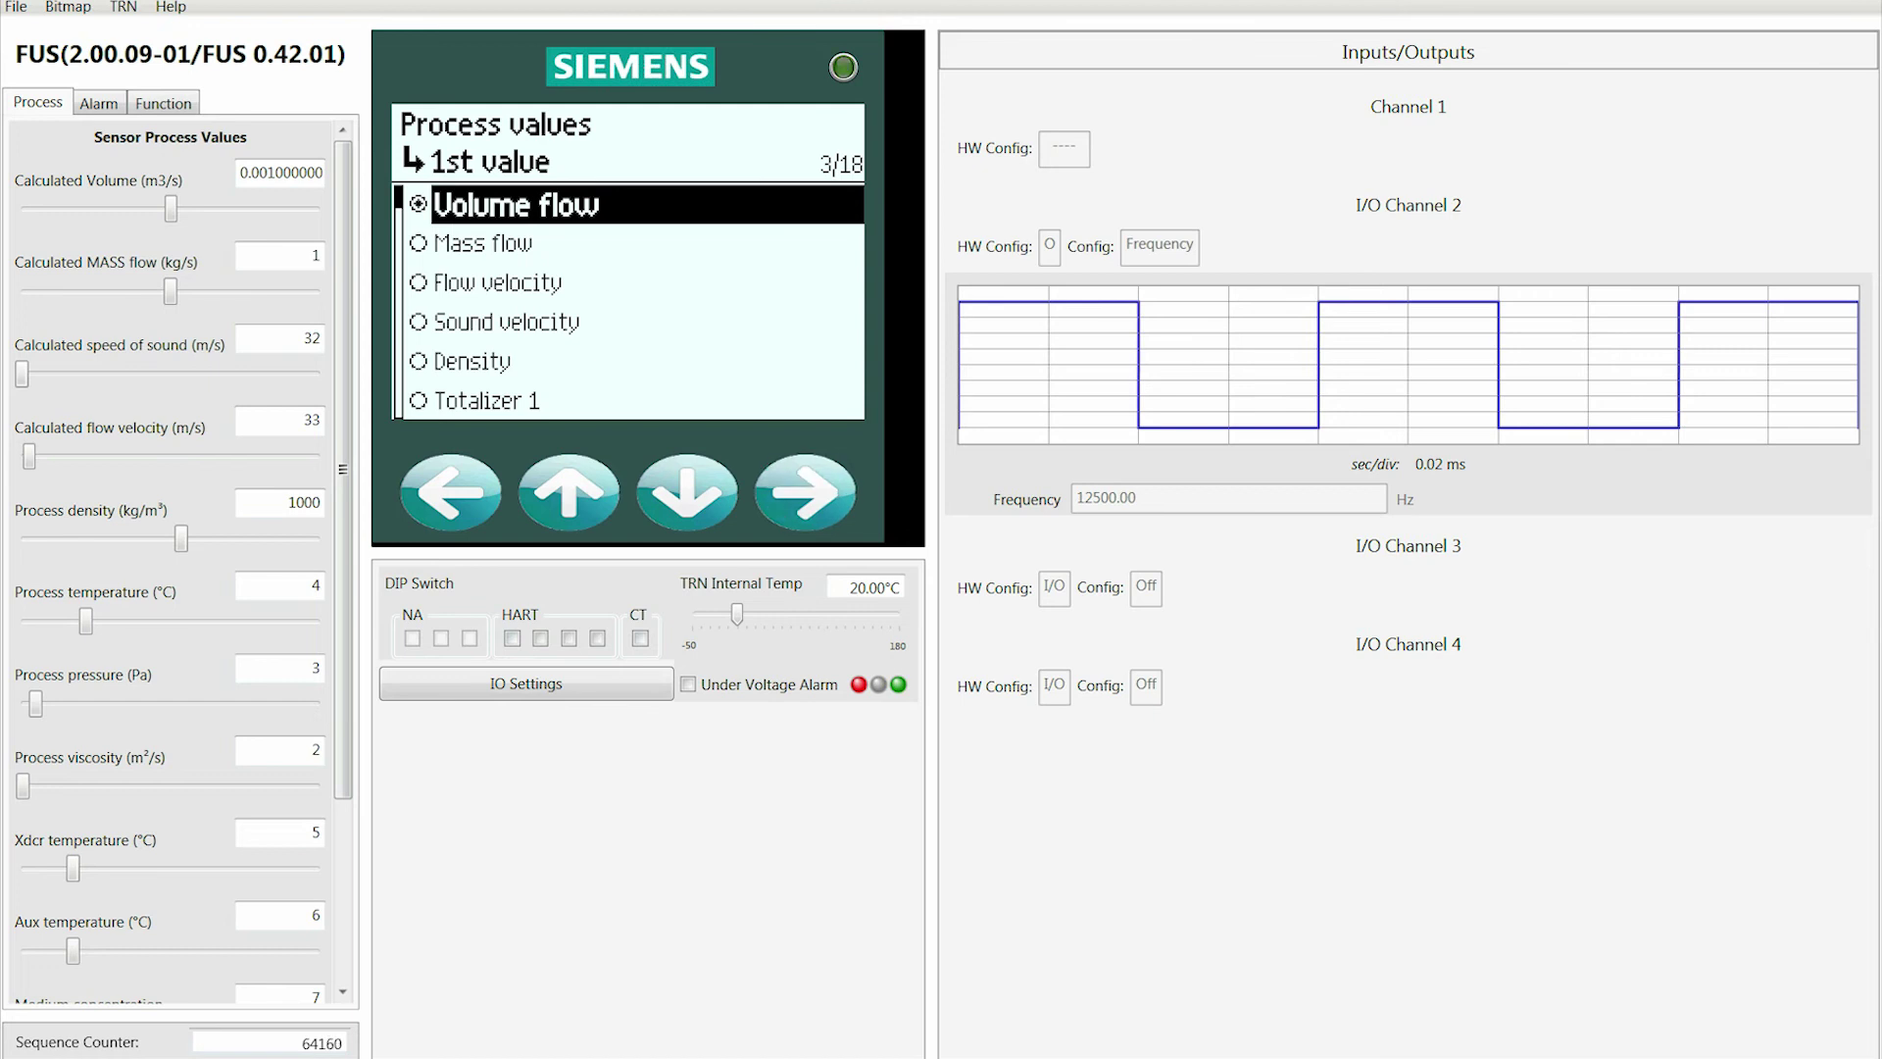
{"action": "key", "text": "Down"}
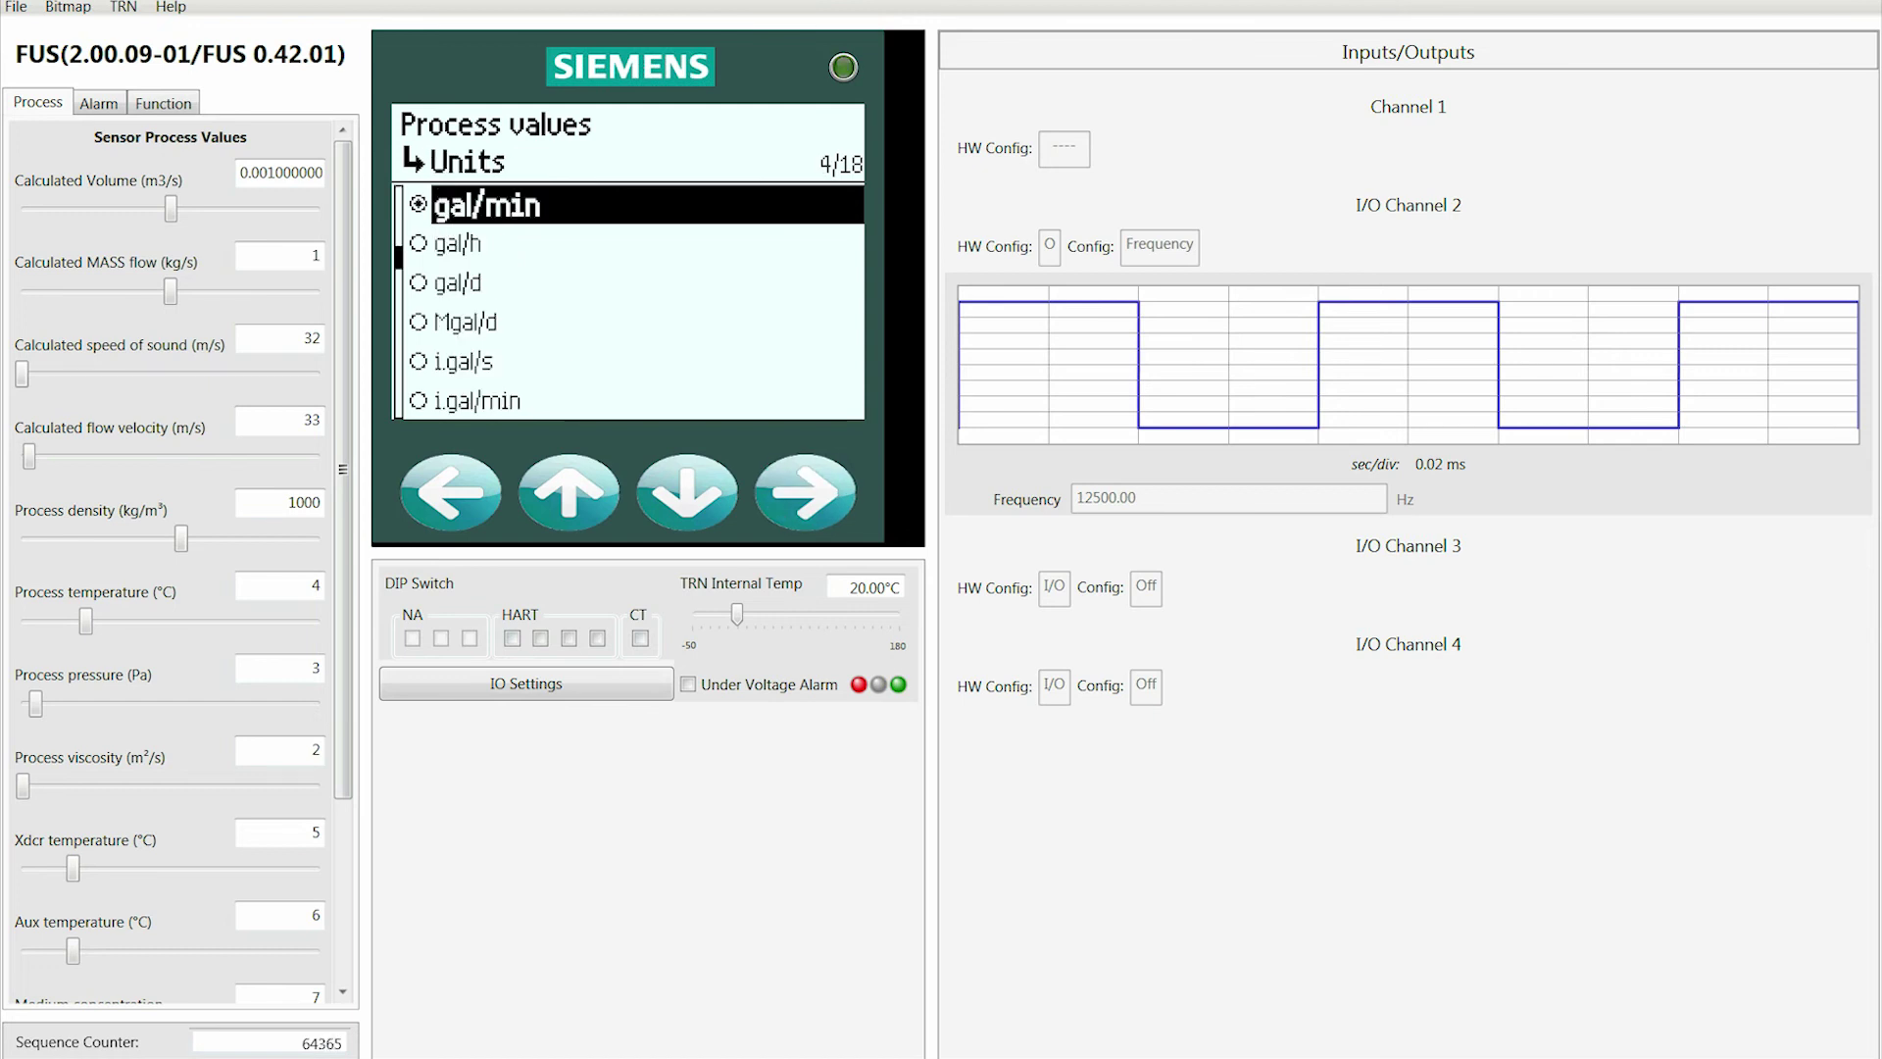
{"action": "key", "text": "Right"}
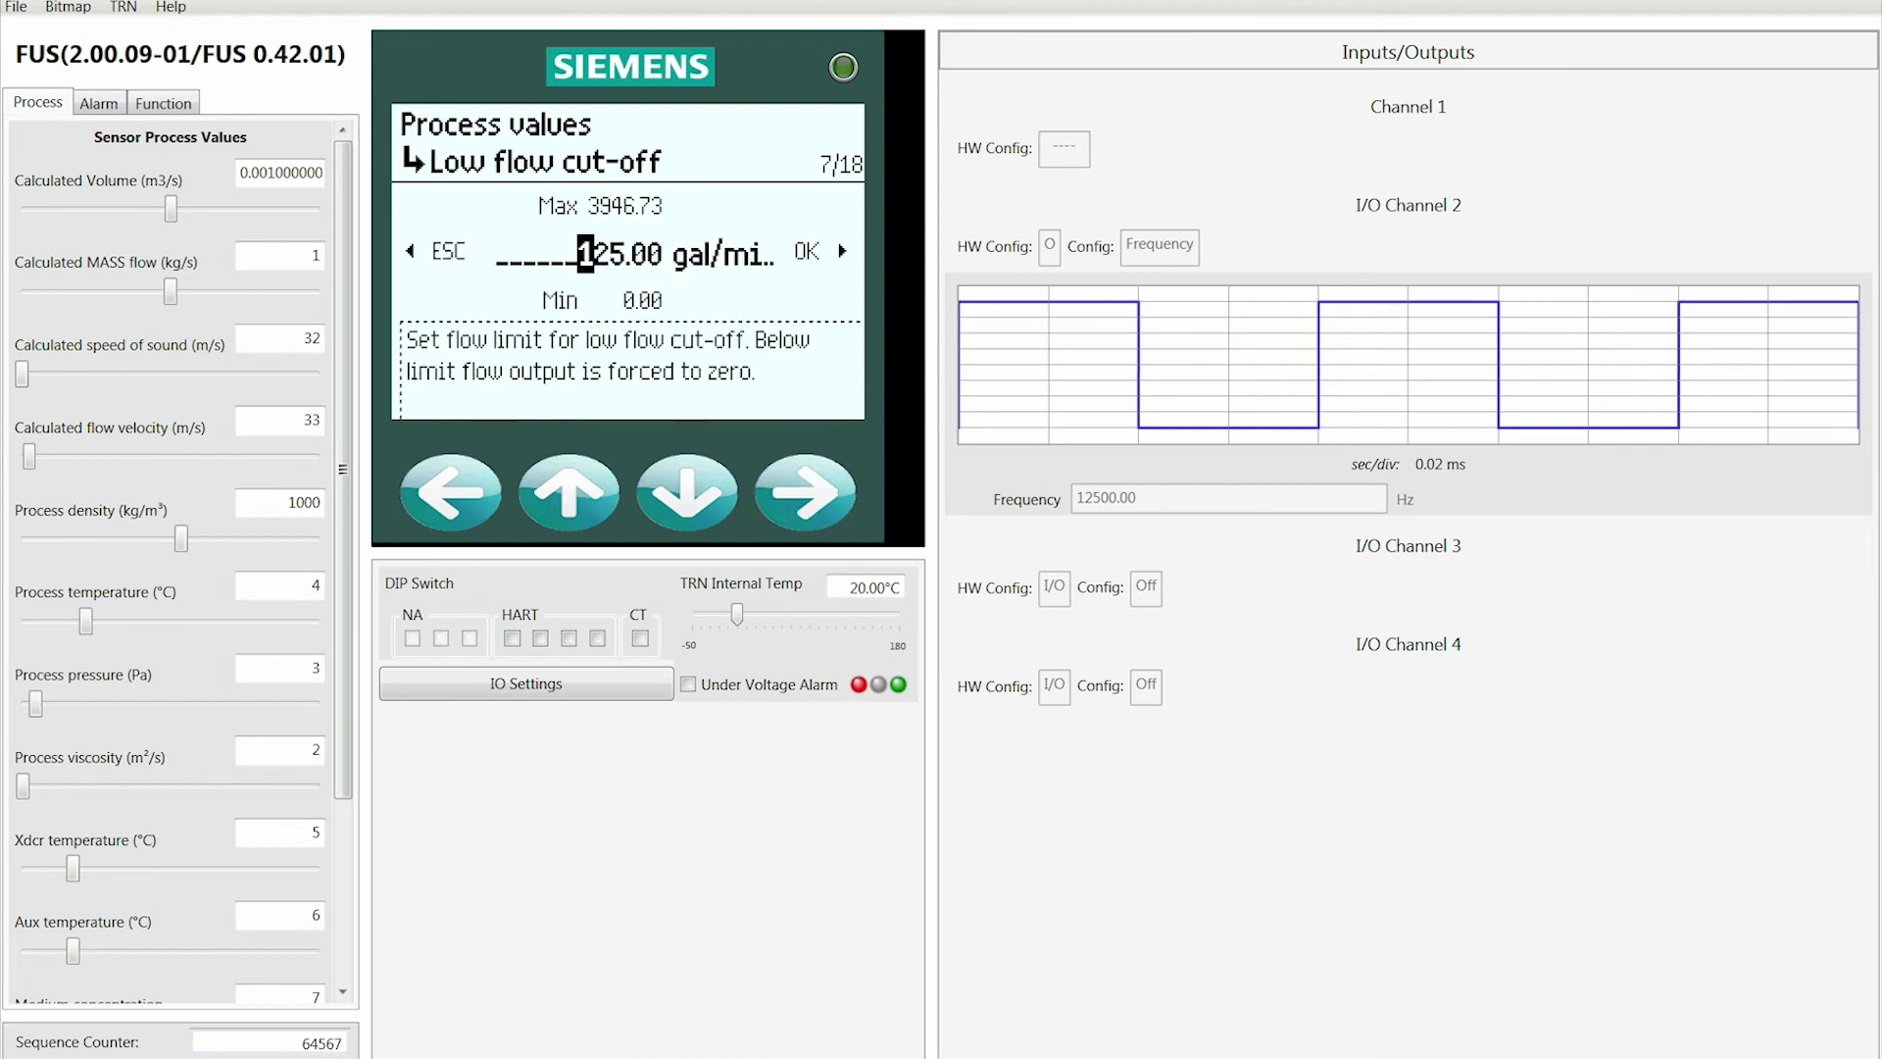
{"action": "key", "text": "Right"}
{"action": "key", "text": "Right"}
{"action": "key", "text": "Right"}
{"action": "key", "text": "Right"}
{"action": "key", "text": "Right"}
{"action": "key", "text": "Right"}
{"action": "key", "text": "Right"}
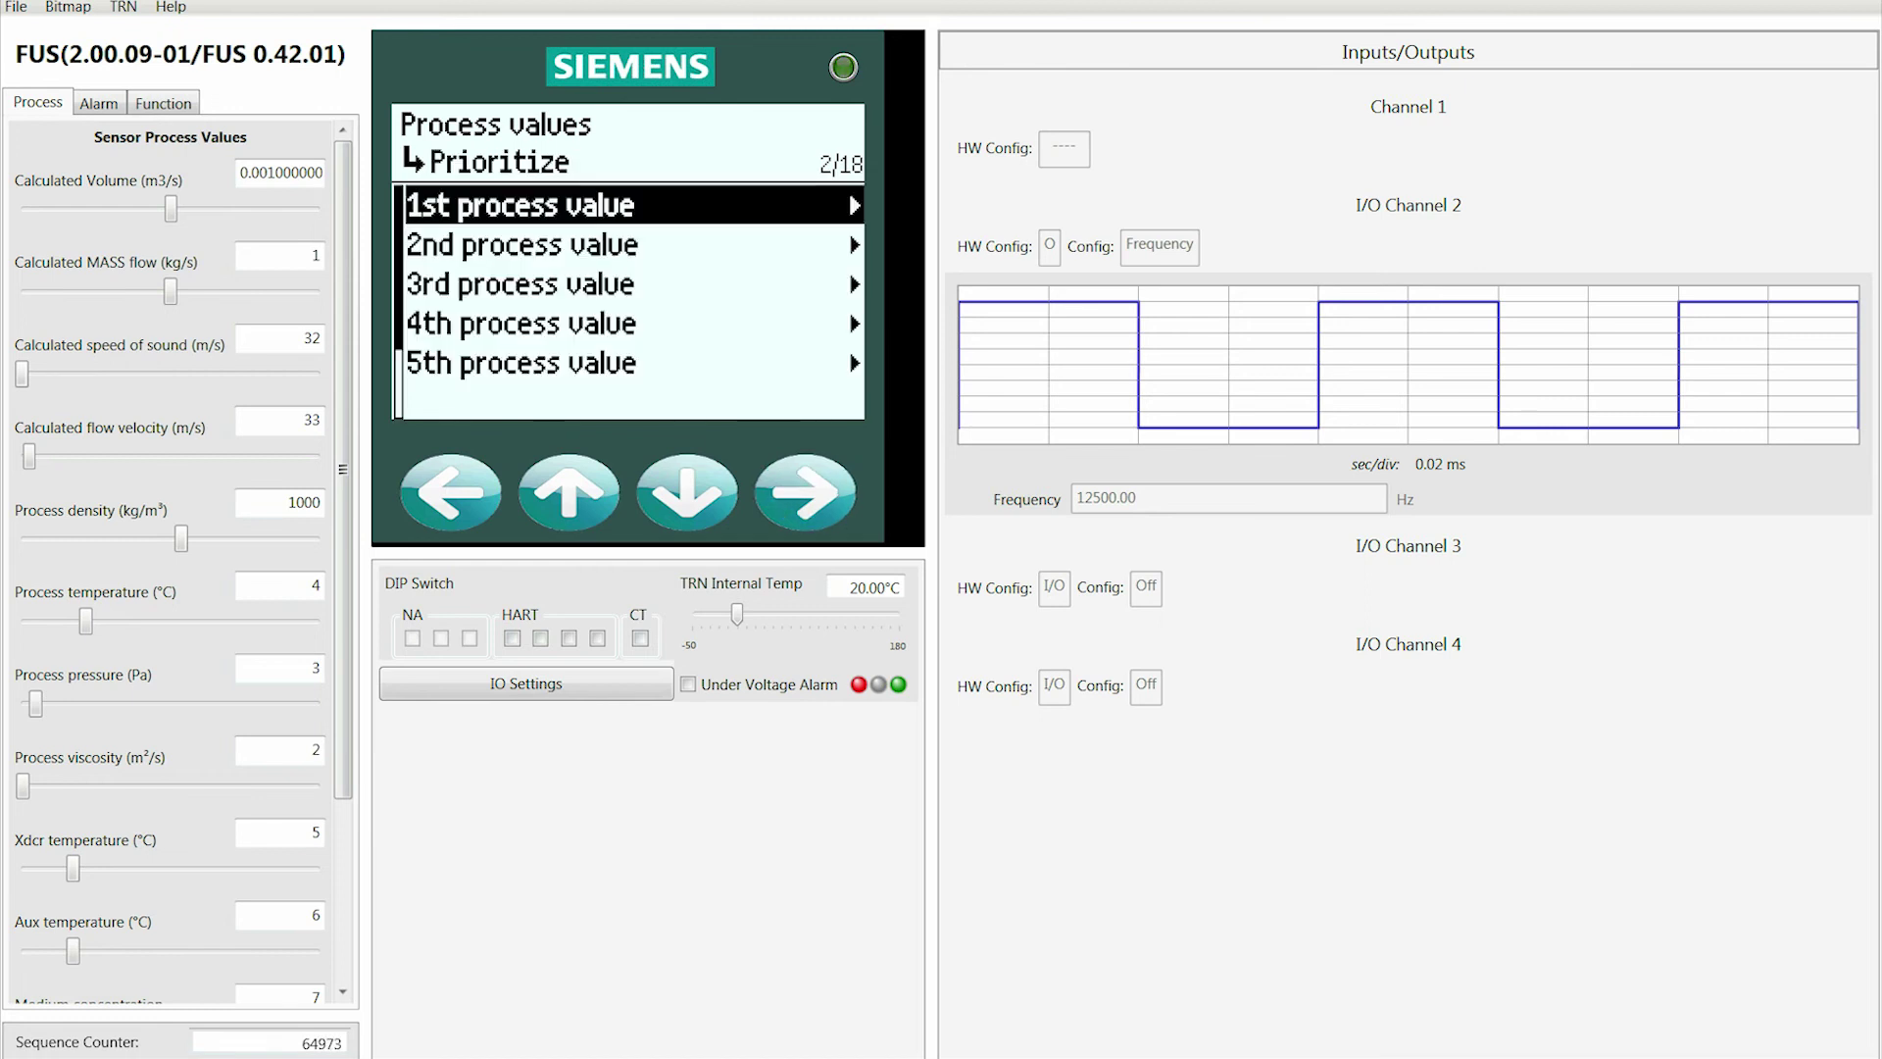
- Move down the Prioritize list to Next and continue to the Totalizers page
{"action": "key", "text": "Down"}
{"action": "key", "text": "Down"}
{"action": "key", "text": "Down"}
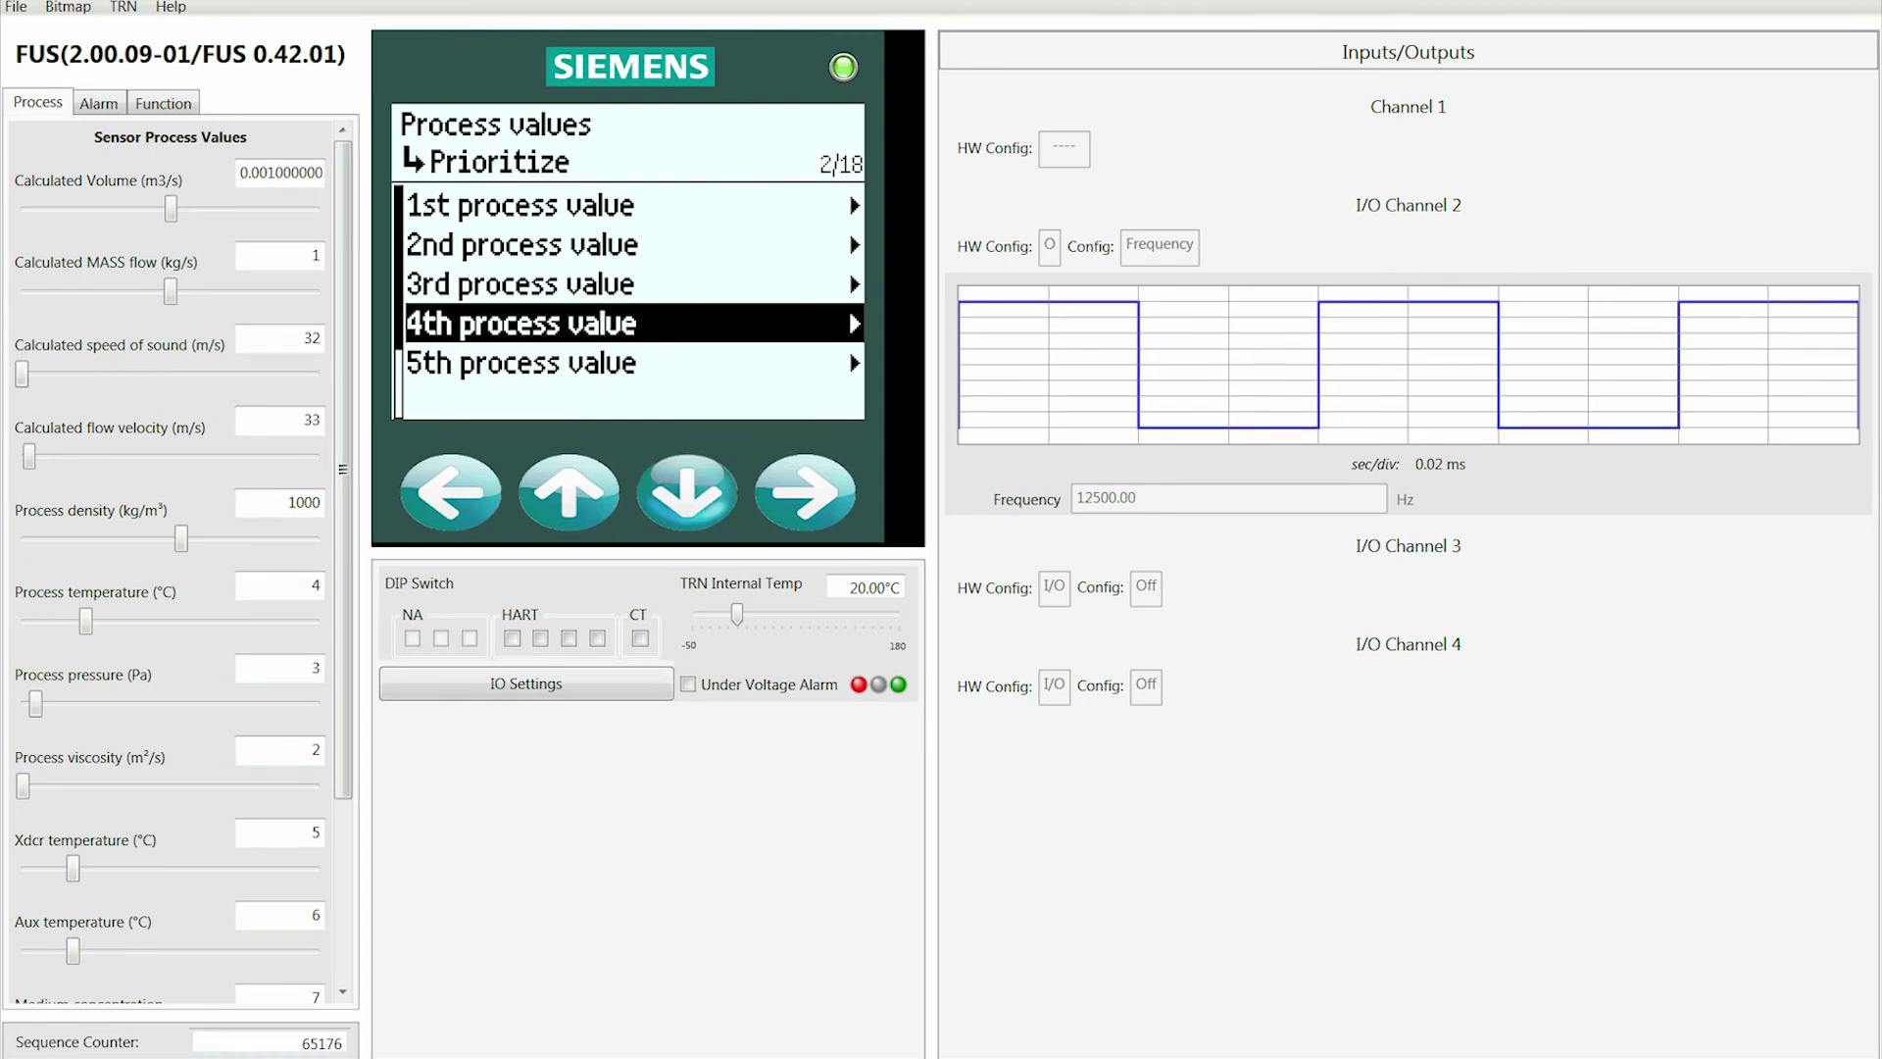
{"action": "key", "text": "Down"}
{"action": "key", "text": "Down"}
{"action": "key", "text": "Down"}
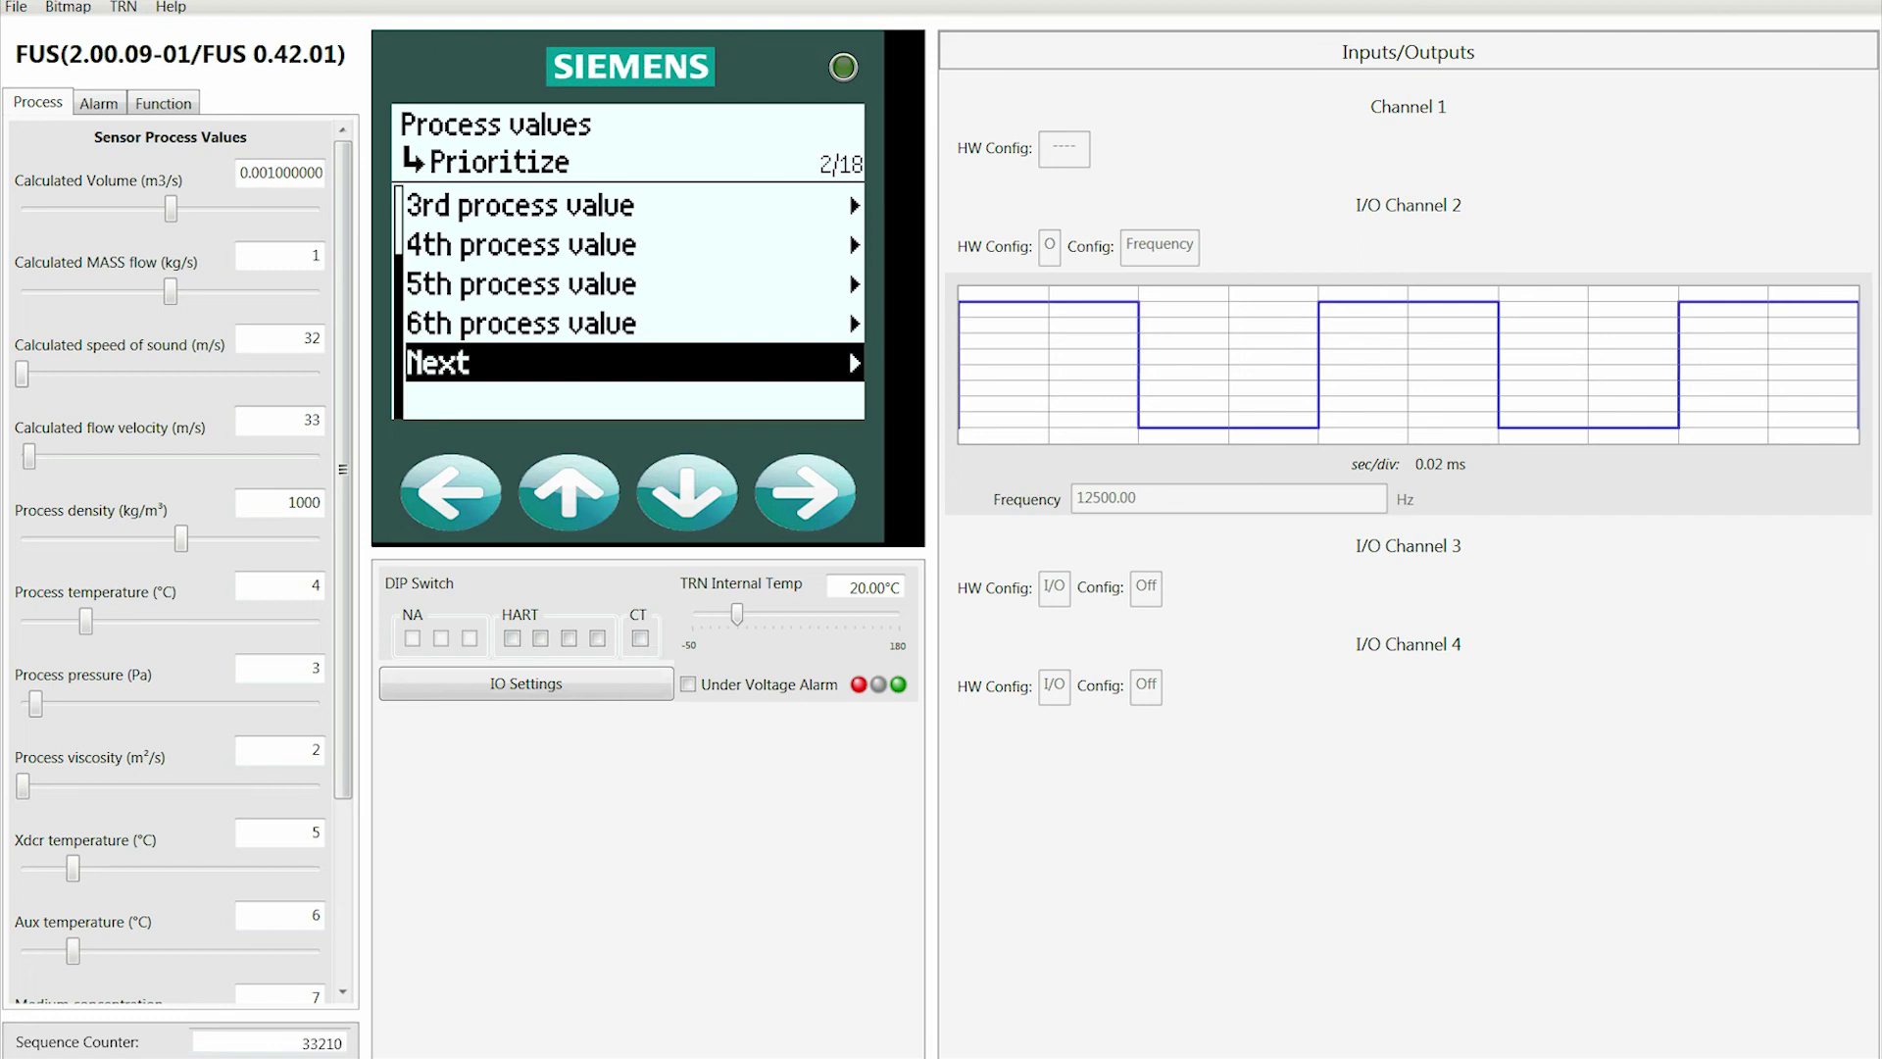
{"action": "key", "text": "Right"}
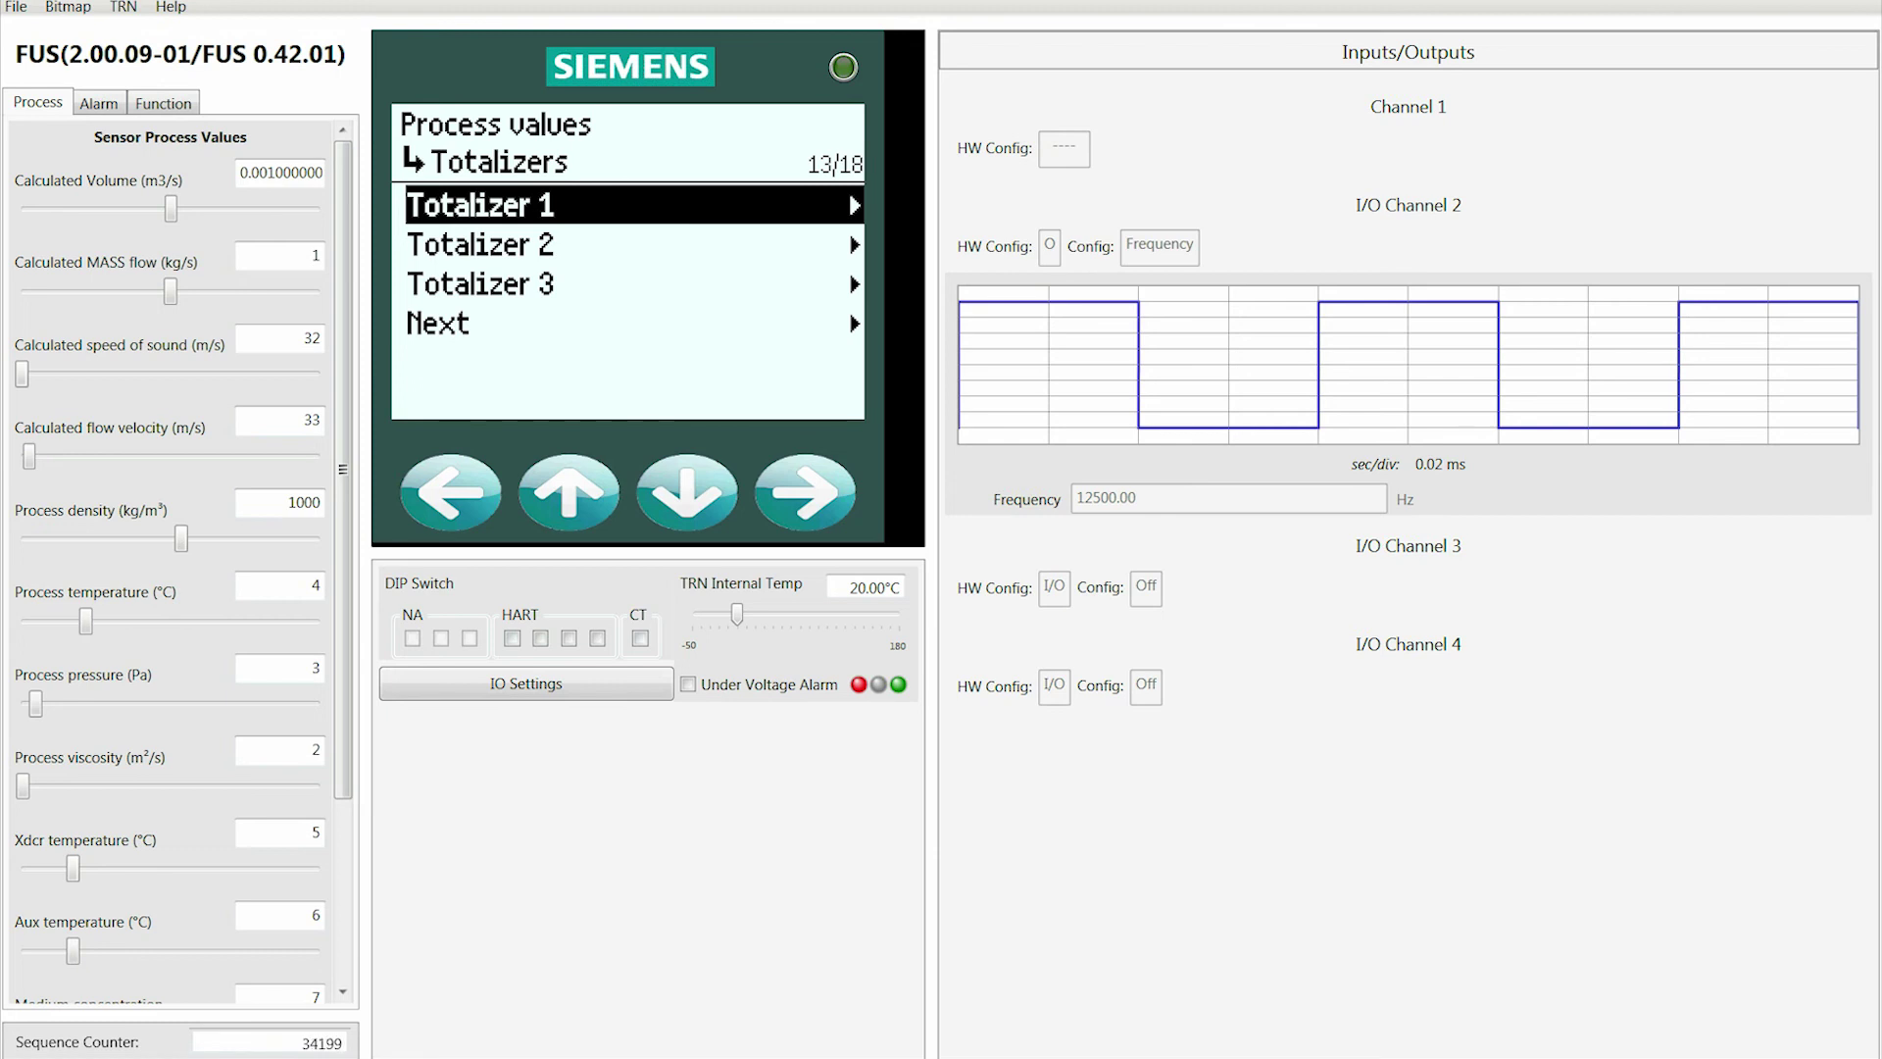
- Keep Totalizer 1 on Volume flow in gal, set direction Forward, leaving fail-safe behaviour at Run
{"action": "key", "text": "Right"}
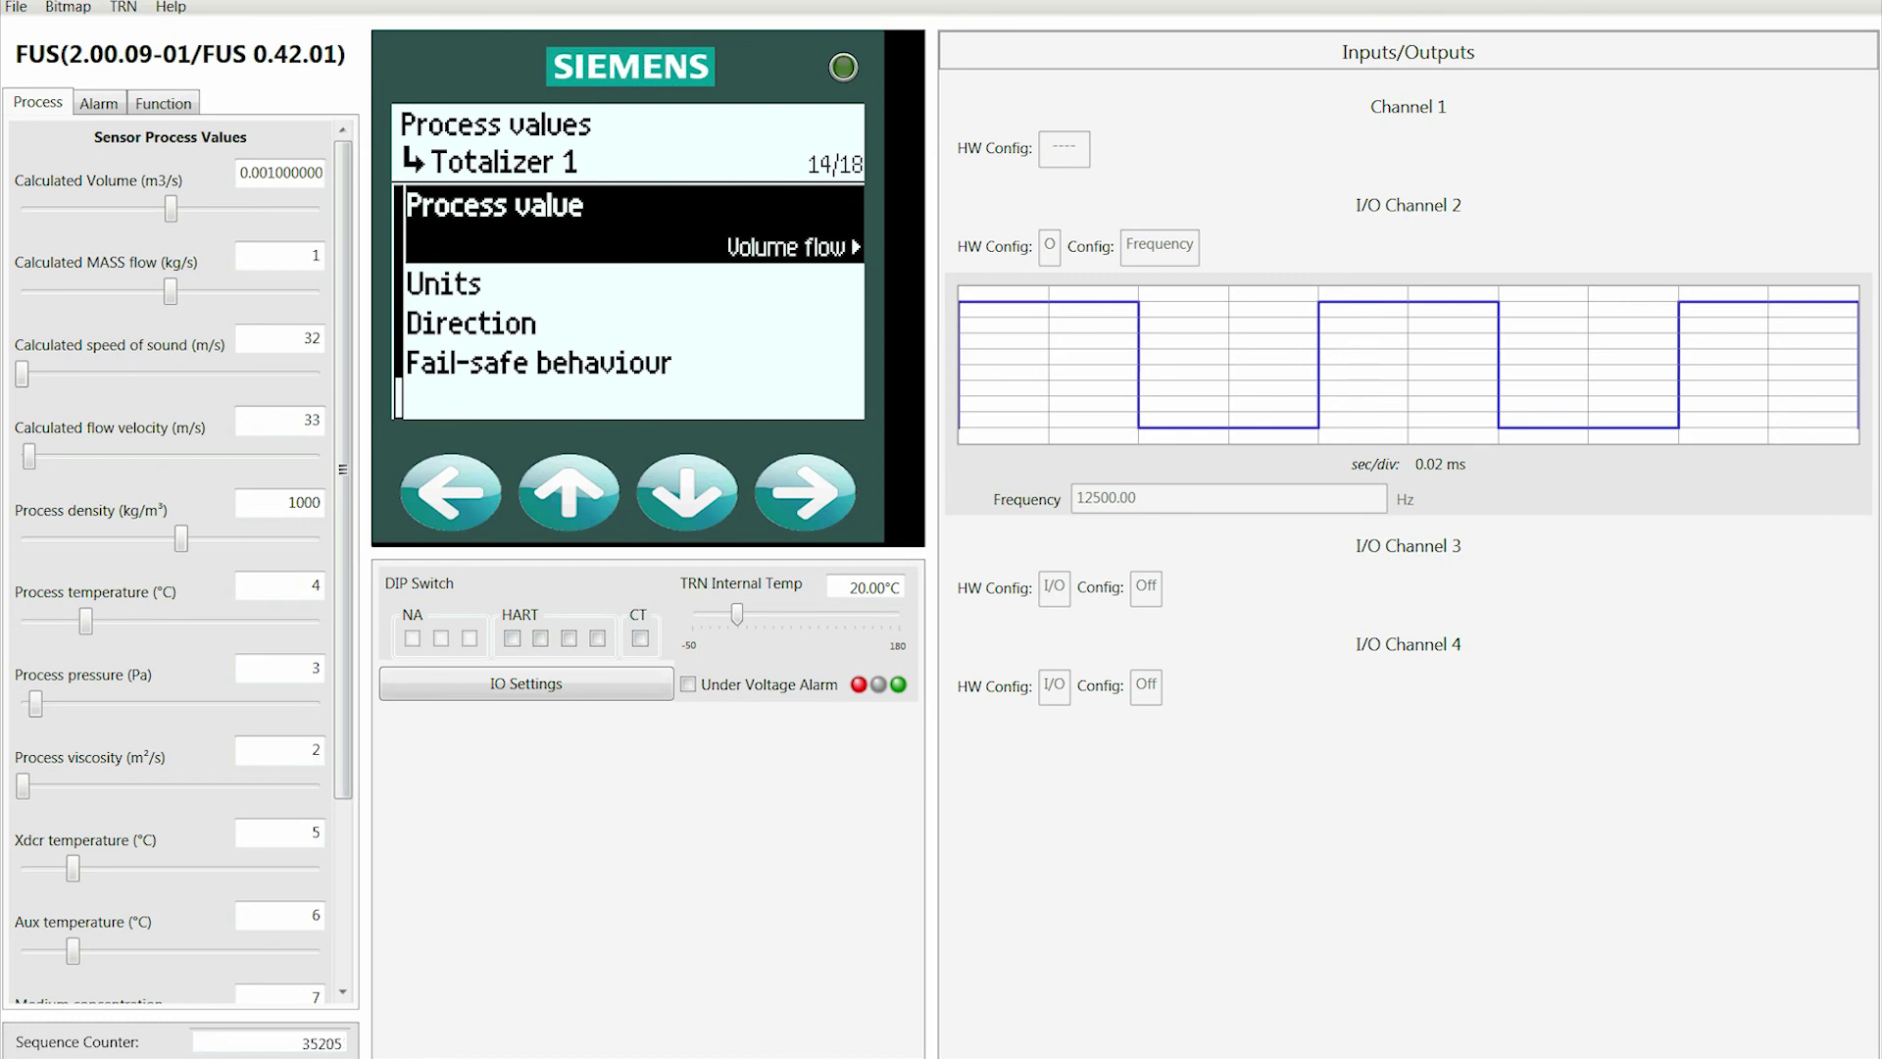
{"action": "key", "text": "Right"}
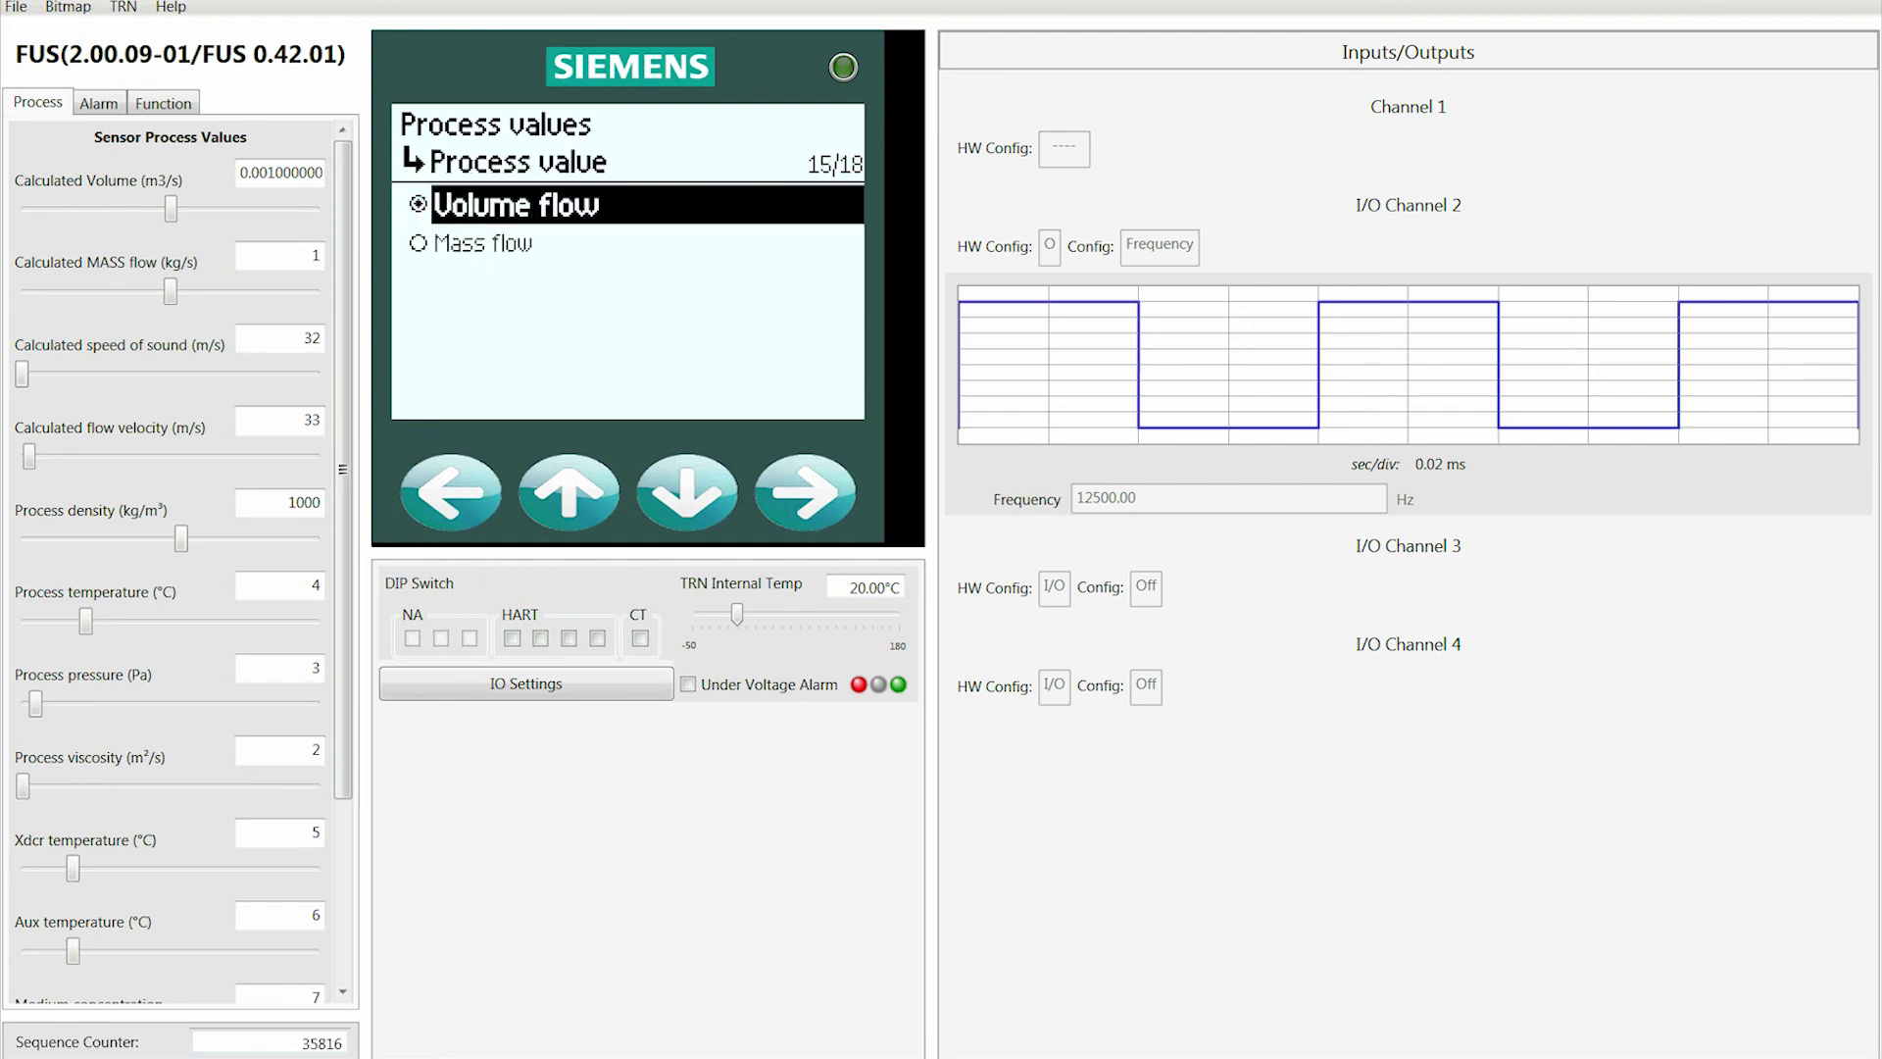
{"action": "key", "text": "Left"}
{"action": "key", "text": "Down"}
{"action": "key", "text": "Down"}
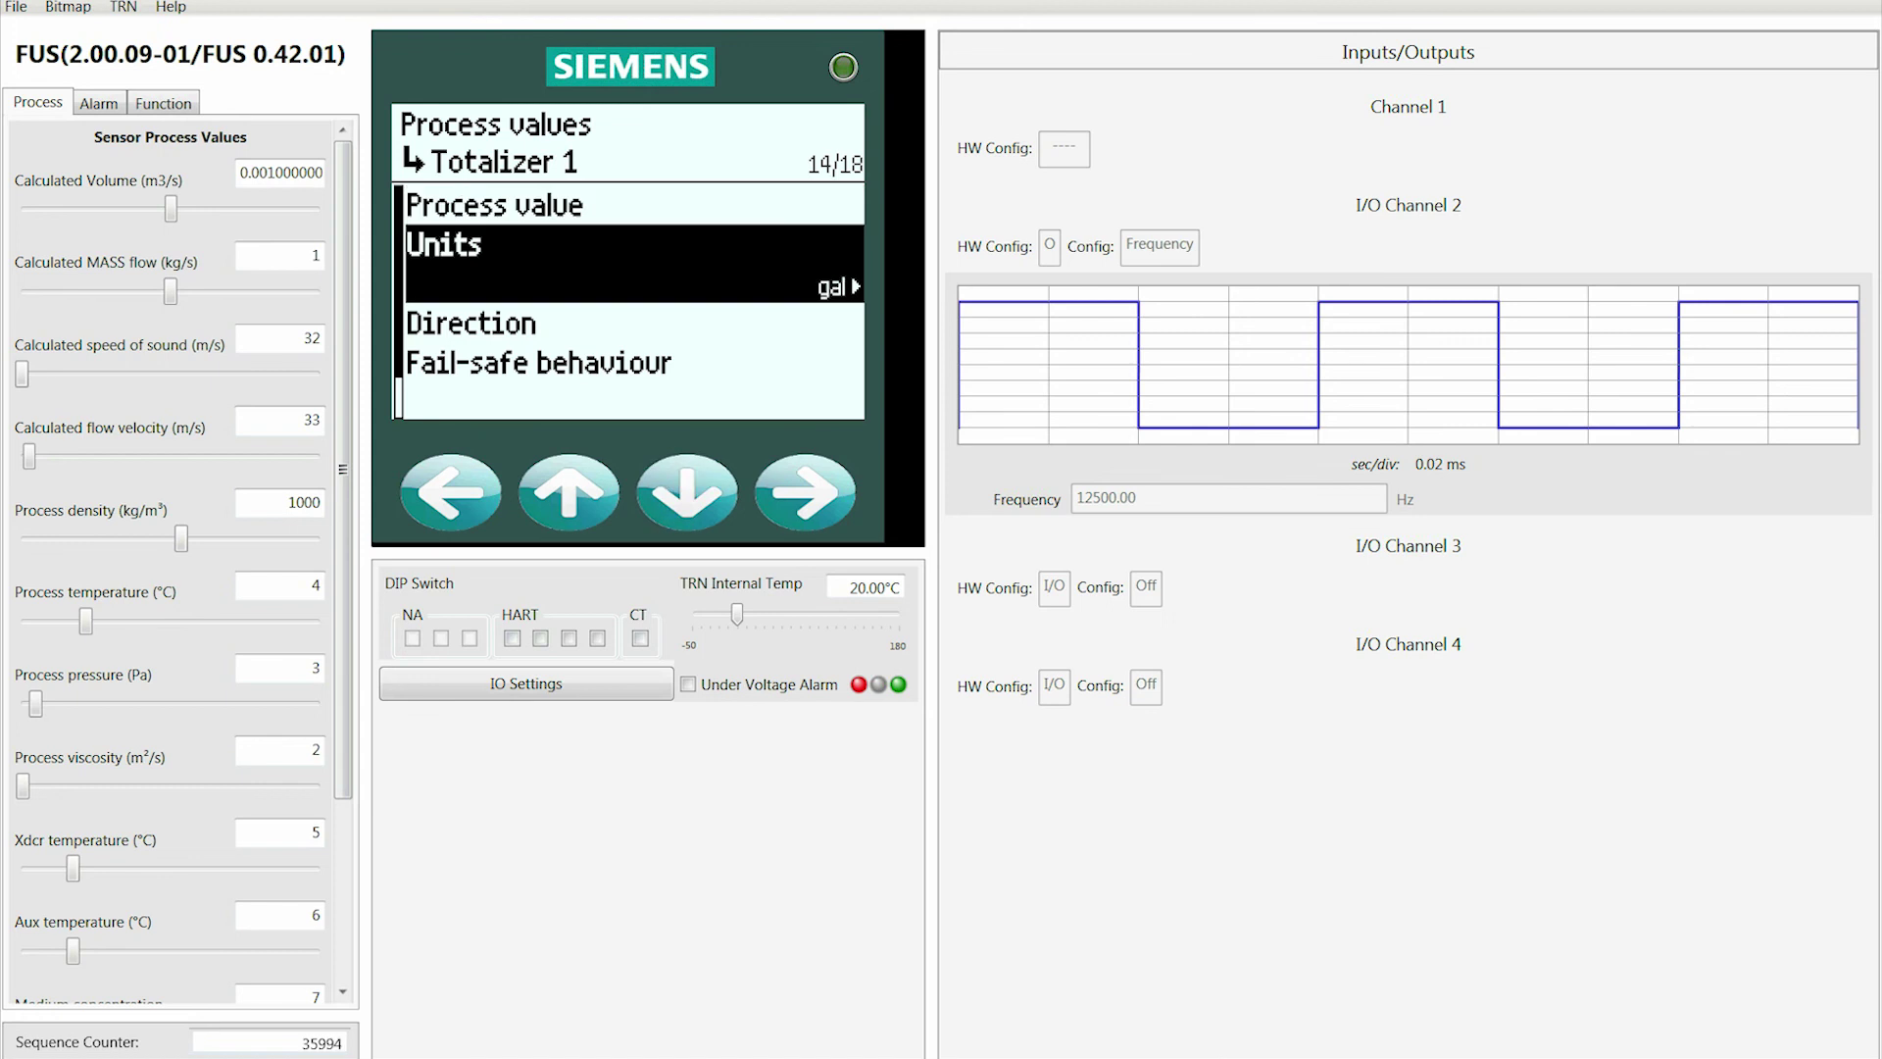
{"action": "key", "text": "Right"}
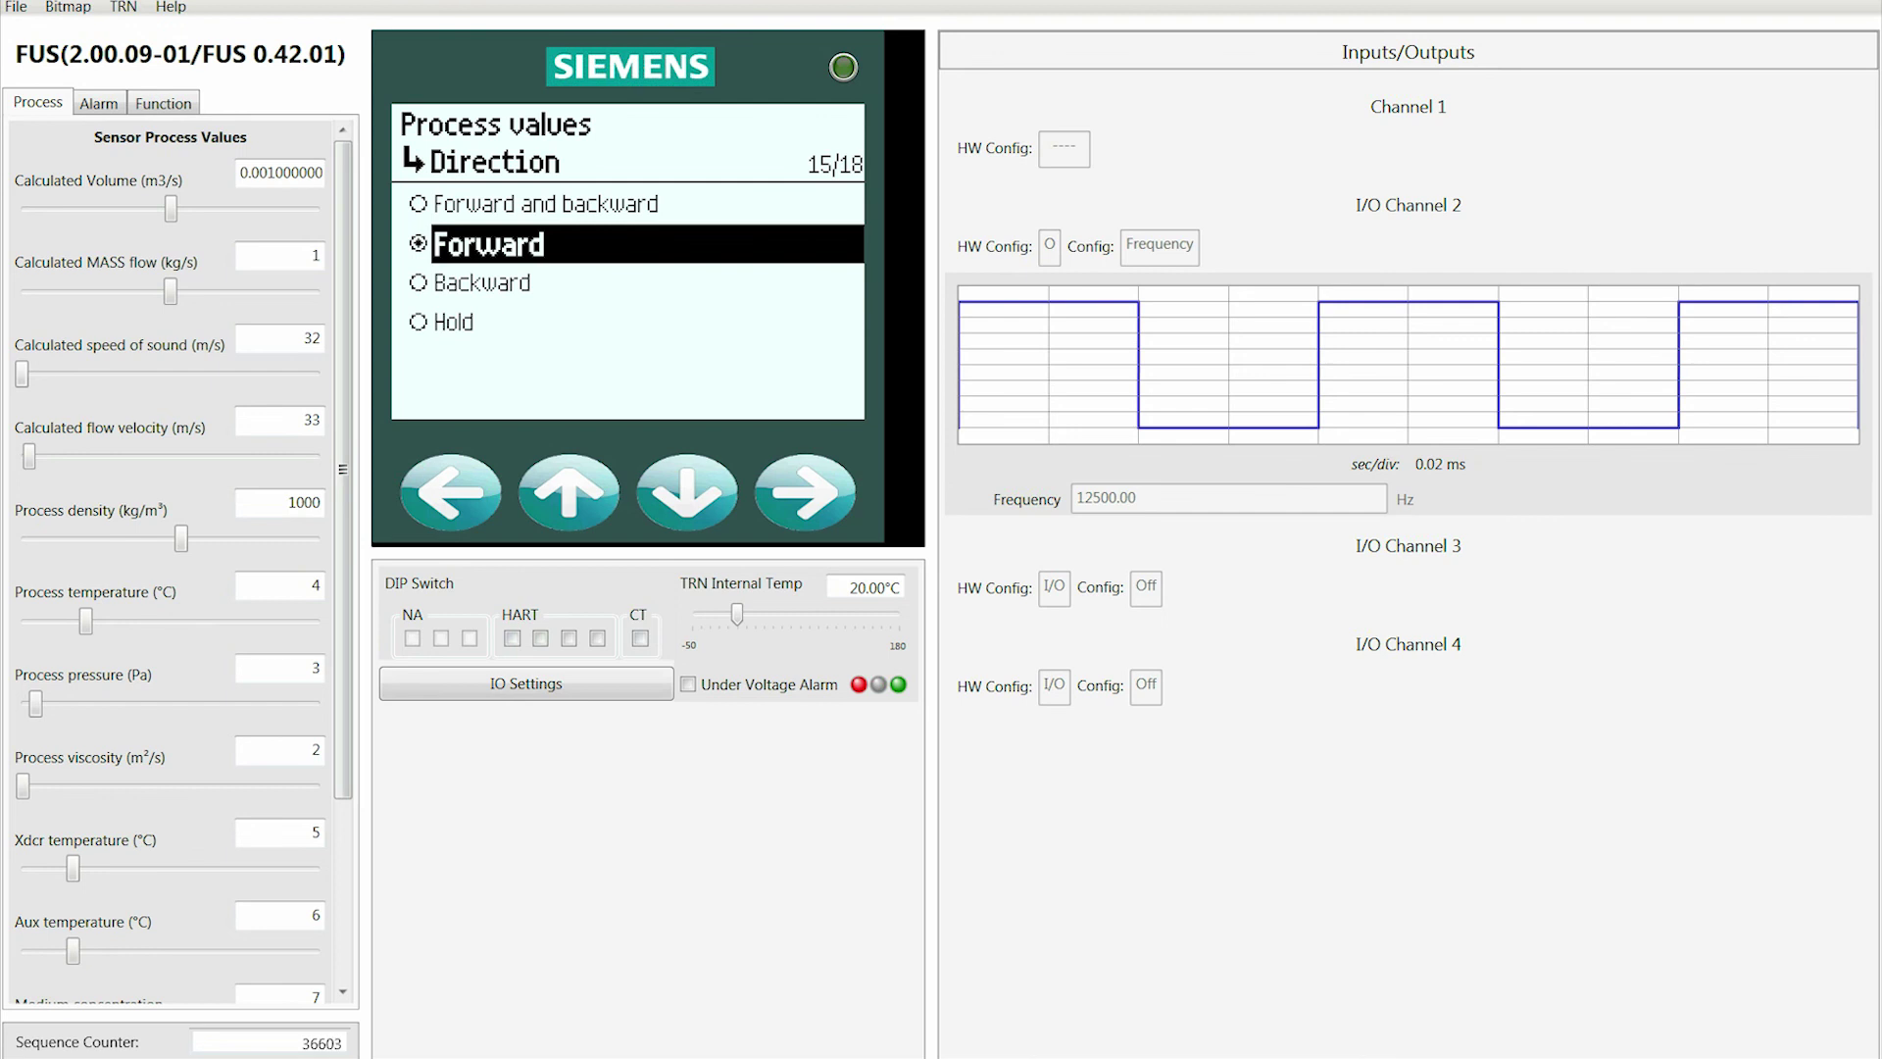
{"action": "key", "text": "Left"}
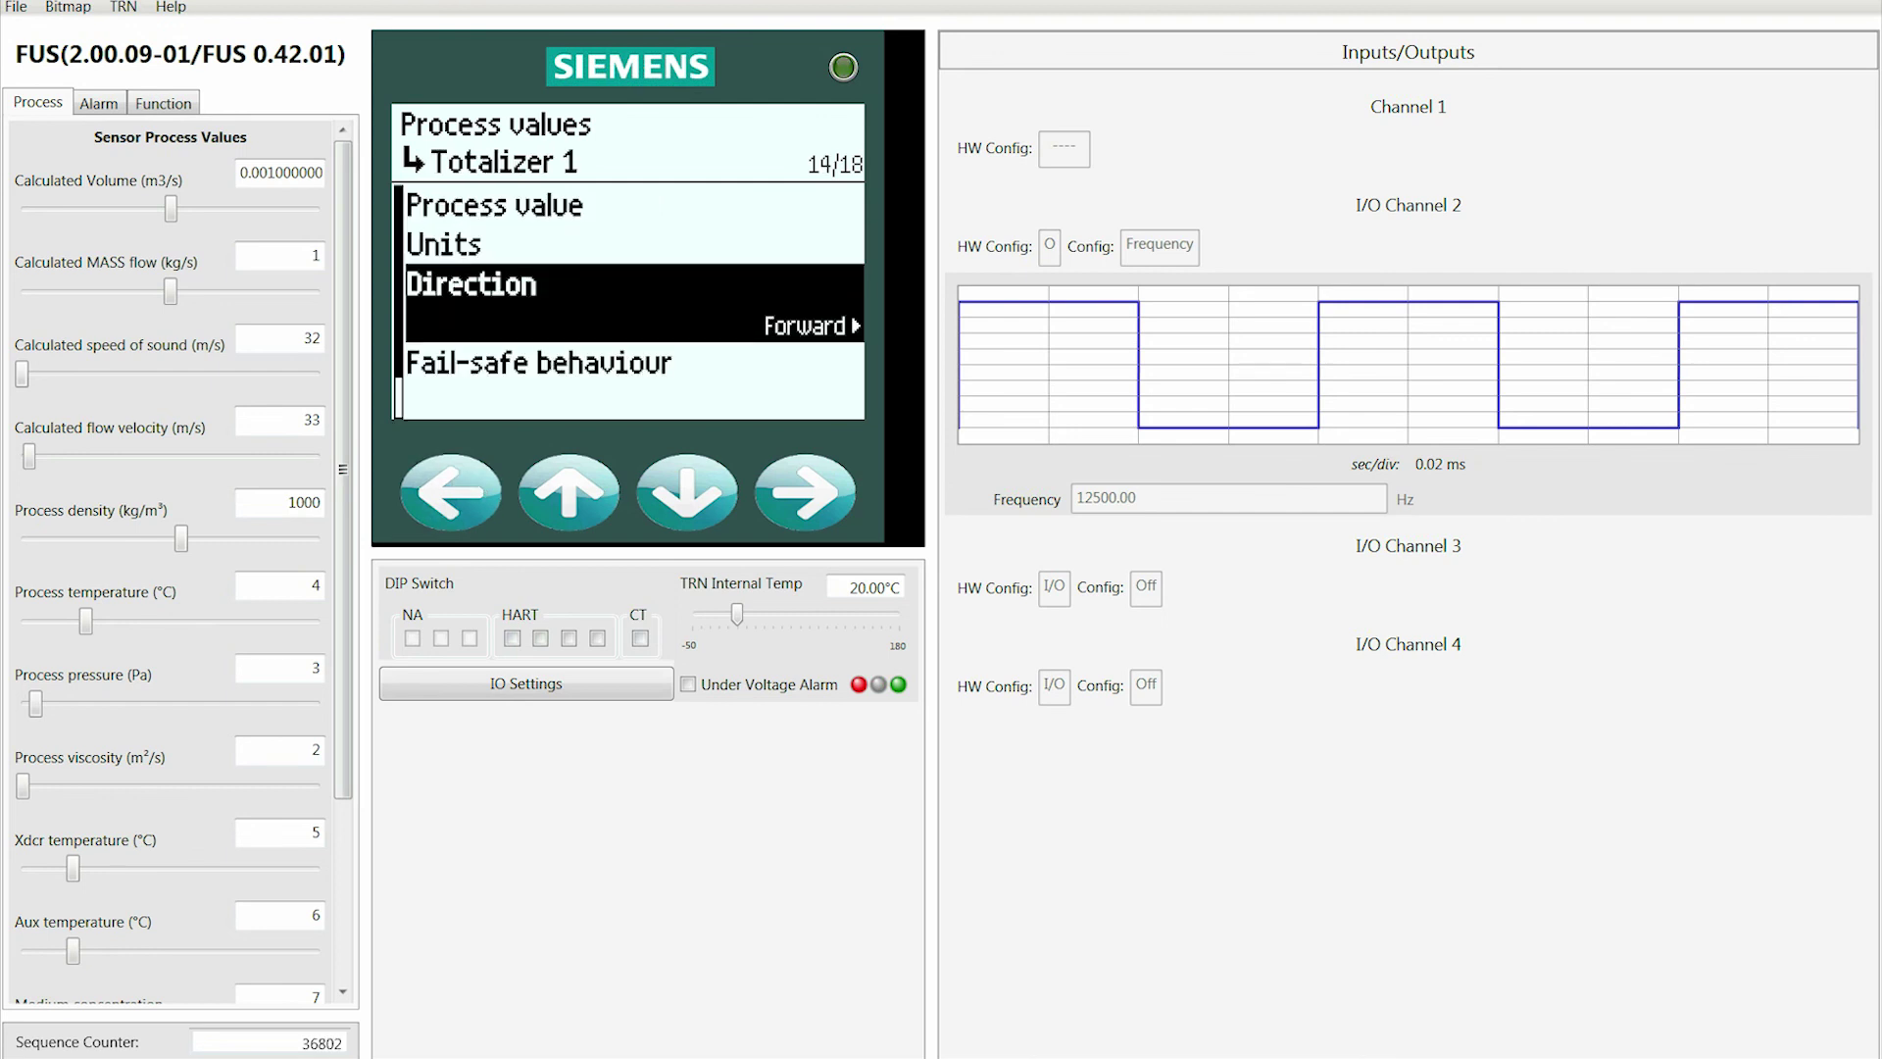
{"action": "key", "text": "Down"}
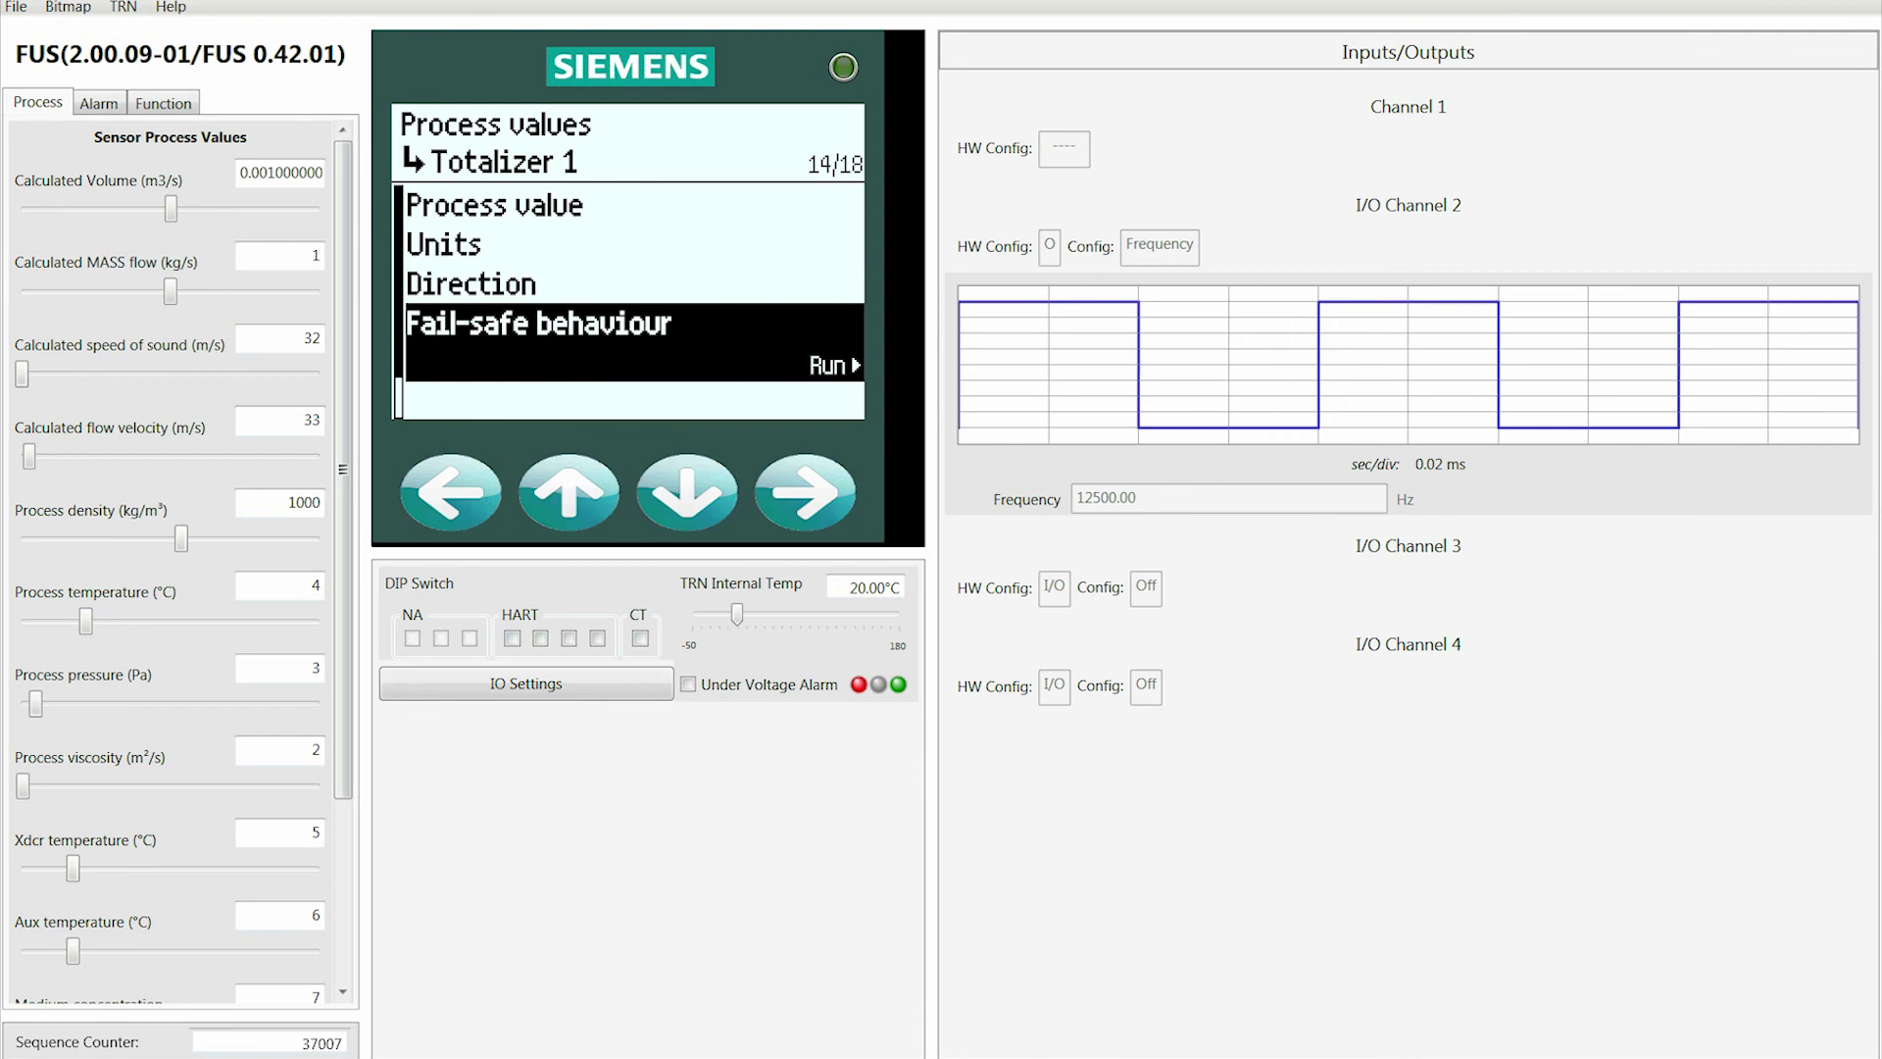
{"action": "key", "text": "Right"}
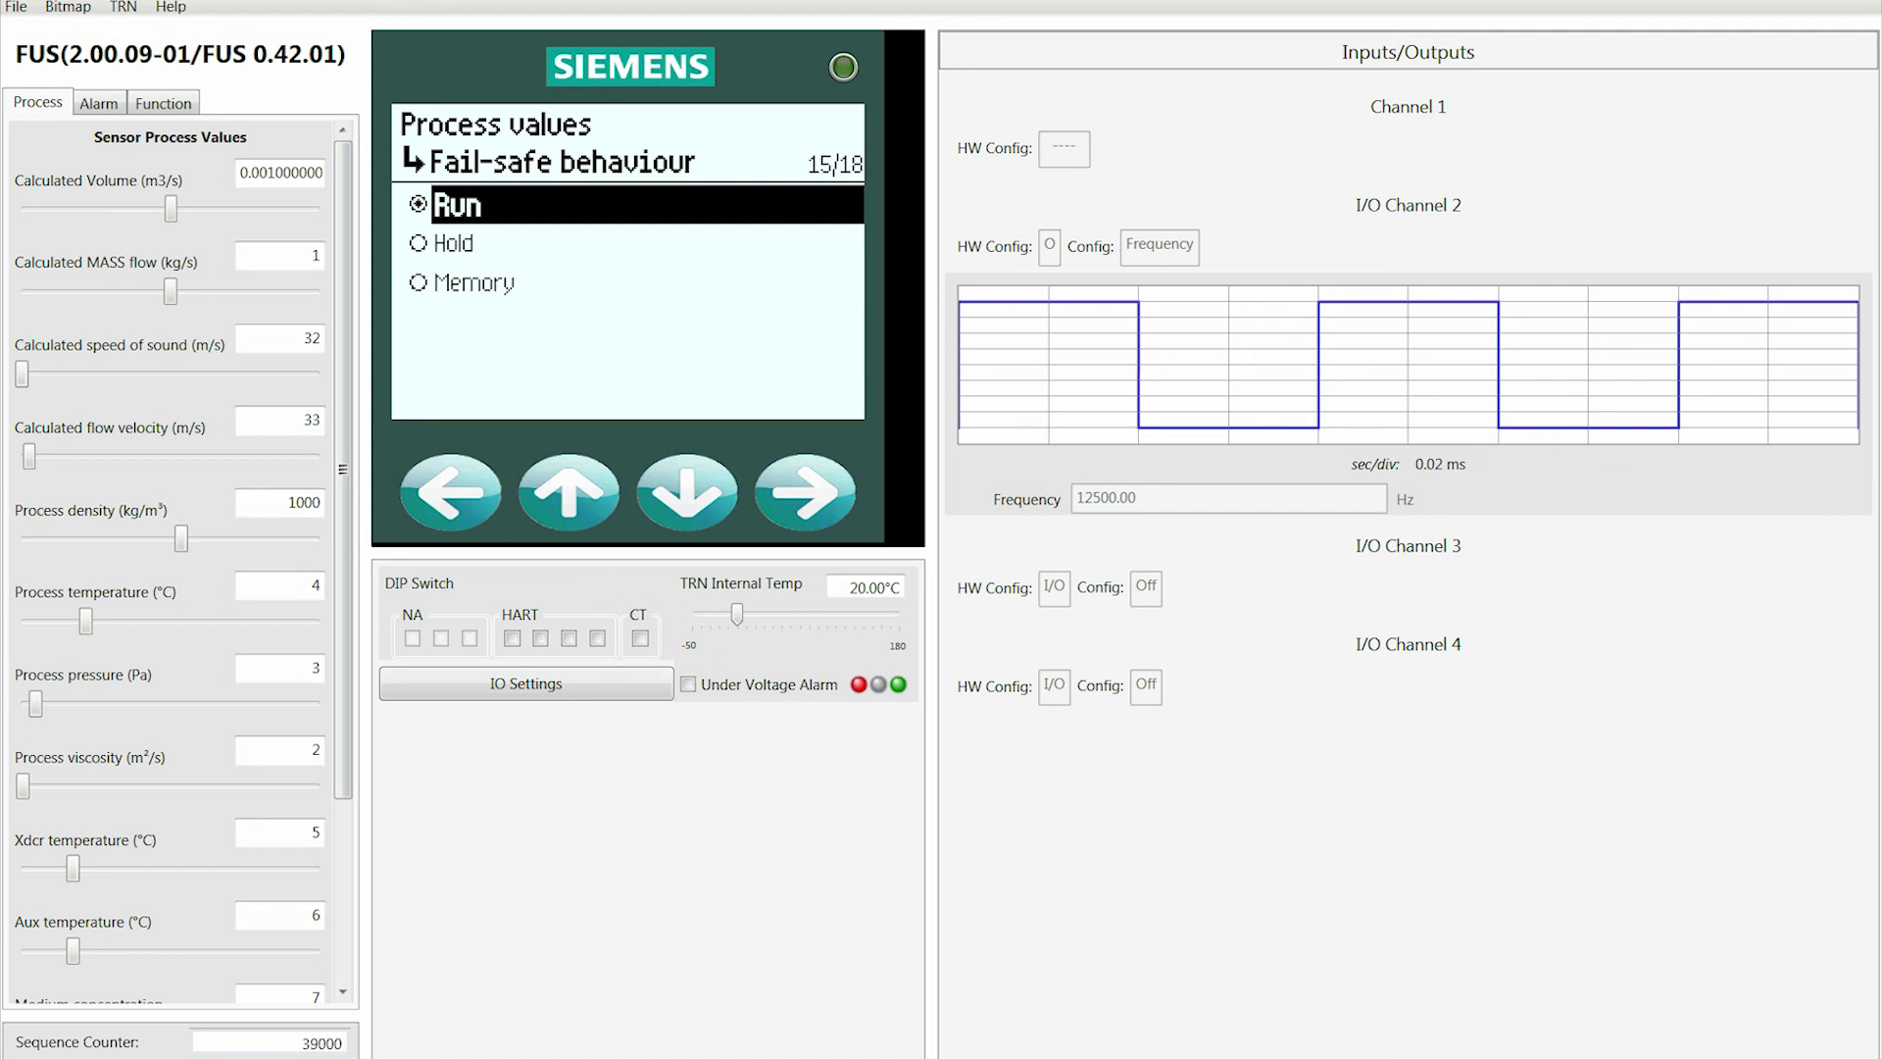
{"action": "key", "text": "Down"}
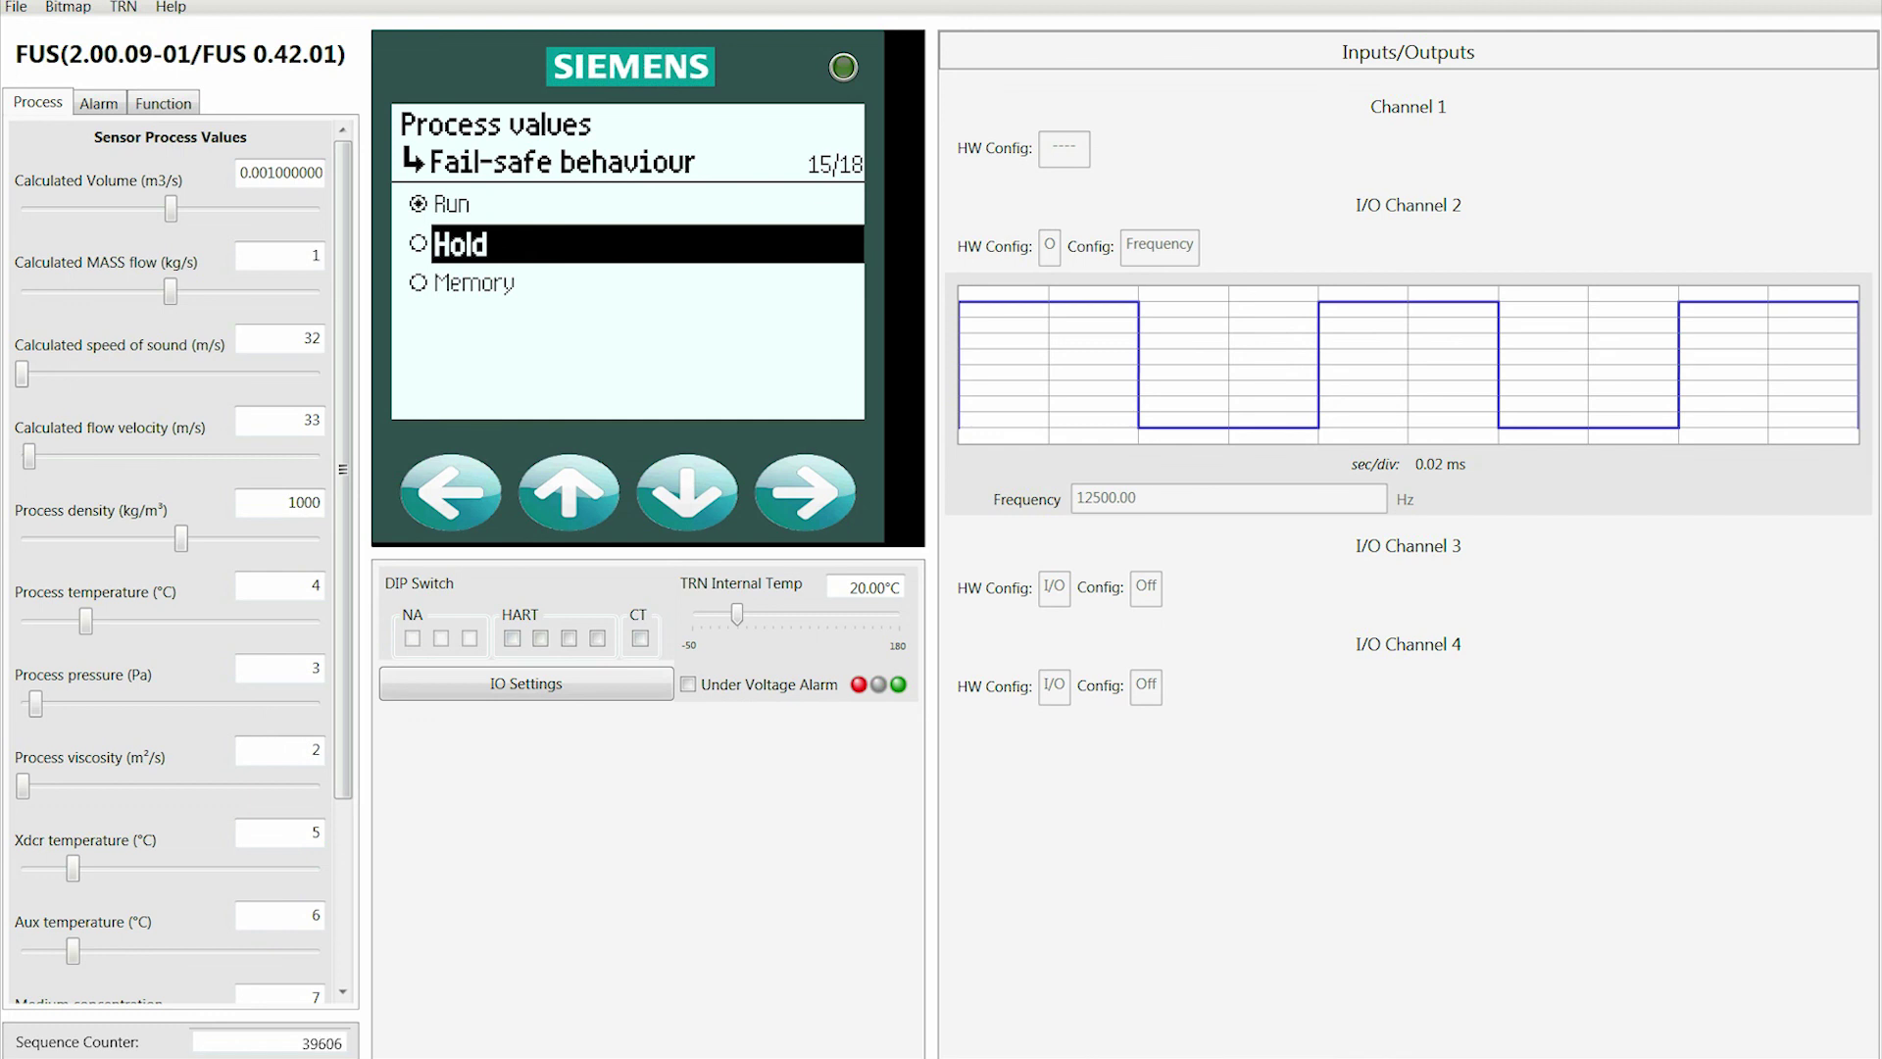
{"action": "left_click", "coordinate": [485, 283]}
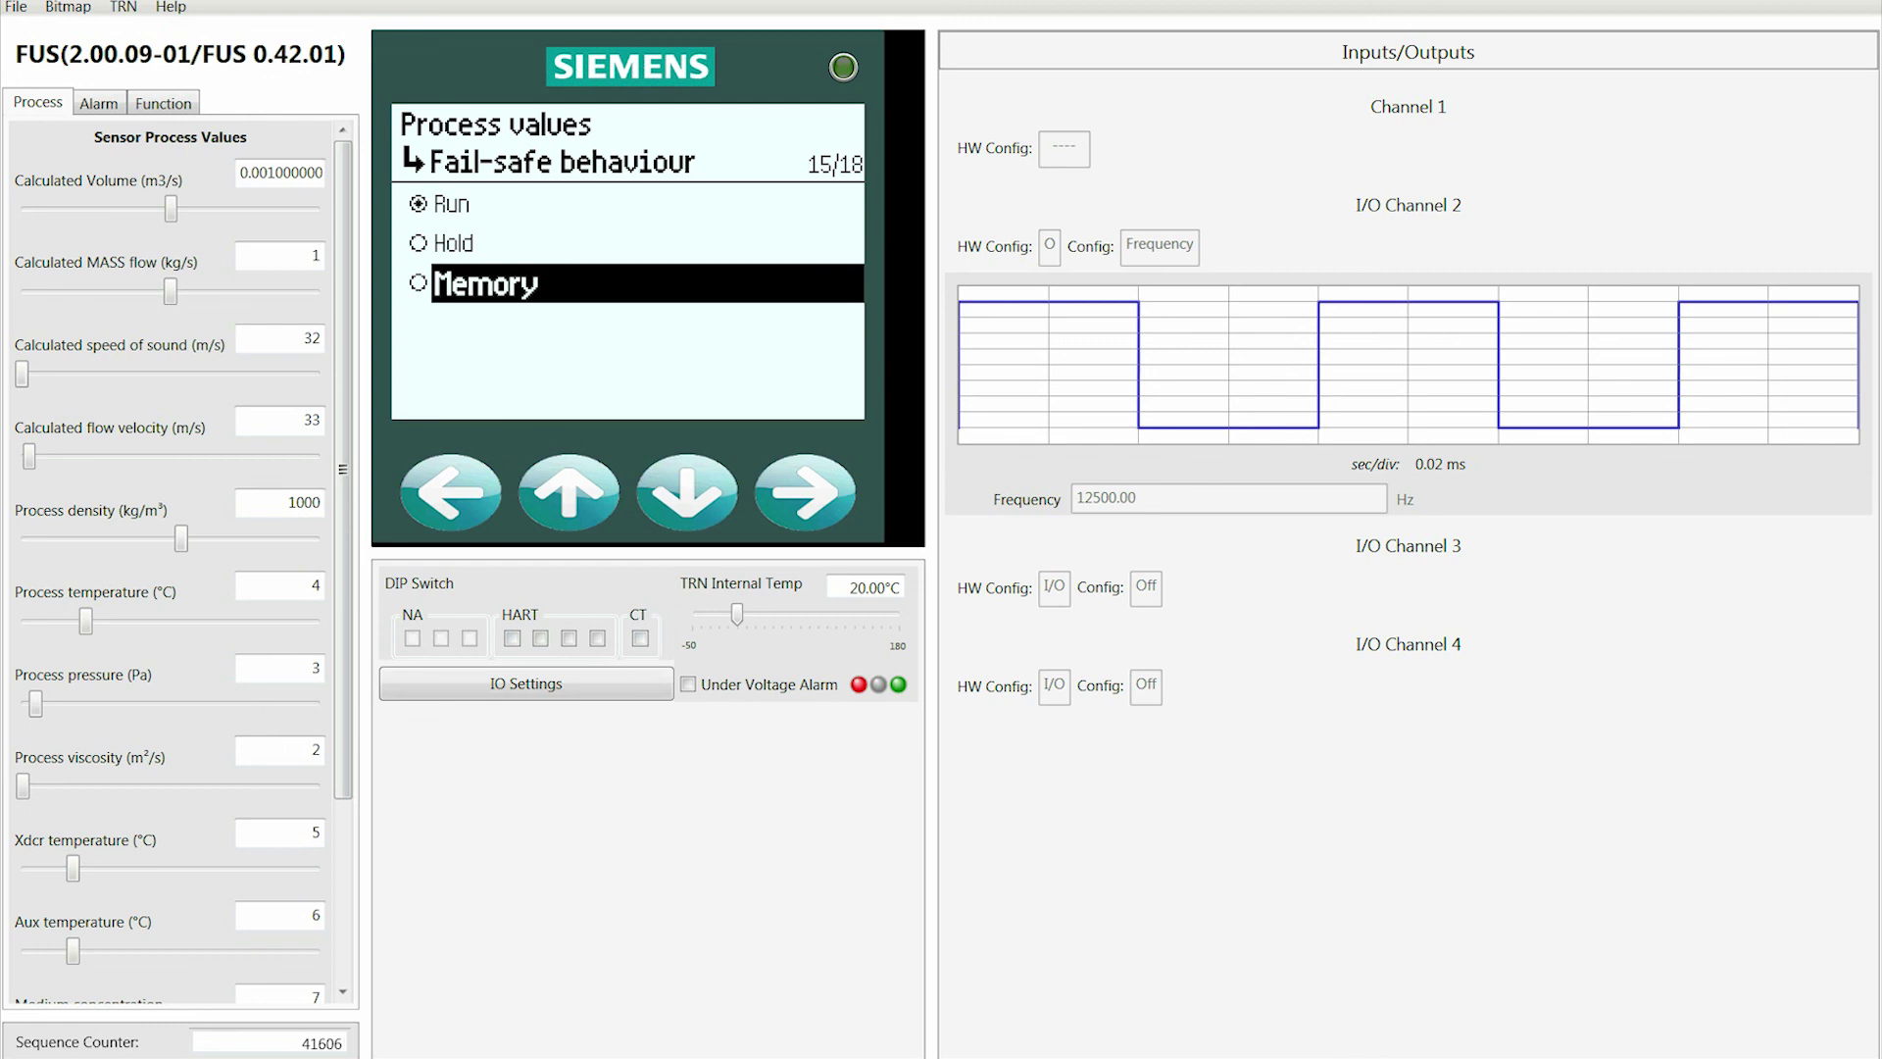
{"action": "key", "text": "Up"}
{"action": "key", "text": "Up"}
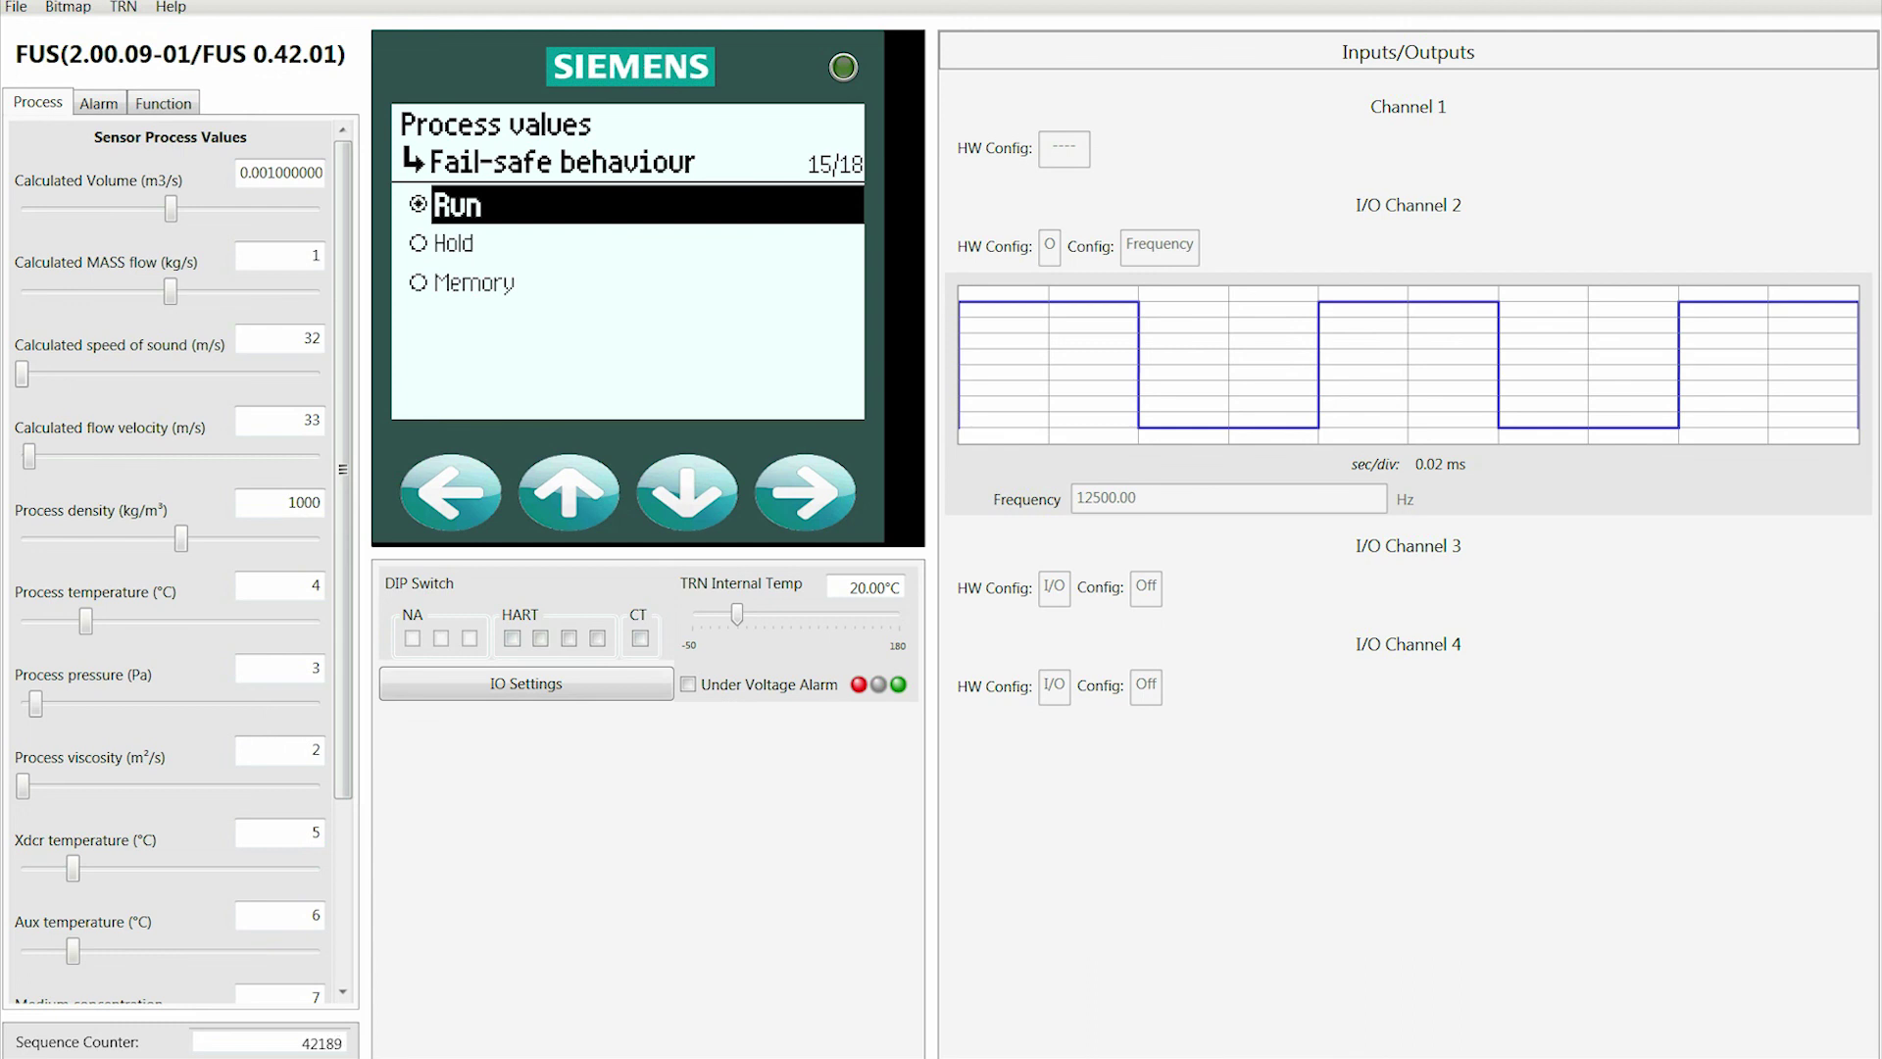
{"action": "key", "text": "Right"}
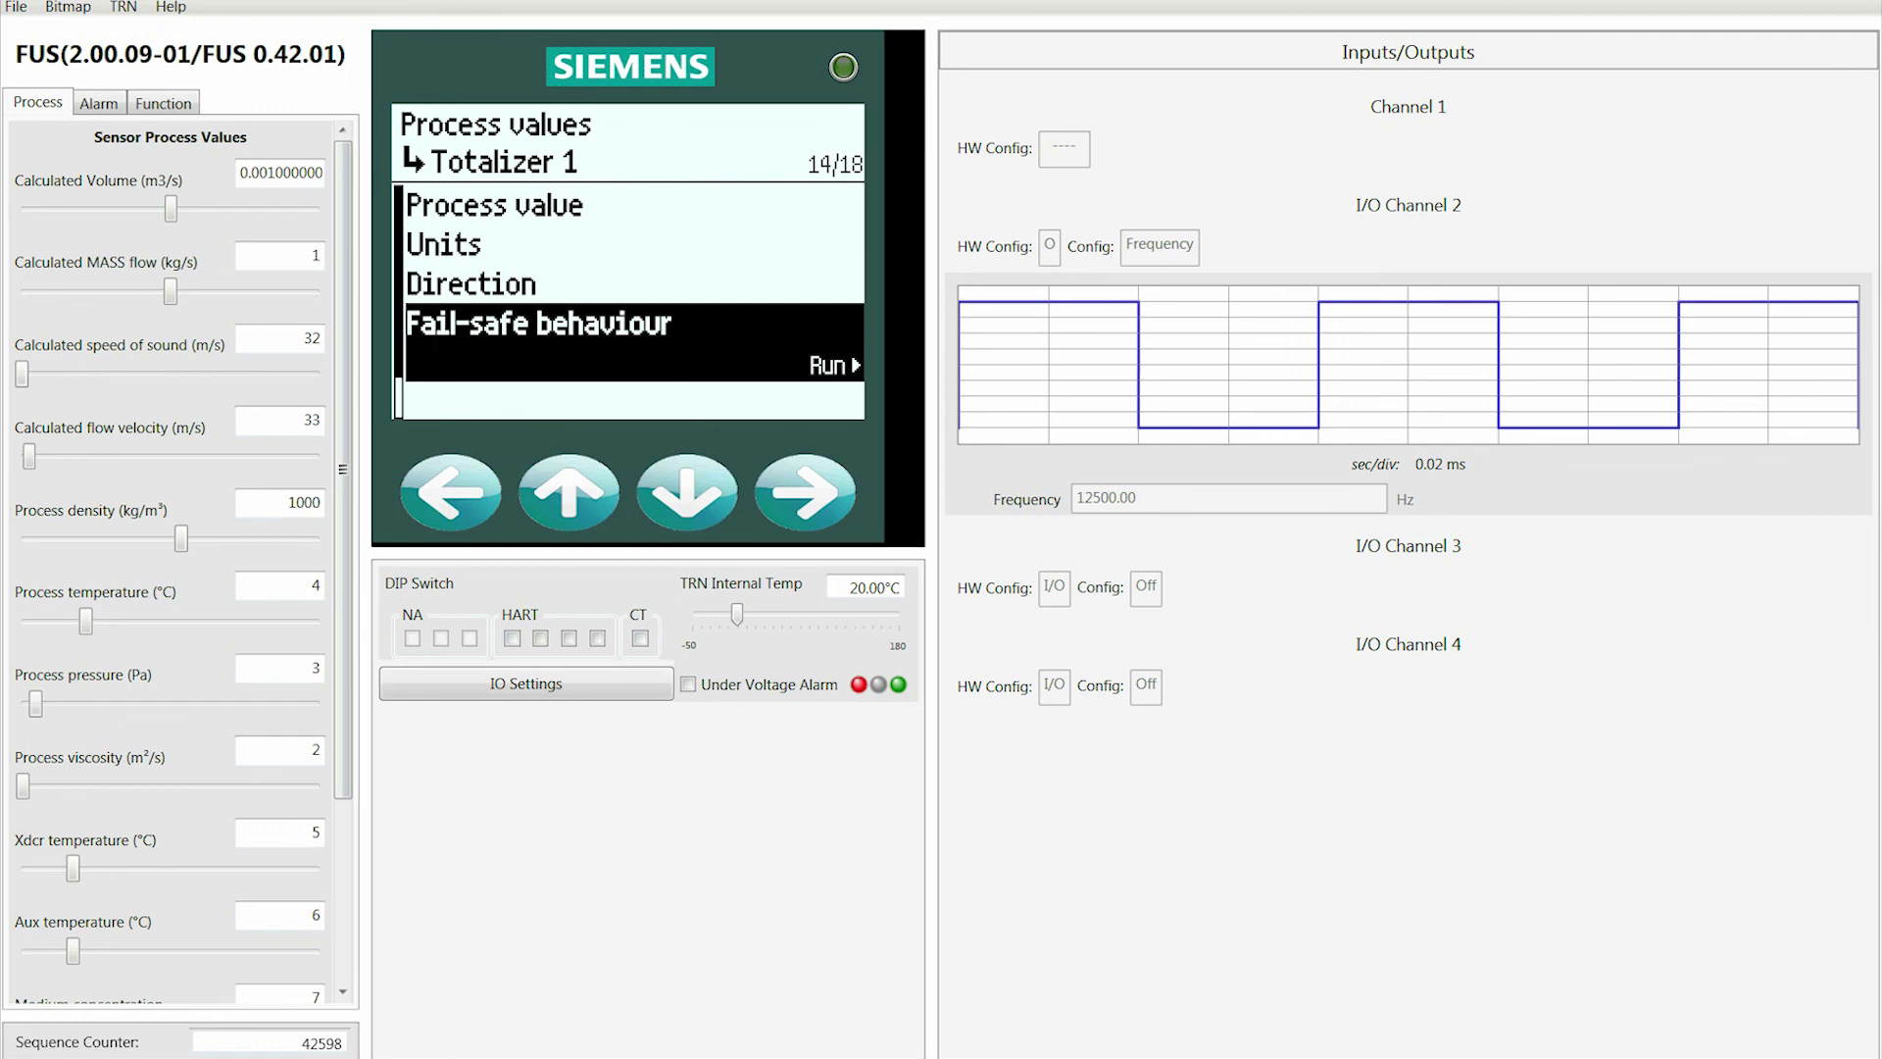